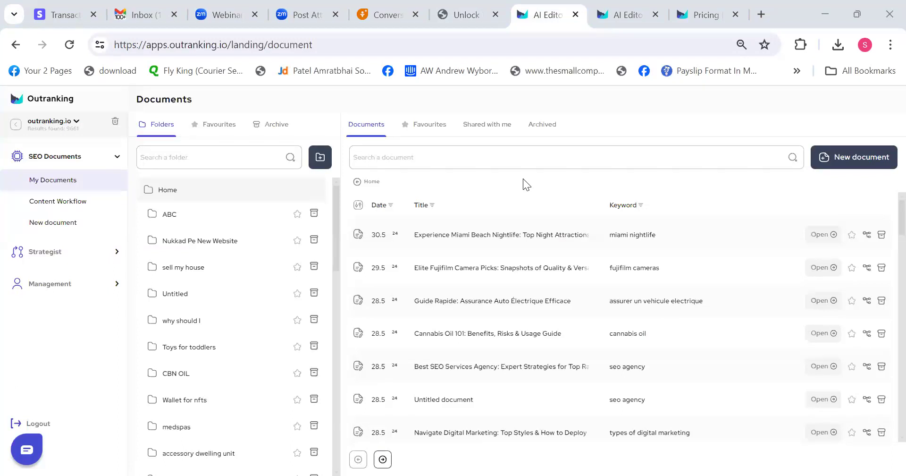
# Start a new document and point out the AI assisted writing option
pyautogui.click(861, 160)
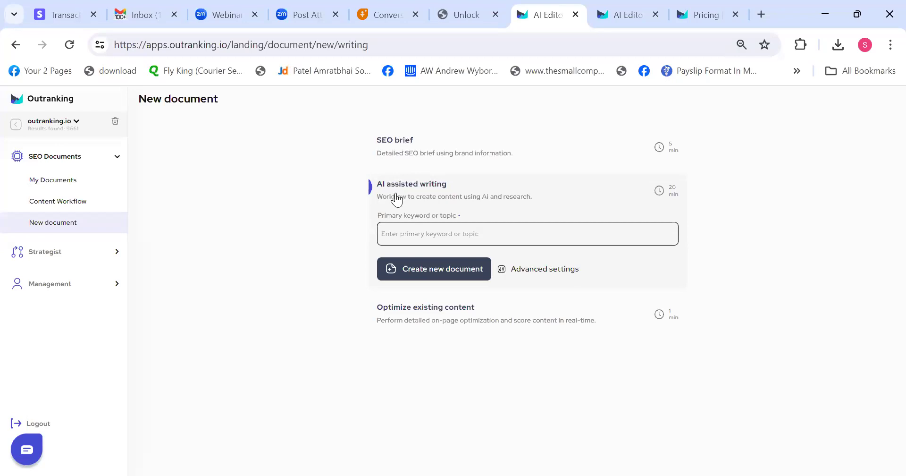
pyautogui.moveTo(374, 191); pyautogui.dragTo(461, 194)
pyautogui.click(461, 194)
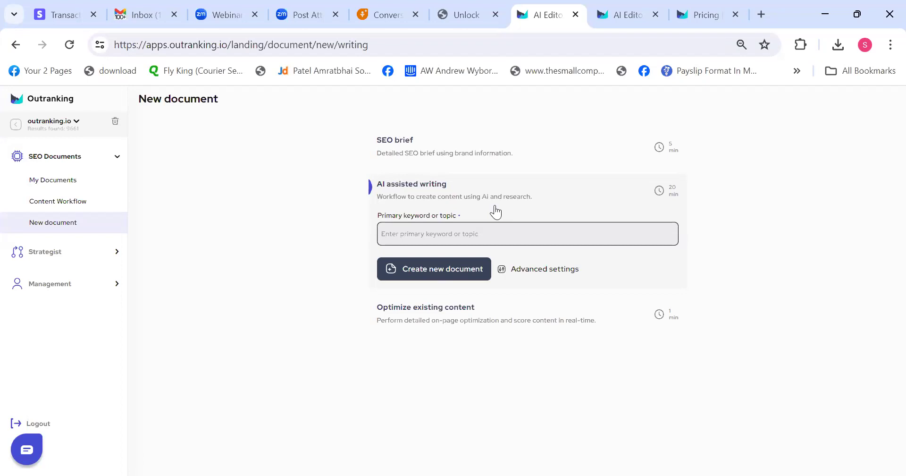
# Examine the primary keyword and URL fields of the Optimize existing content option
pyautogui.click(433, 319)
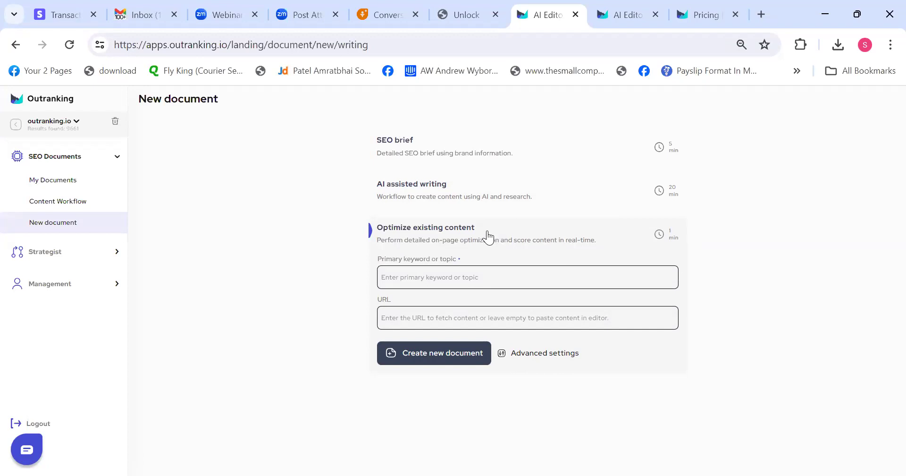
pyautogui.click(444, 317)
pyautogui.click(436, 271)
# Choose AI assisted writing and set the primary keyword to "Document Management Software"
pyautogui.click(422, 194)
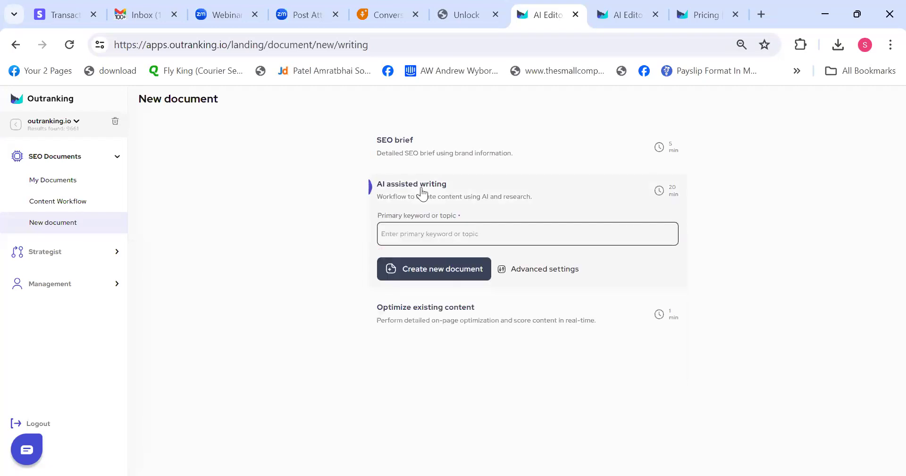
pyautogui.click(437, 231)
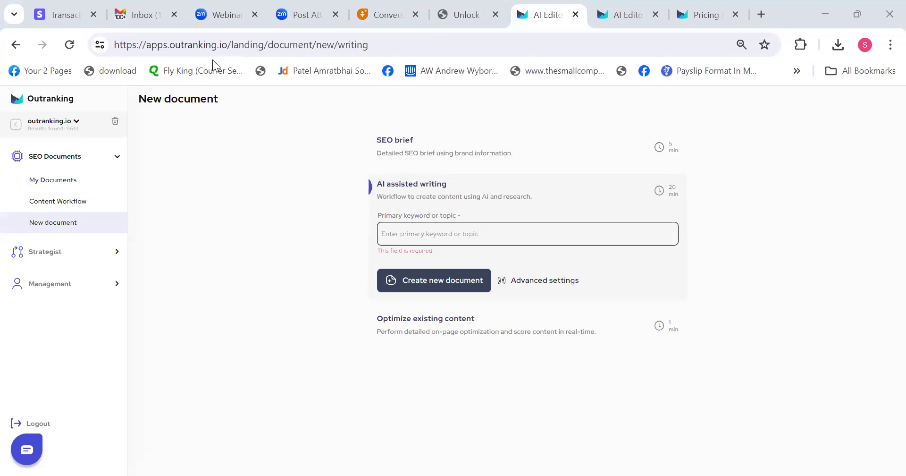
pyautogui.click(502, 235)
pyautogui.write('Document Management Software')
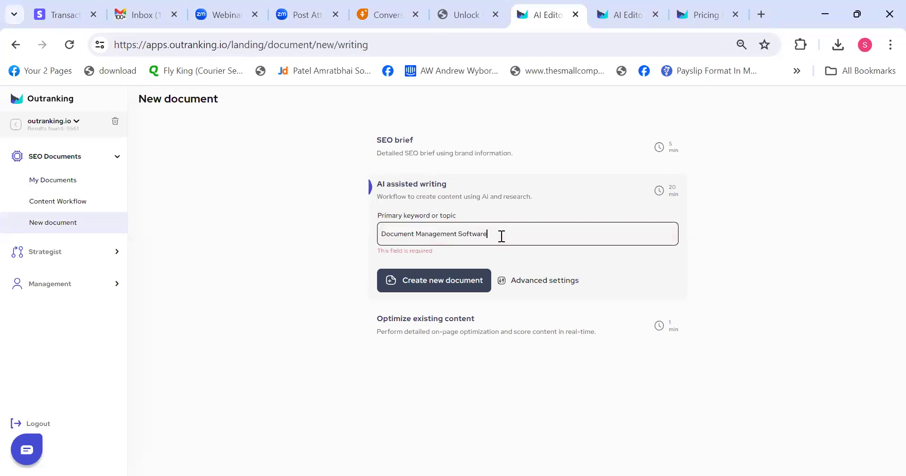
# Review the location and language options in the advanced settings, and create the new document
pyautogui.click(552, 283)
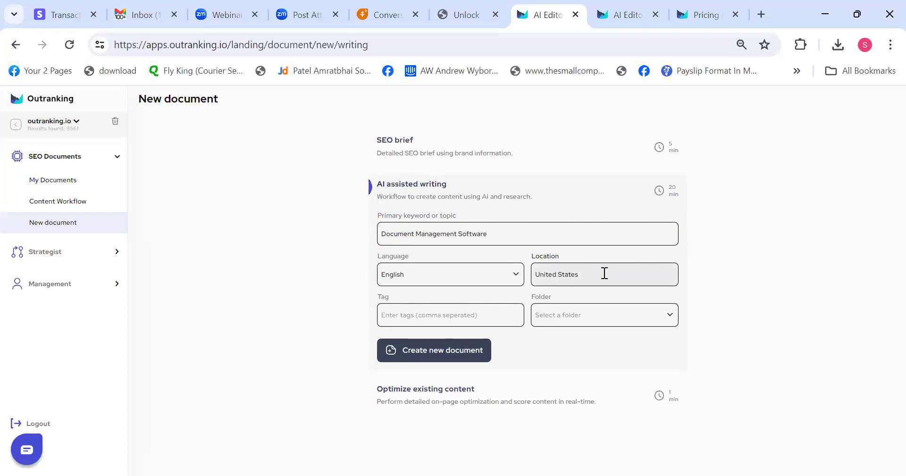
pyautogui.click(605, 273)
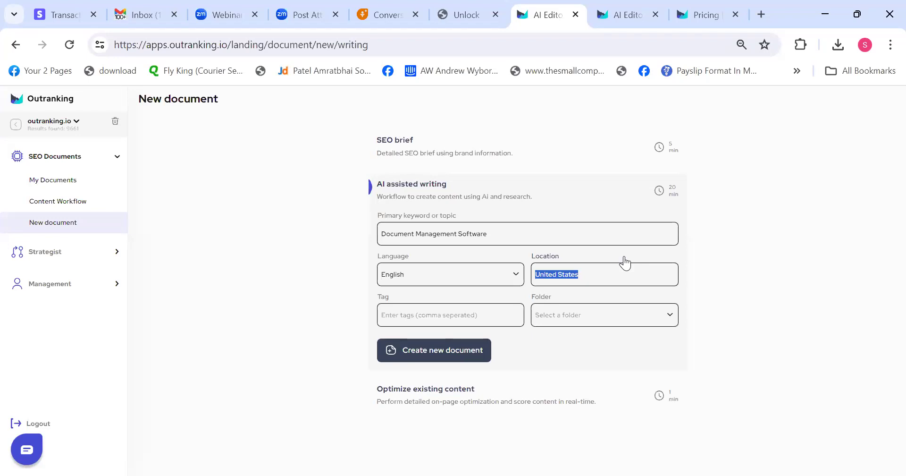
pyautogui.click(340, 283)
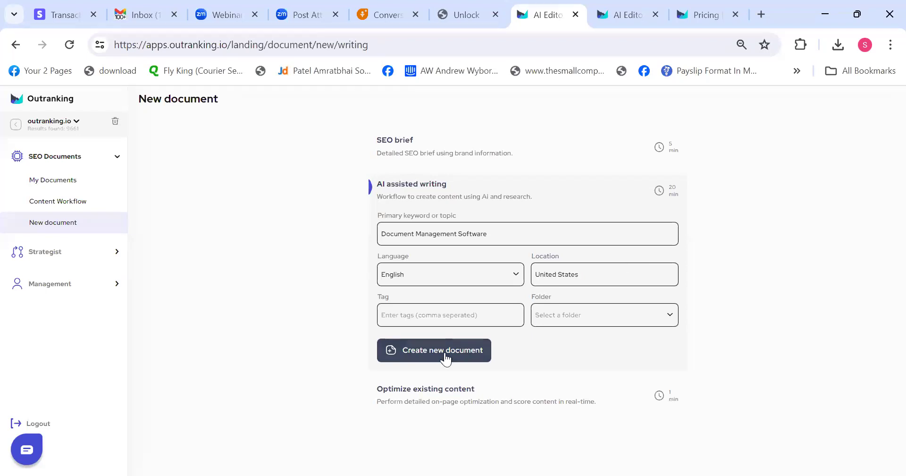
pyautogui.click(402, 277)
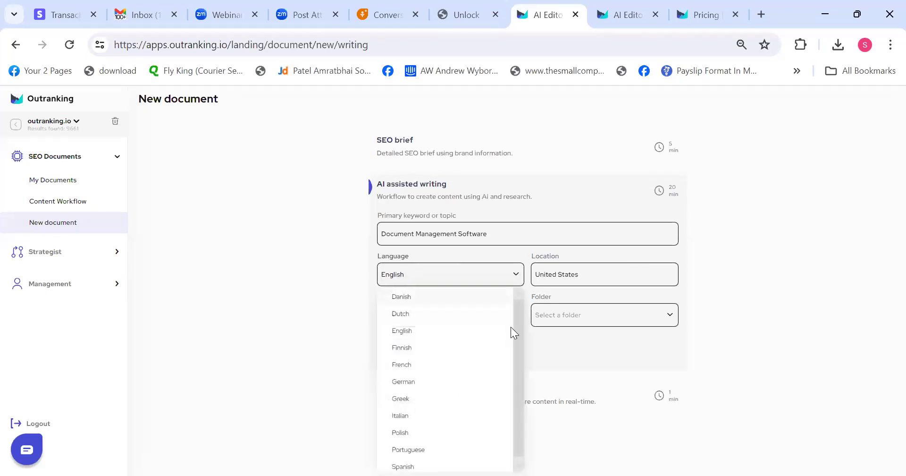
pyautogui.scroll(1, 504, 307)
pyautogui.click(326, 316)
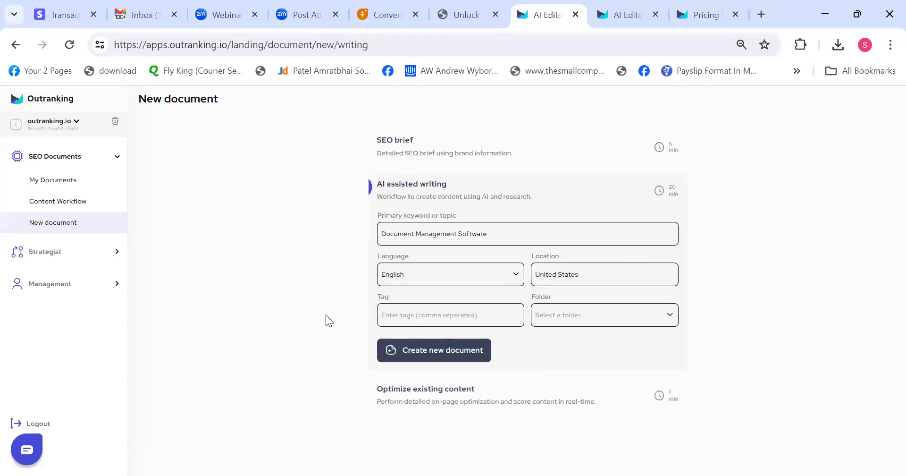
pyautogui.click(418, 357)
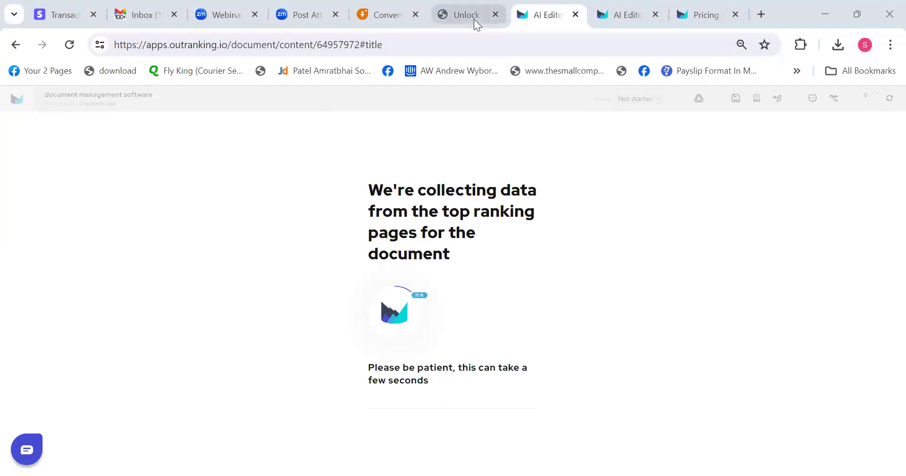
# View the outline creation page in the "Unlock E.E.A.T Success with Outranking.io" PDF, and return to the new document
pyautogui.moveTo(474, 19)
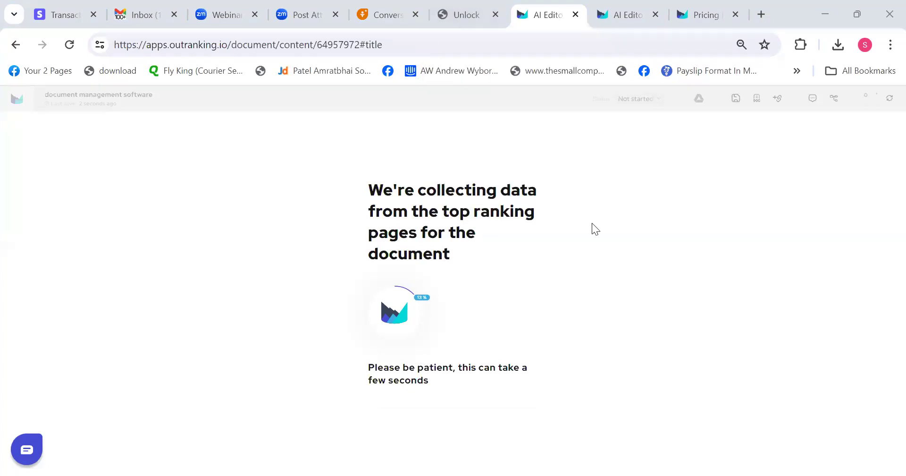
pyautogui.hotkey('ctrl', 'shift', 'Tab')
pyautogui.scroll(-1, 883, 205)
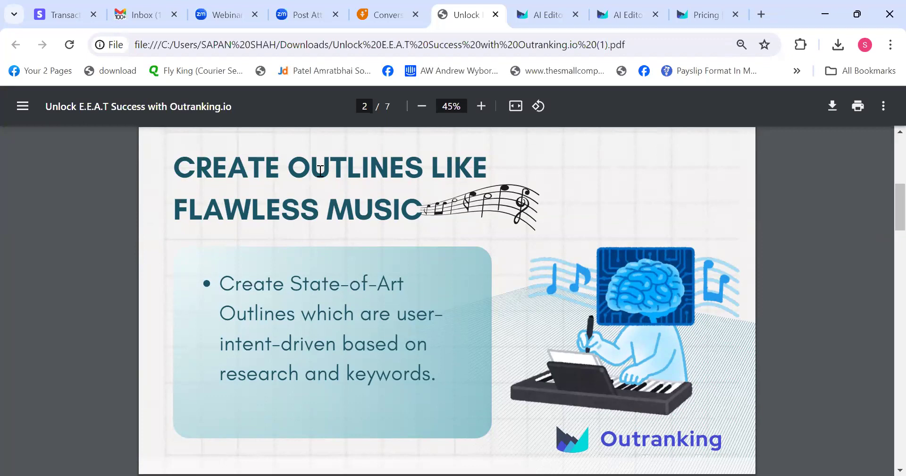
pyautogui.hotkey('ctrl', 'Tab')
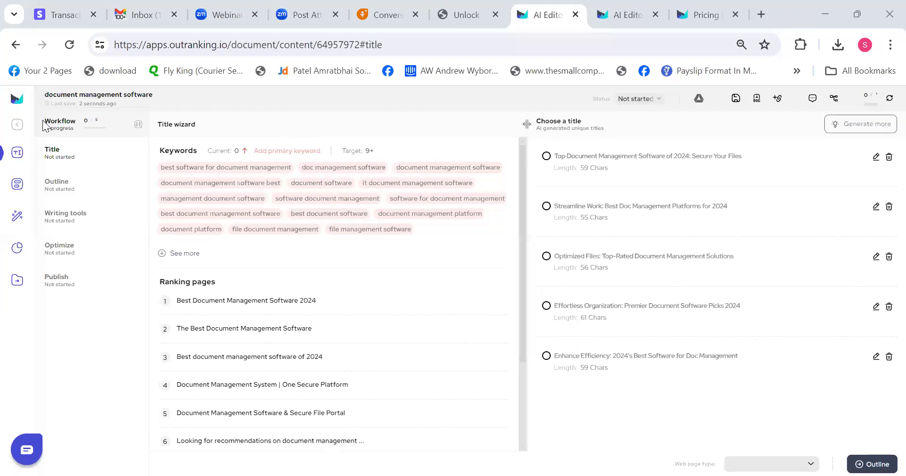
# Examine the workflow stages and the AI-generated title suggestions for the document
pyautogui.moveTo(43, 121); pyautogui.dragTo(82, 310)
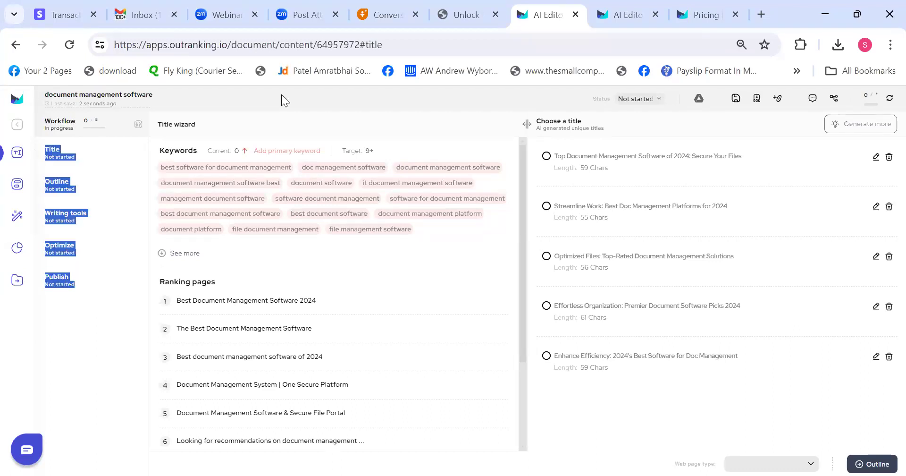
pyautogui.click(393, 118)
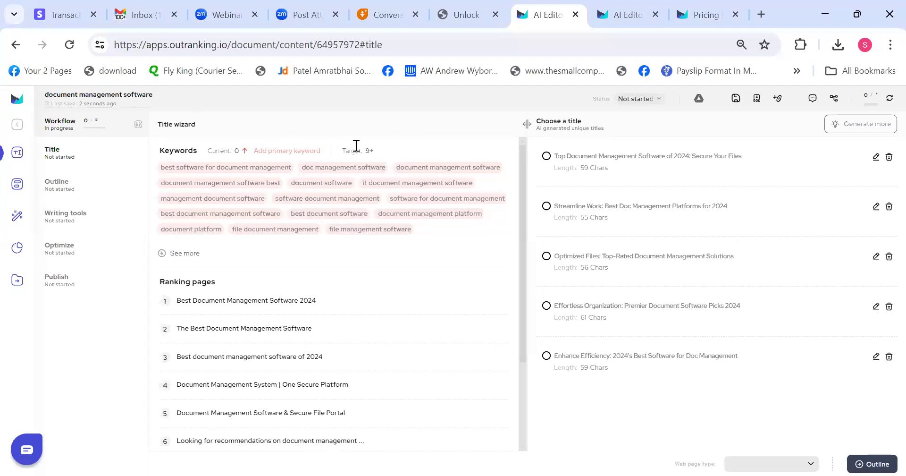
pyautogui.tripleClick(639, 156)
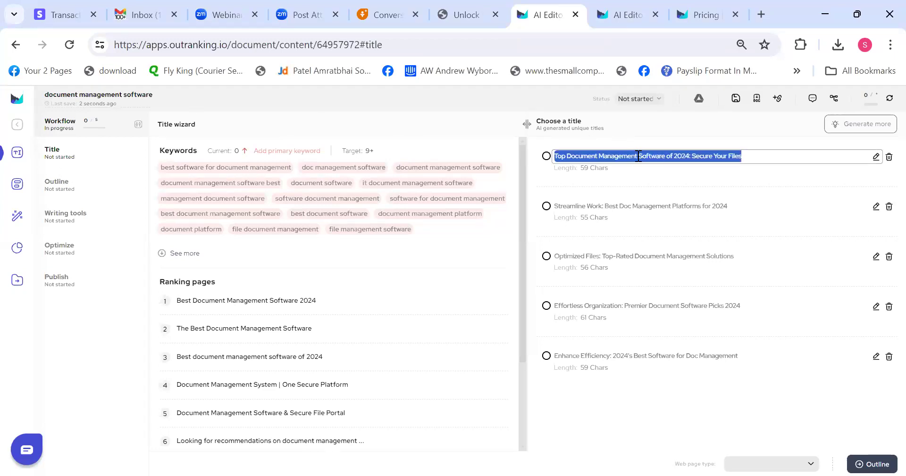
pyautogui.tripleClick(650, 205)
pyautogui.tripleClick(647, 248)
pyautogui.click(657, 305)
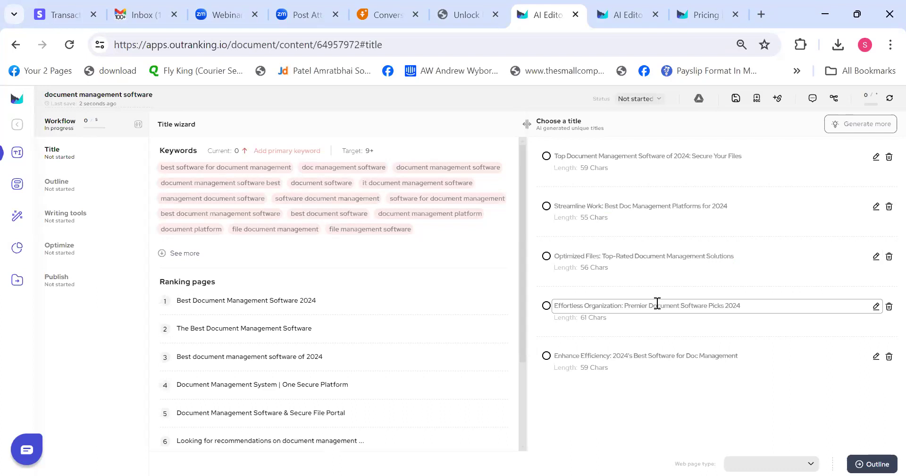
# Select the title "Top Document Management Software of 2024: Secure Your Files" and check its keyword coverage against the target
pyautogui.click(547, 157)
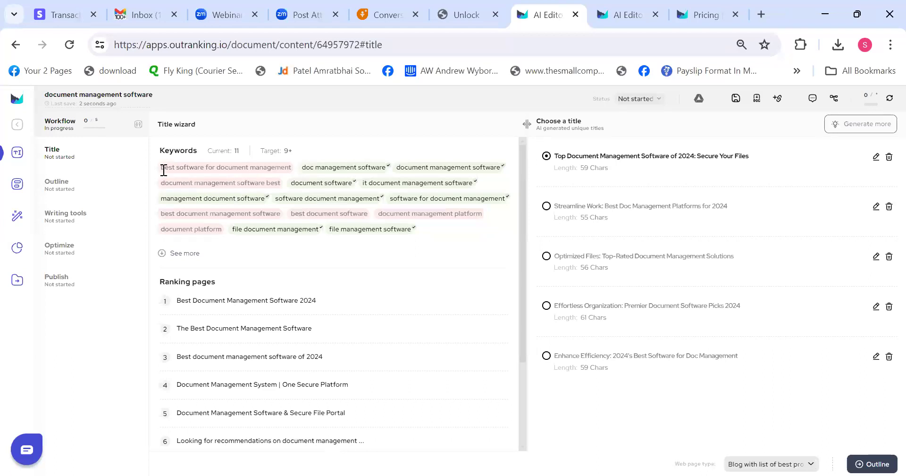
pyautogui.moveTo(163, 170); pyautogui.dragTo(337, 181)
pyautogui.click(381, 200)
pyautogui.moveTo(293, 183); pyautogui.dragTo(355, 184)
pyautogui.click(402, 189)
pyautogui.doubleClick(291, 153)
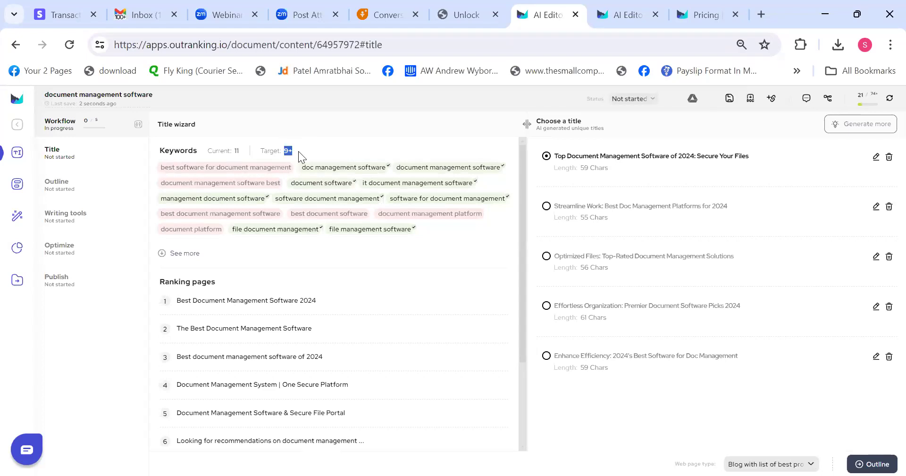
pyautogui.click(234, 152)
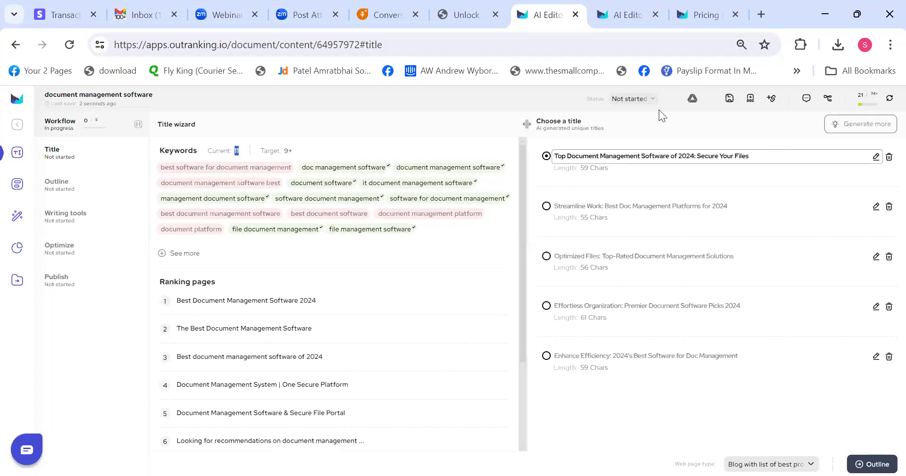
pyautogui.click(166, 167)
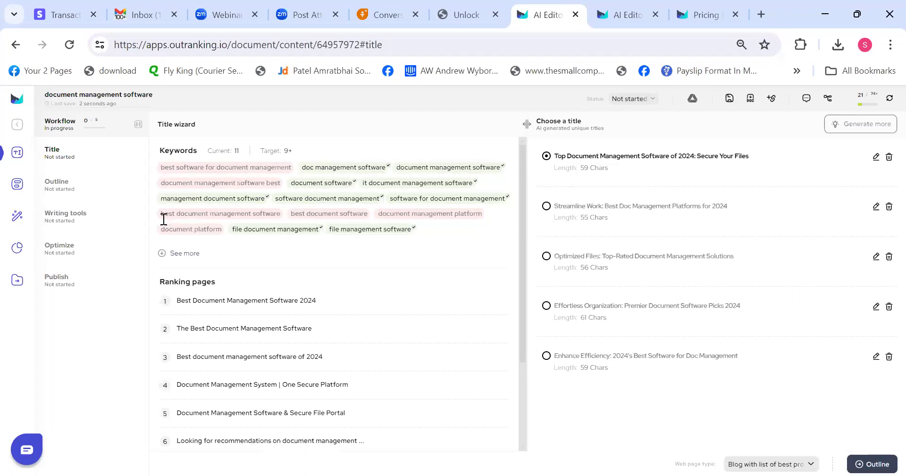
# Replace "Top" with "Best" in the selected title and check the keyword count
pyautogui.click(566, 156)
pyautogui.press('BackSpace')
pyautogui.press('BackSpace')
pyautogui.press('BackSpace')
pyautogui.press('BackSpace')
pyautogui.write('Best')
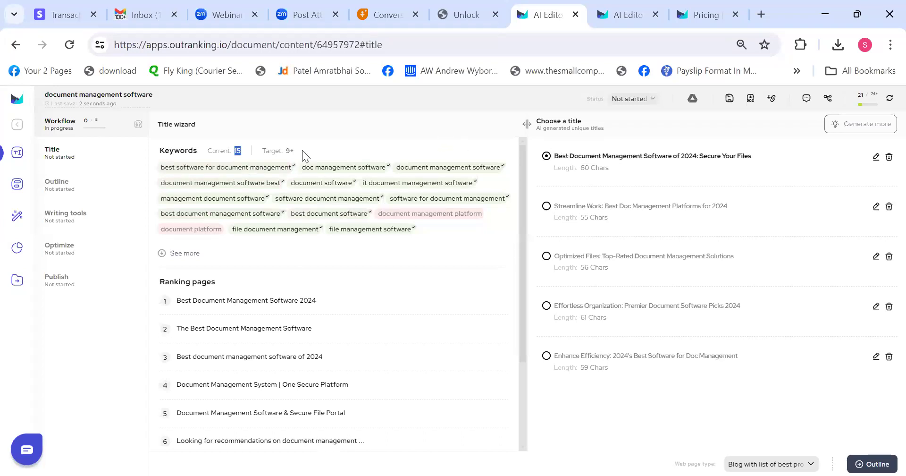
pyautogui.click(341, 152)
# Examine the available web page types for the document, keeping the current choice
pyautogui.click(757, 464)
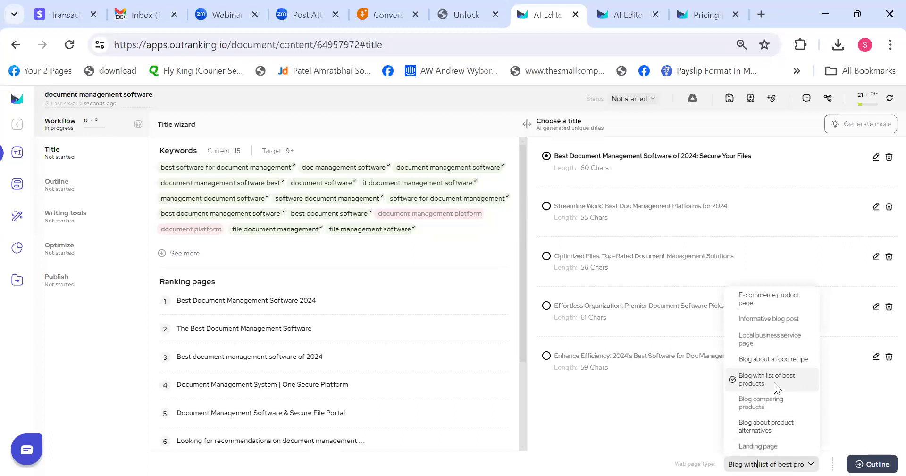
pyautogui.click(695, 402)
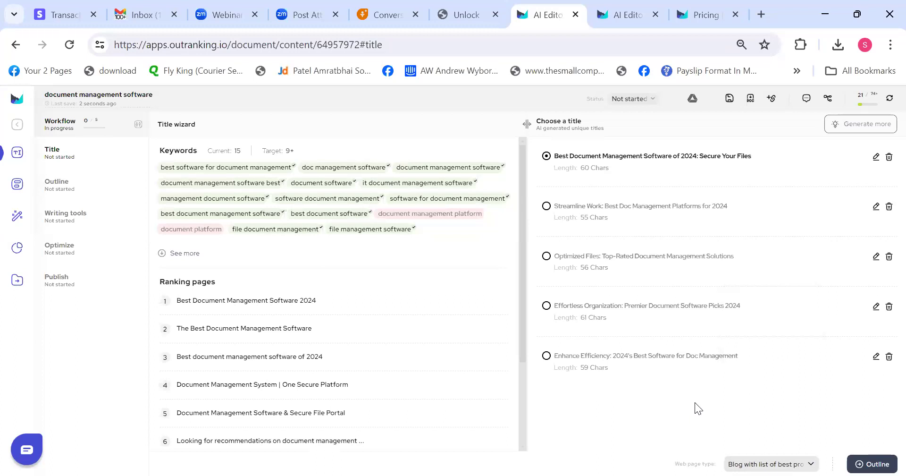
pyautogui.click(750, 463)
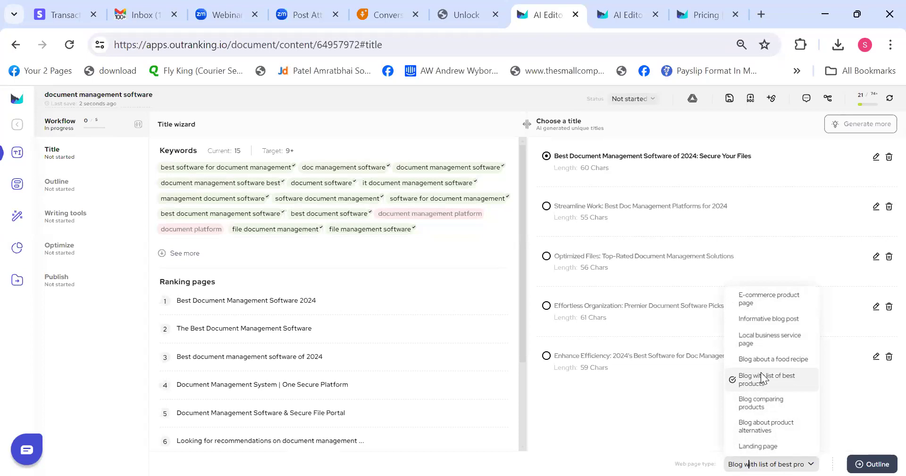
pyautogui.click(673, 416)
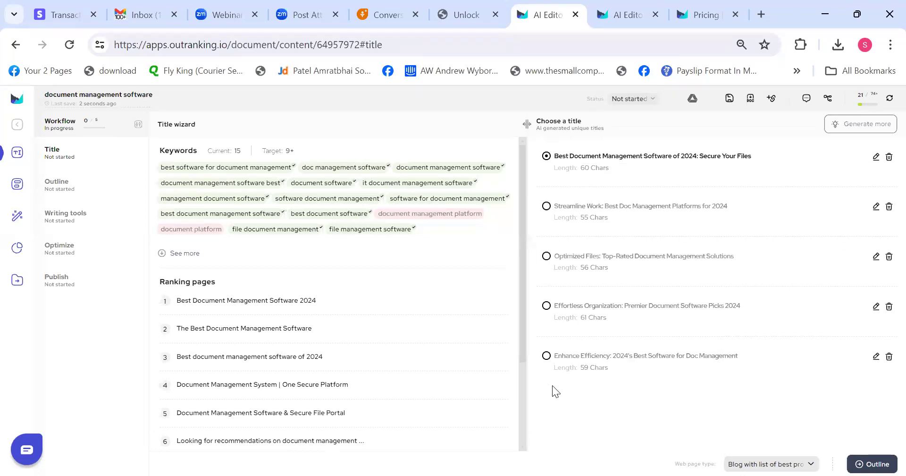
# Compare the keyword coverage of the other suggested titles by selecting them one after another
pyautogui.click(547, 256)
pyautogui.click(546, 306)
pyautogui.moveTo(164, 168); pyautogui.dragTo(435, 238)
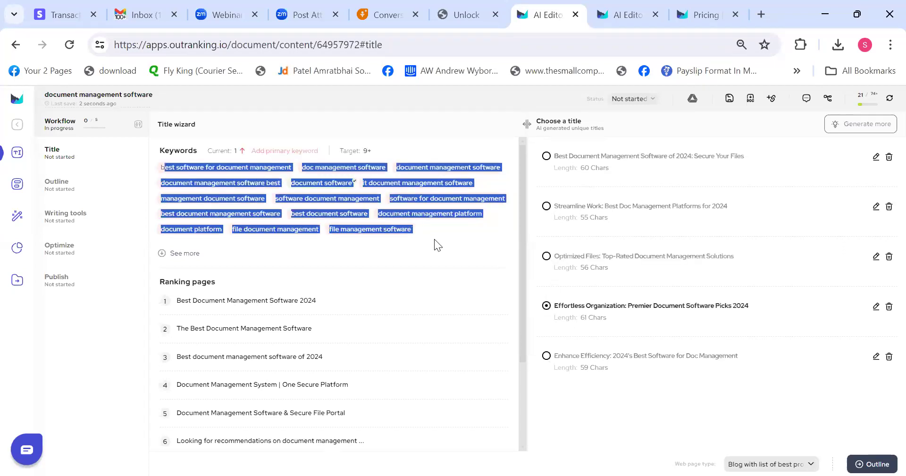
pyautogui.click(547, 355)
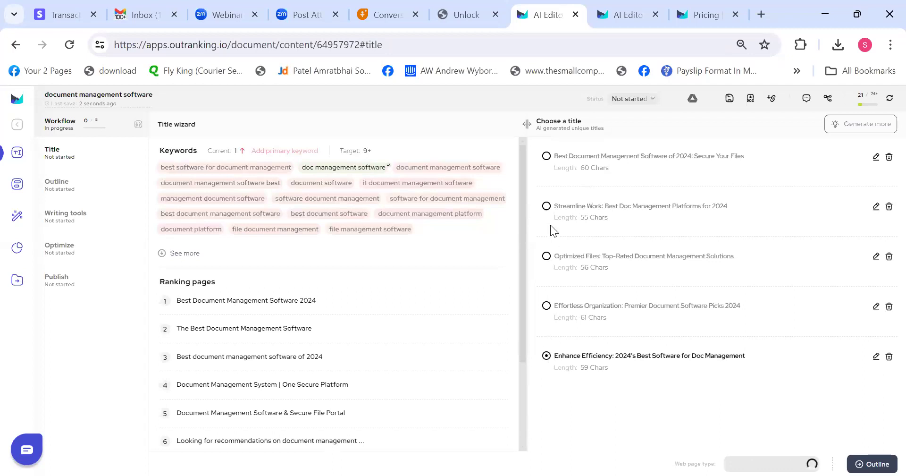
pyautogui.click(547, 206)
# Select the title "Best Document Management Software of 2024: Secure Your Files" and proceed to the outline
pyautogui.click(547, 156)
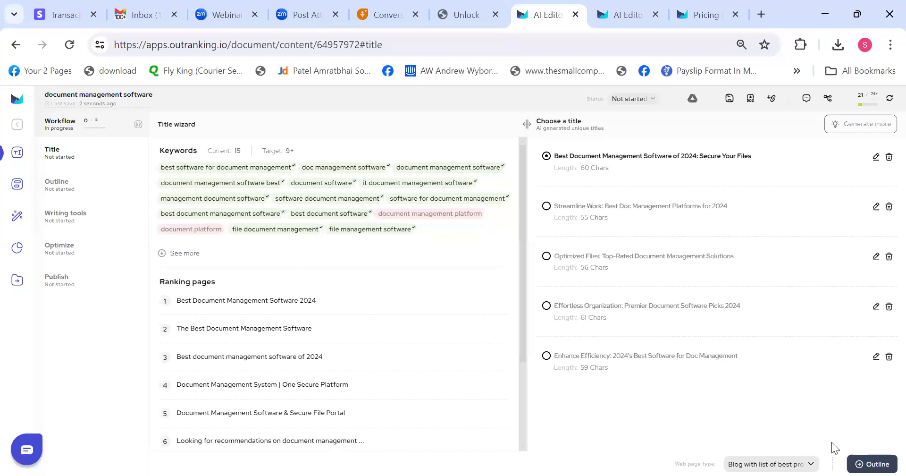
pyautogui.click(874, 459)
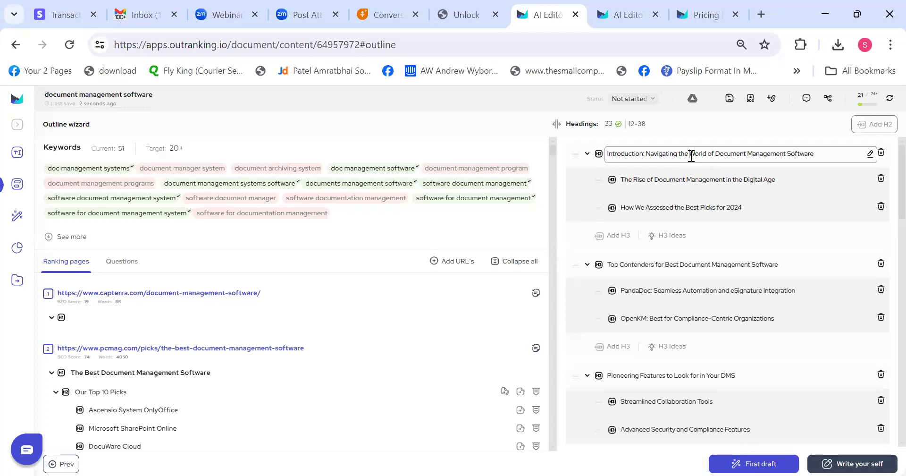
# Examine the generated outline's H2 and H3 headings from the introduction through to the frequently asked questions
pyautogui.click(769, 182)
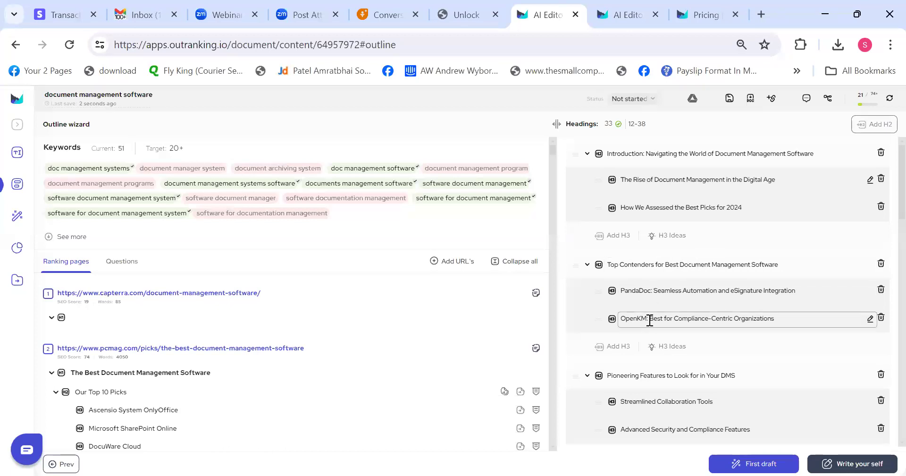
pyautogui.scroll(-3, 883, 198)
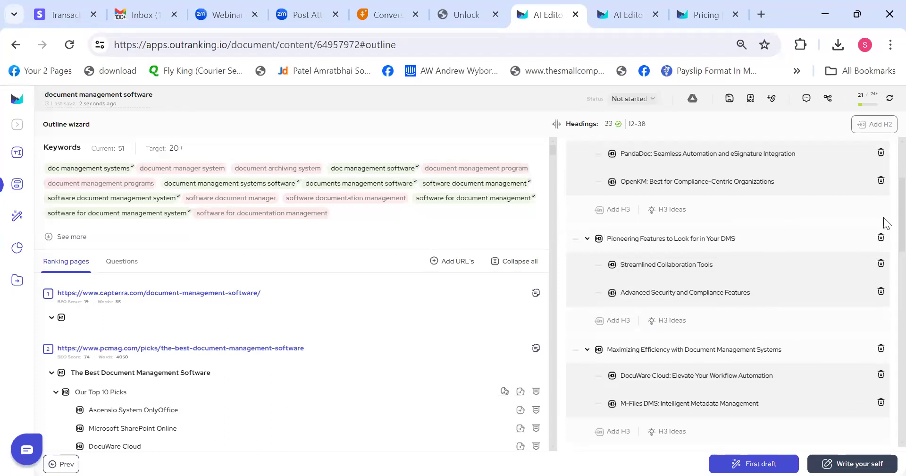
pyautogui.scroll(-3, 883, 217)
pyautogui.scroll(-3, 884, 257)
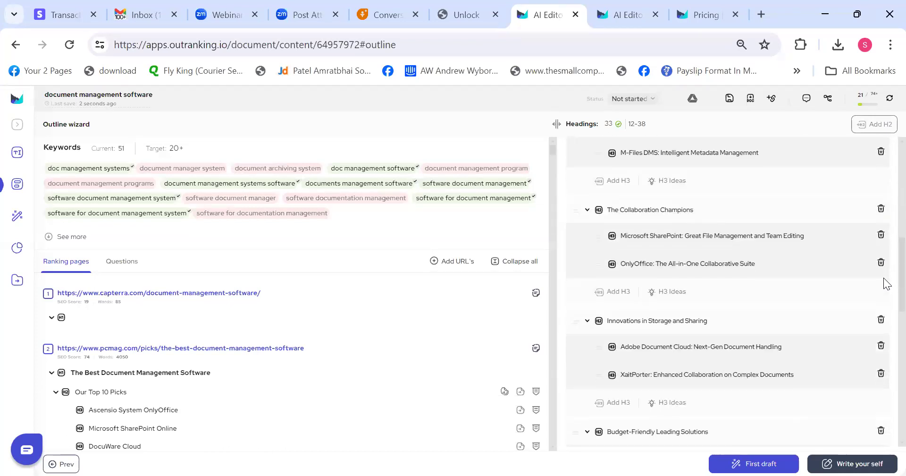
pyautogui.scroll(-2, 886, 283)
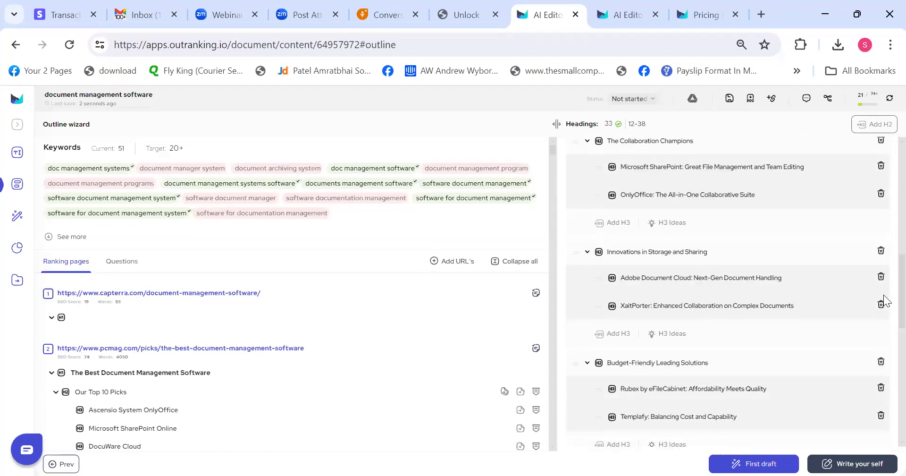
pyautogui.scroll(-1, 883, 300)
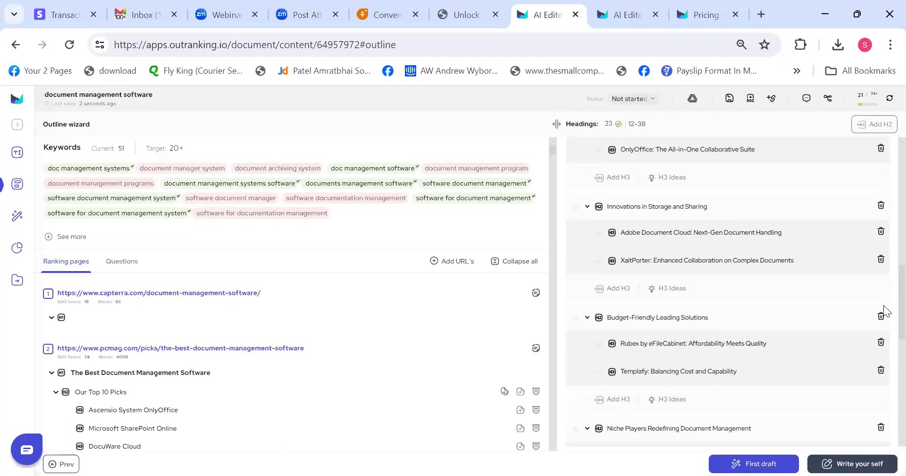
pyautogui.scroll(-2, 885, 308)
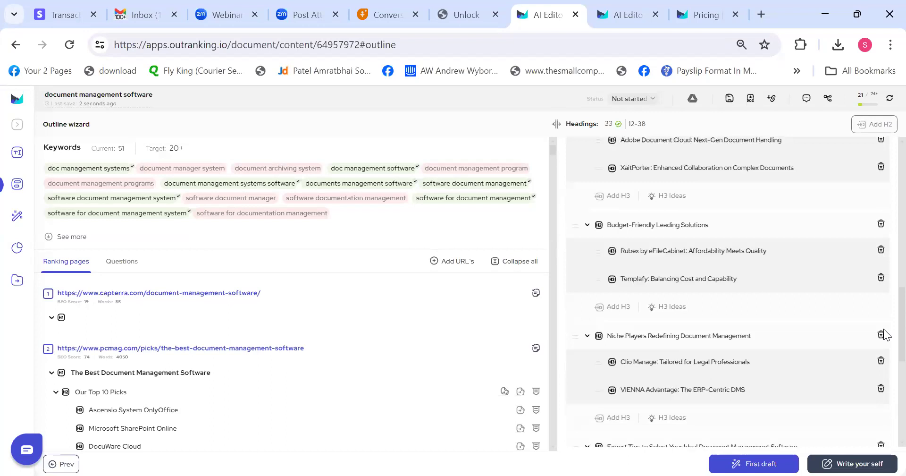
pyautogui.scroll(-1, 885, 337)
pyautogui.scroll(-2, 884, 349)
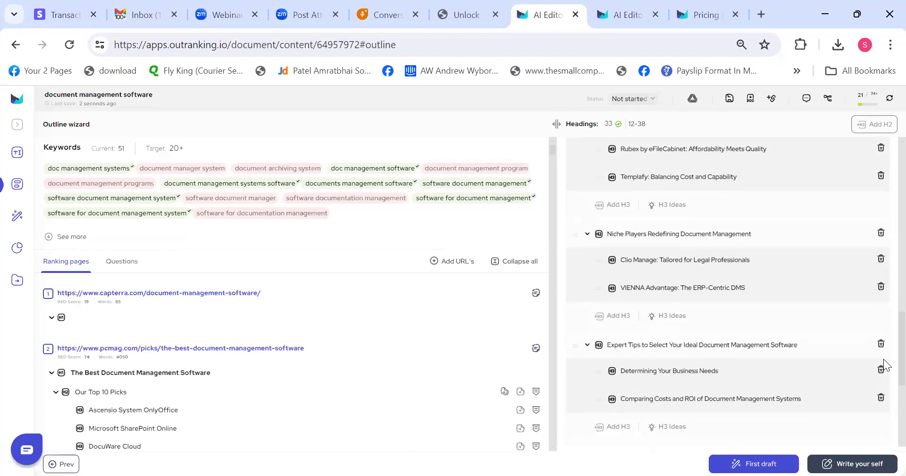
pyautogui.scroll(-1, 883, 363)
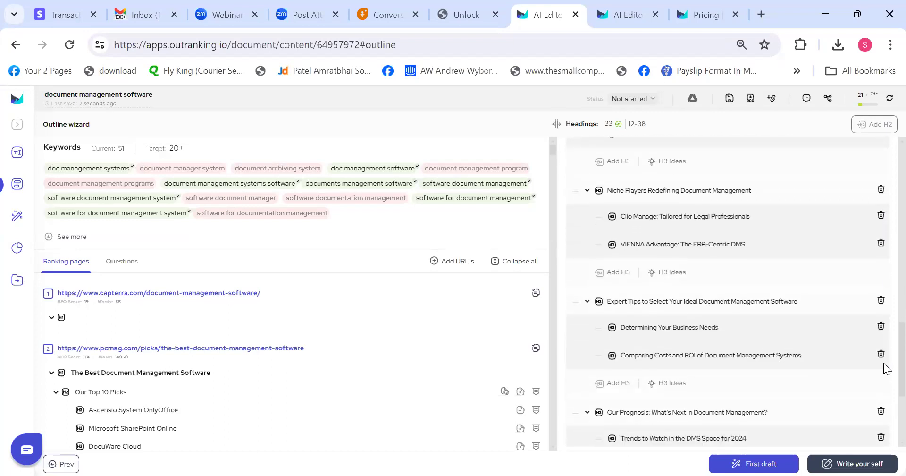
pyautogui.scroll(-2, 884, 370)
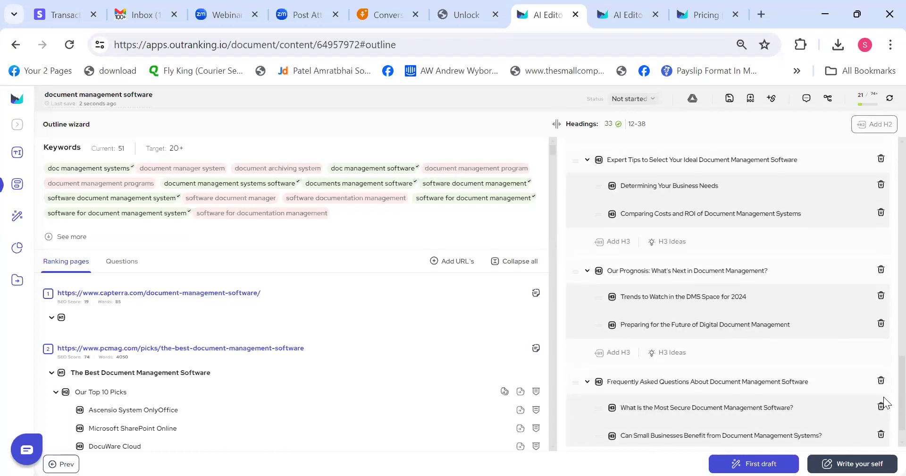
pyautogui.scroll(-1, 885, 403)
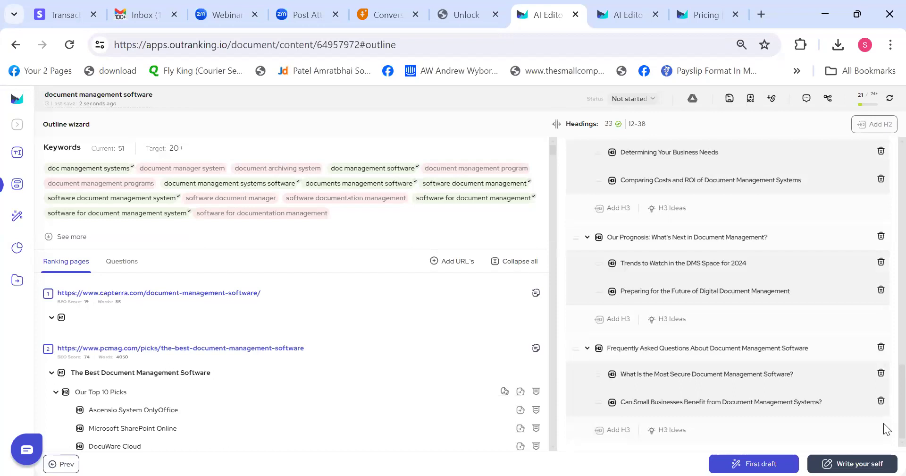
pyautogui.click(665, 263)
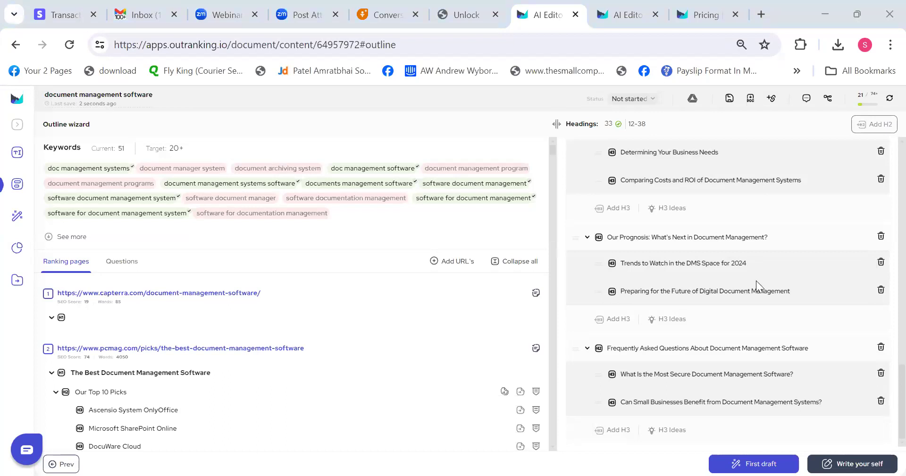
# Check the outline's heading count against the recommended range
pyautogui.moveTo(901, 392); pyautogui.dragTo(885, 124)
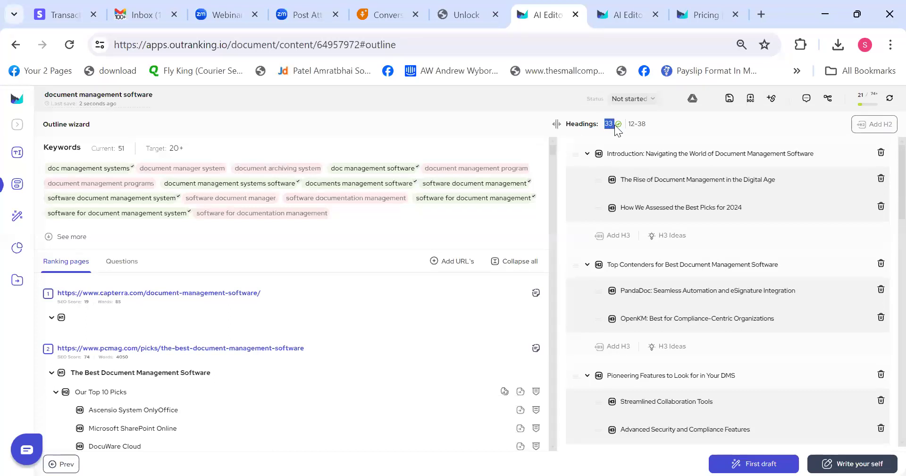
pyautogui.moveTo(628, 126); pyautogui.dragTo(645, 125)
pyautogui.click(629, 128)
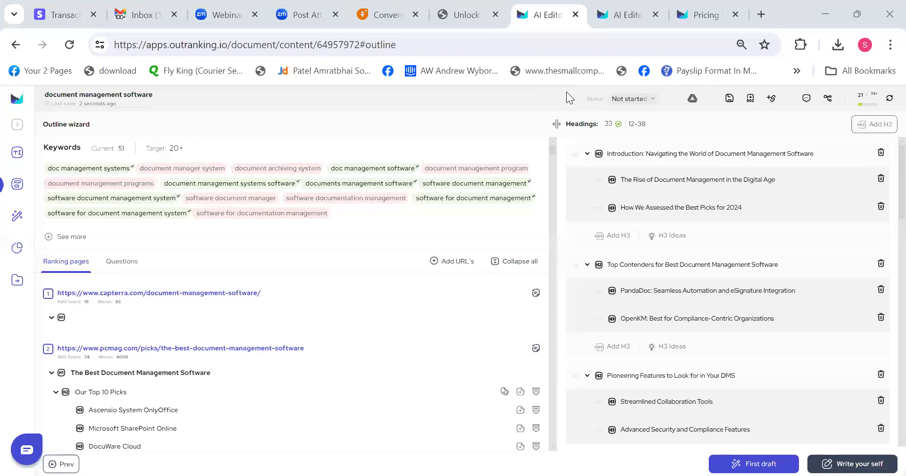
# Add an H3 reading "imaging101.com: all in one DMS" under "Top Contenders for Best Document Management Software"
pyautogui.scroll(-1, 884, 208)
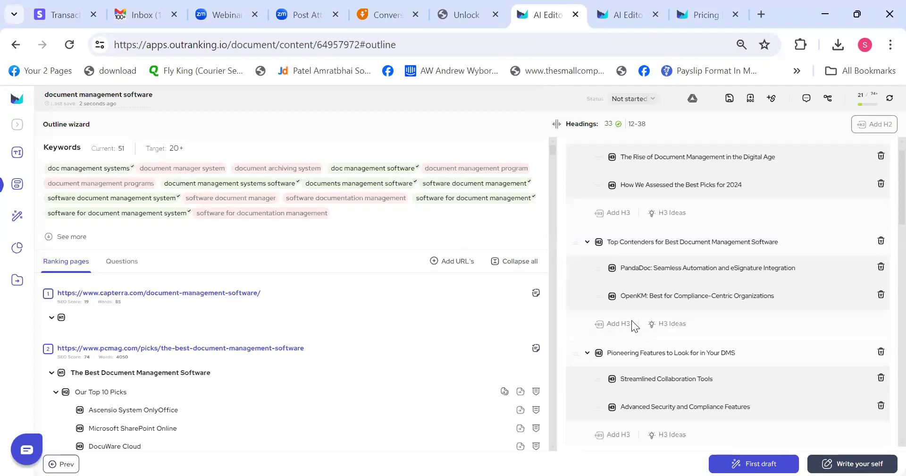
pyautogui.click(611, 329)
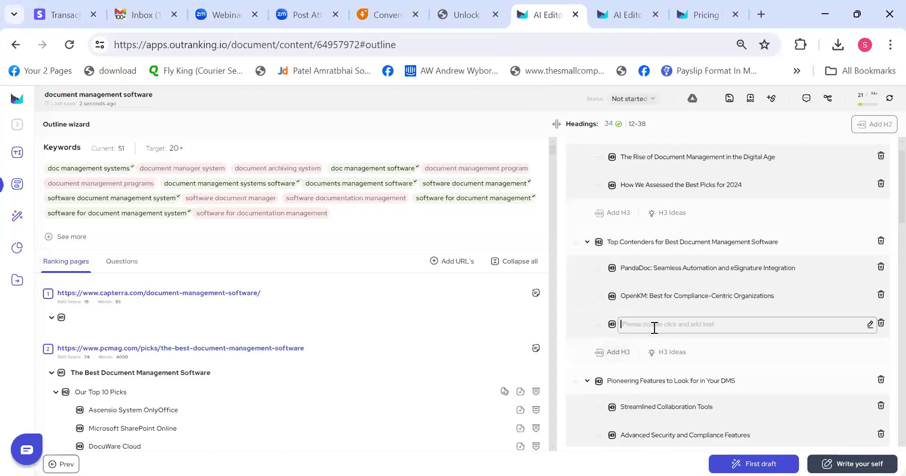
pyautogui.write('www.imaging101.com')
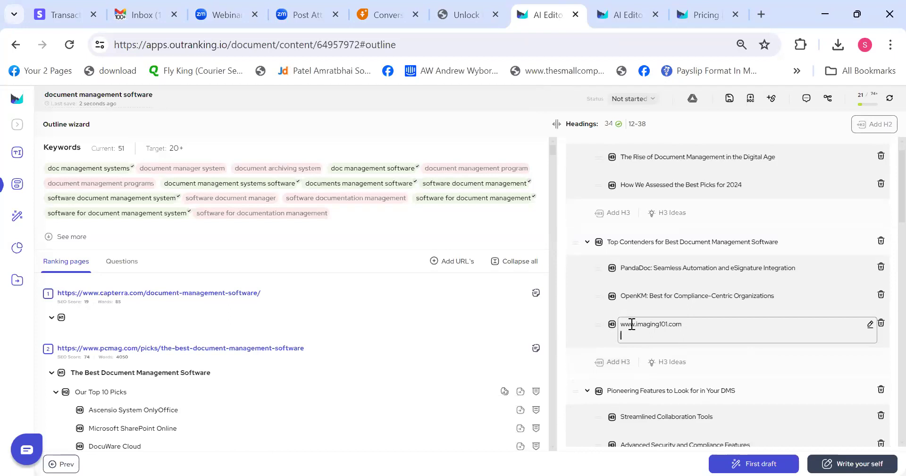
pyautogui.moveTo(635, 323); pyautogui.dragTo(594, 325)
pyautogui.press('BackSpace')
pyautogui.click(671, 324)
pyautogui.write(':')
pyautogui.write(' Bes')
pyautogui.press('BackSpace')
pyautogui.press('BackSpace')
pyautogui.press('BackSpace')
pyautogui.write('all ')
pyautogui.write('in one docum')
pyautogui.press('BackSpace')
pyautogui.press('BackSpace')
pyautogui.press('BackSpace')
pyautogui.press('BackSpace')
pyautogui.write('DMS')
pyautogui.click(587, 268)
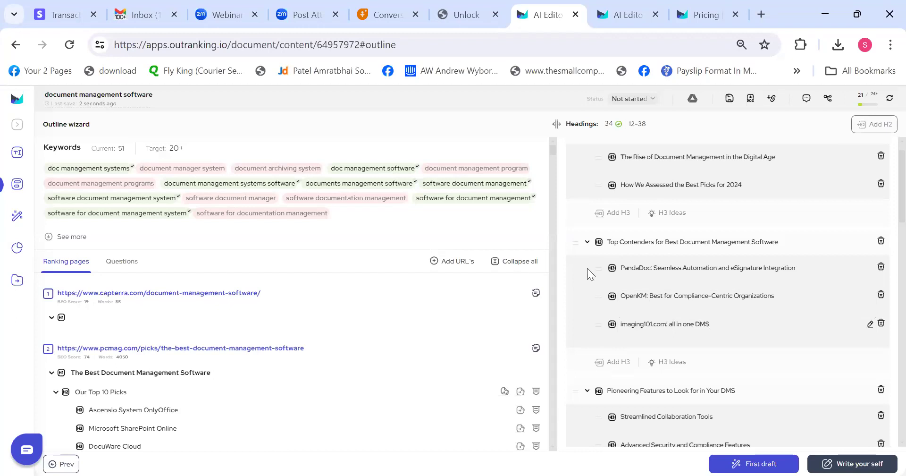
# Capitalize the first letter of the new H3 so that it reads "Imaging101.com: all in one DMS"
pyautogui.click(619, 326)
pyautogui.click(624, 324)
pyautogui.click(624, 324)
pyautogui.press('BackSpace')
pyautogui.write('I')
pyautogui.click(591, 294)
# Delete the "Innovations in Storage and Sharing" section and review the remaining headings down to the frequently asked questions
pyautogui.scroll(-10, 886, 211)
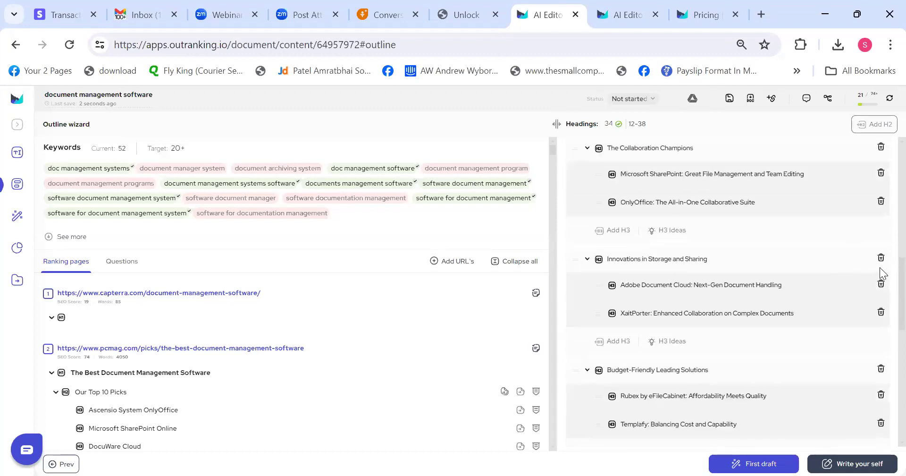
pyautogui.click(881, 258)
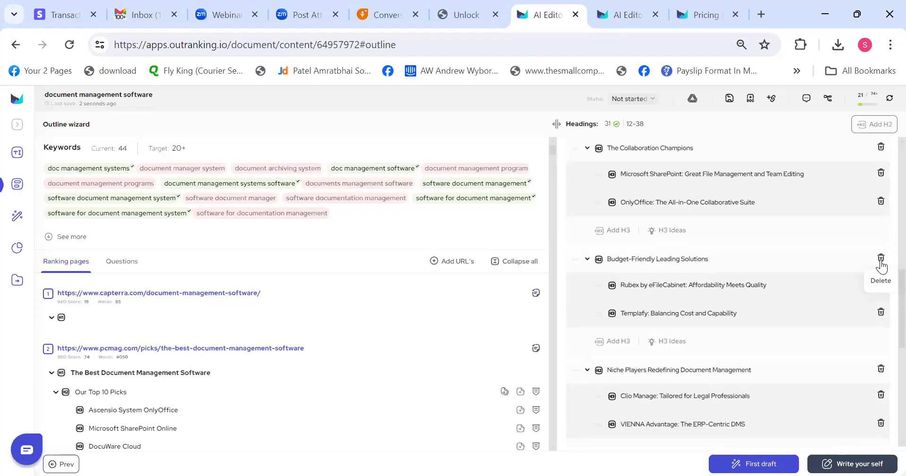
pyautogui.scroll(-5, 884, 350)
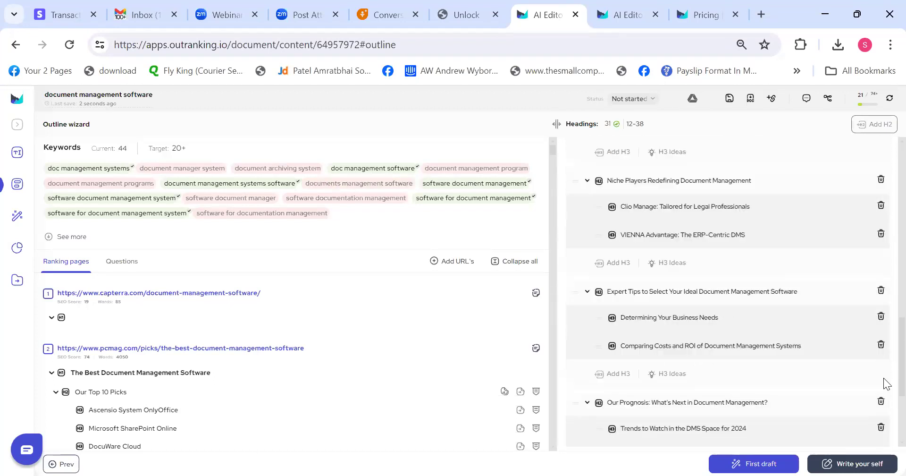
pyautogui.scroll(-3, 883, 415)
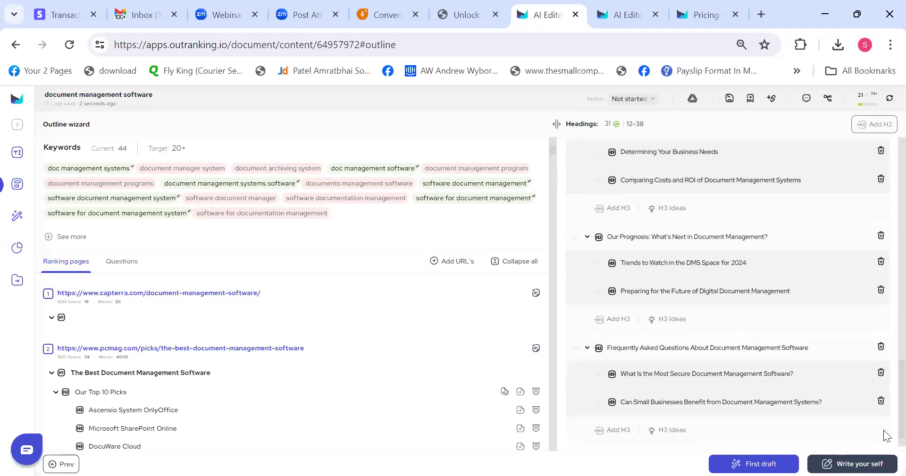
pyautogui.tripleClick(652, 357)
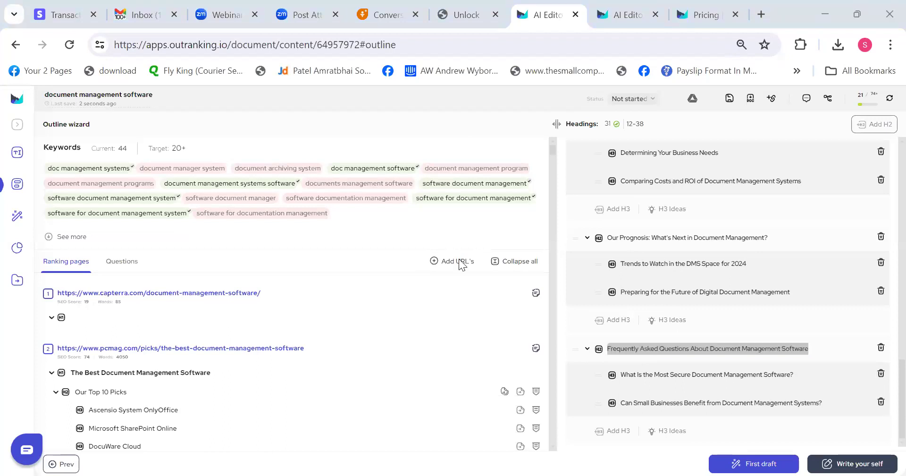
# Delete the sections "The Collaboration Champions" and "Pioneering Features to Look for in Your DMS" from the outline
pyautogui.scroll(10, 884, 266)
pyautogui.scroll(-2, 782, 267)
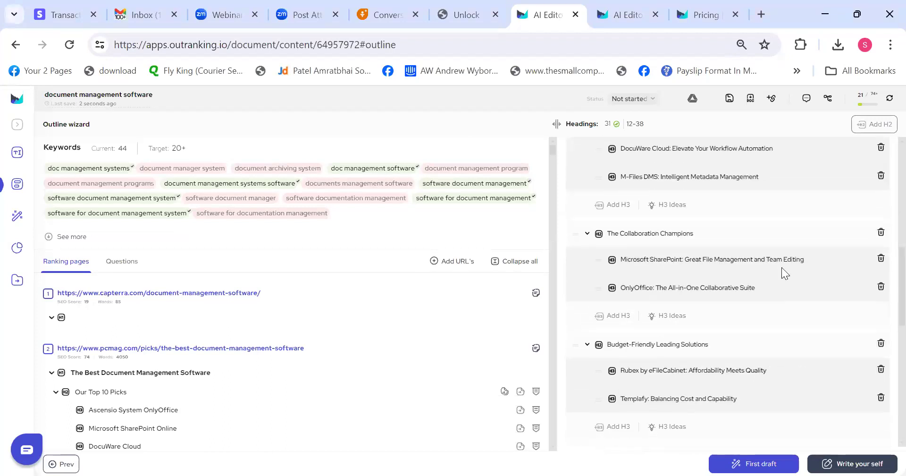
pyautogui.click(881, 233)
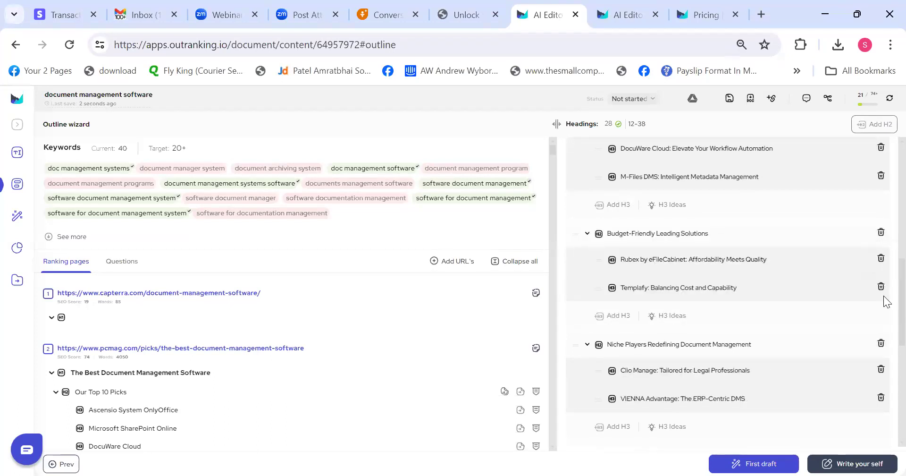
pyautogui.scroll(5, 886, 283)
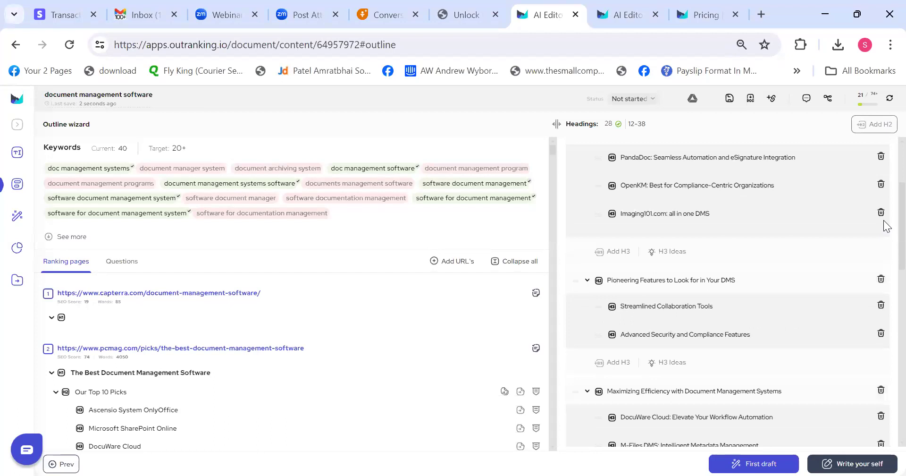
pyautogui.click(881, 279)
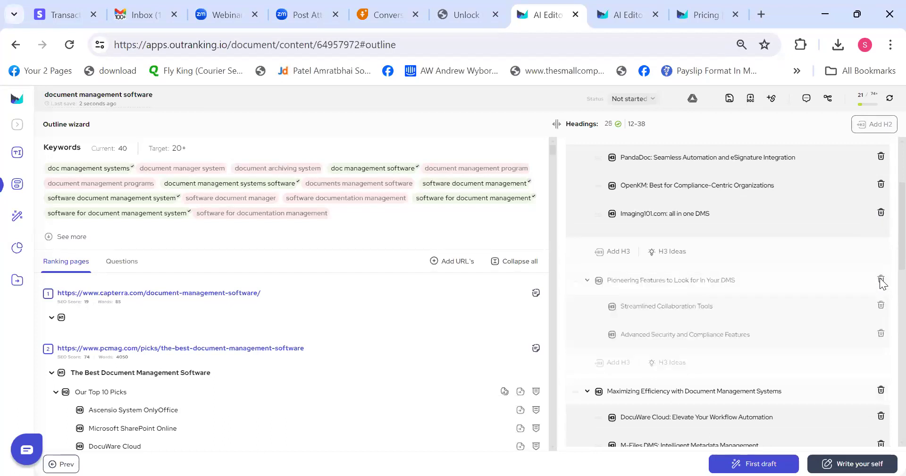
# Delete the PandaDoc H3 under "Top Contenders for Best Document Management Software" and move the Imaging101.com heading above the OpenKM one
pyautogui.scroll(3, 884, 245)
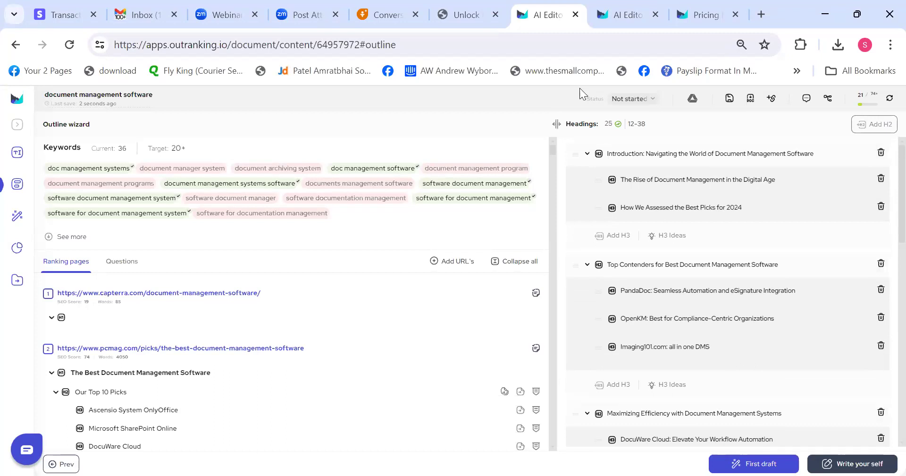
pyautogui.click(881, 290)
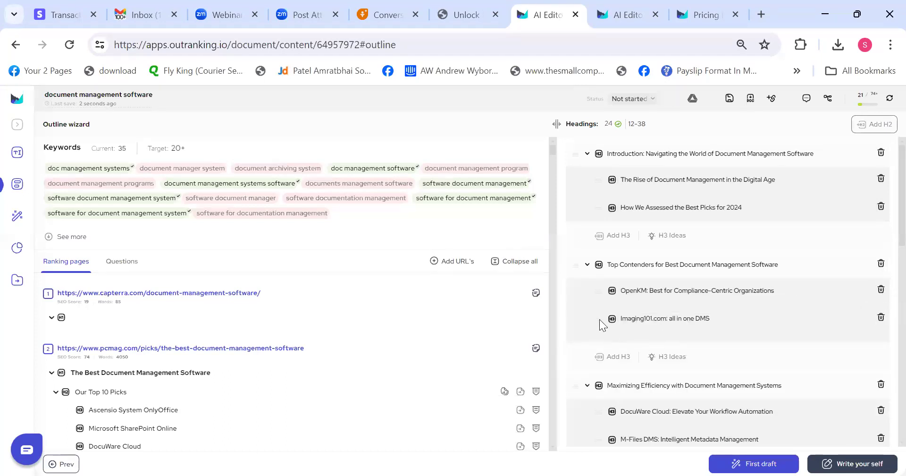
pyautogui.moveTo(599, 320); pyautogui.dragTo(588, 290)
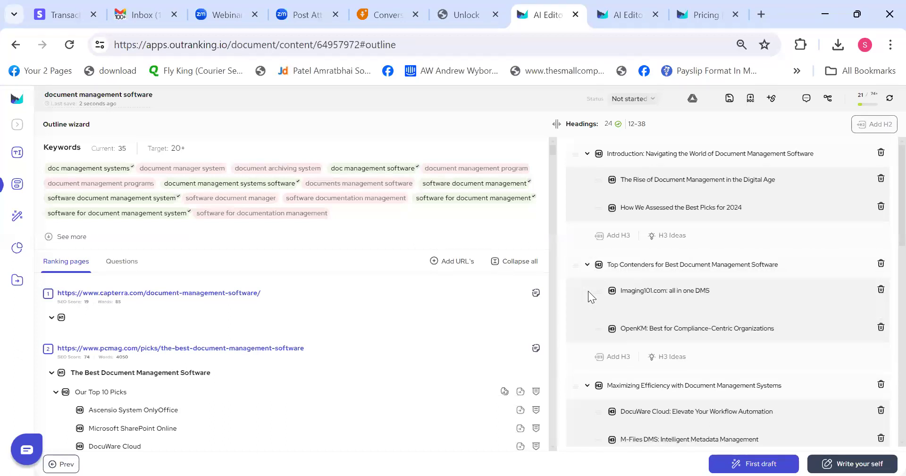
# Copy the heading "Expert Tips to Select Your Ideal Document Management Software" and delete its section from the outline
pyautogui.scroll(-6, 884, 261)
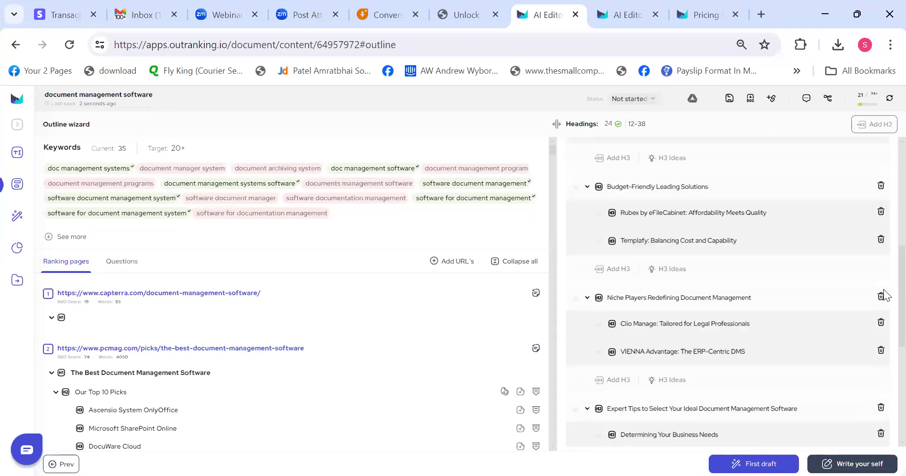
pyautogui.scroll(8, 885, 187)
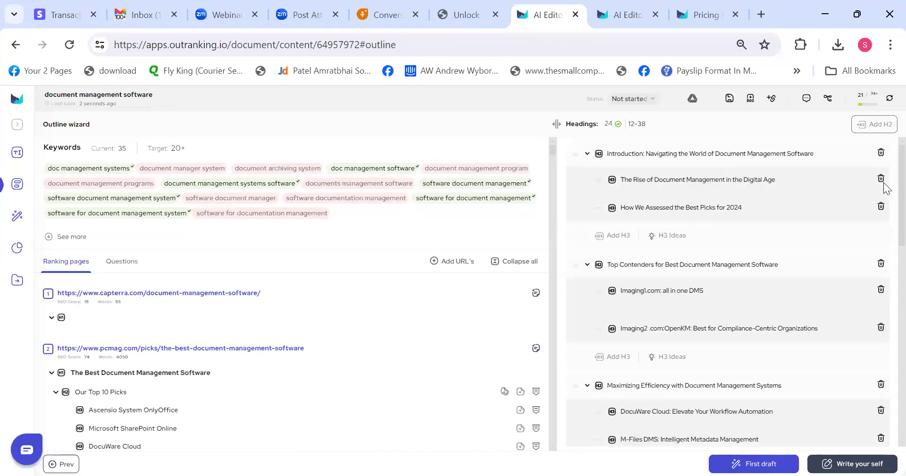
pyautogui.scroll(-3, 883, 227)
pyautogui.scroll(-5, 884, 241)
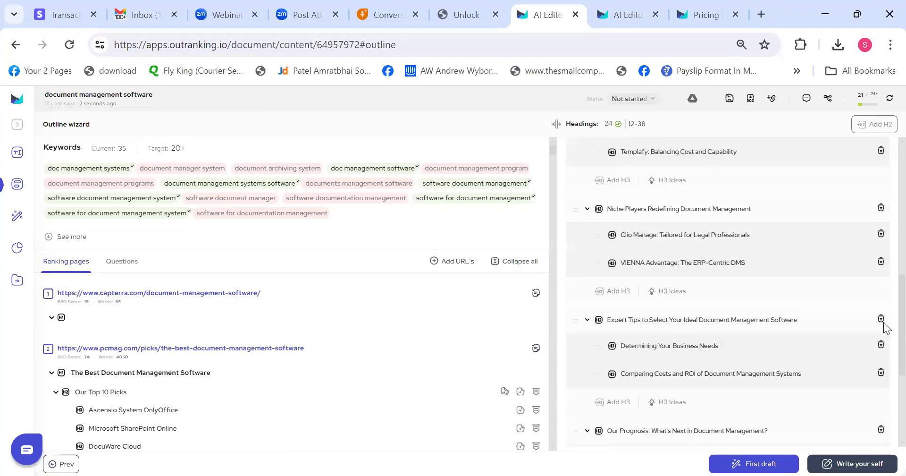
pyautogui.scroll(-2, 881, 264)
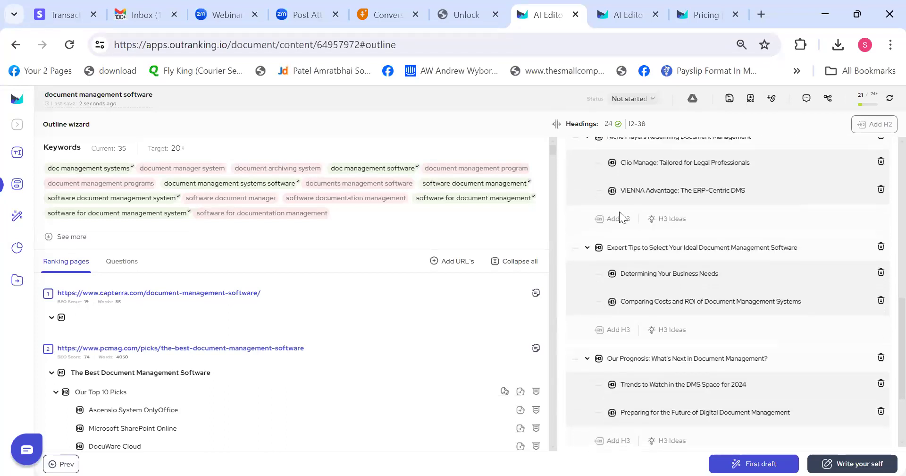
pyautogui.moveTo(608, 247); pyautogui.dragTo(829, 252)
pyautogui.hotkey('ctrl', 'c')
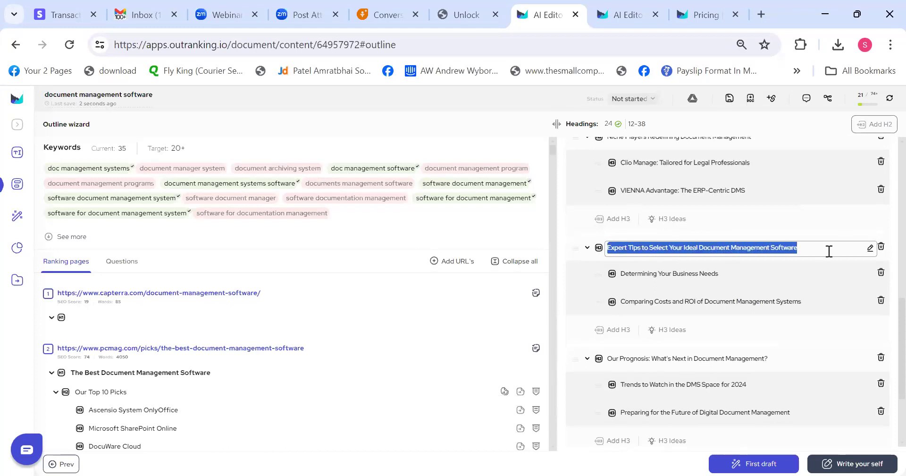
pyautogui.click(881, 248)
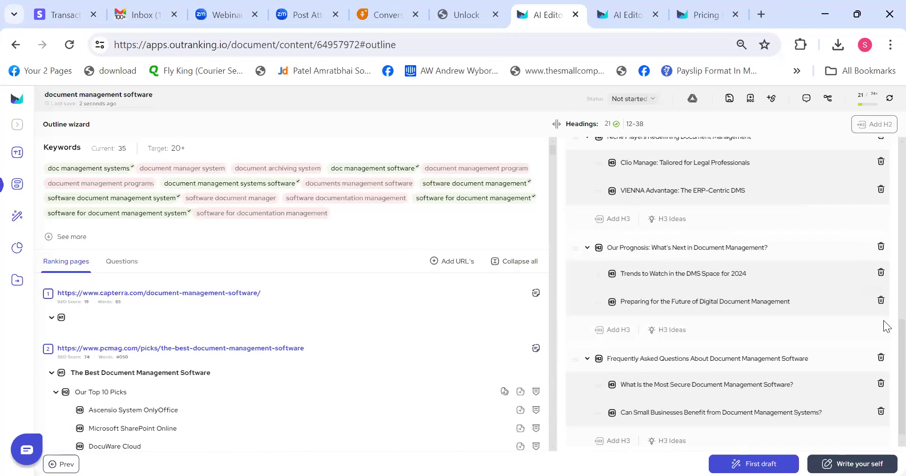
# Add an H2 section with the copied heading "Expert Tips to Select Your Ideal Document Management Software" at the end of the outline and expand it
pyautogui.scroll(-1, 884, 341)
pyautogui.click(875, 124)
pyautogui.scroll(-1, 884, 404)
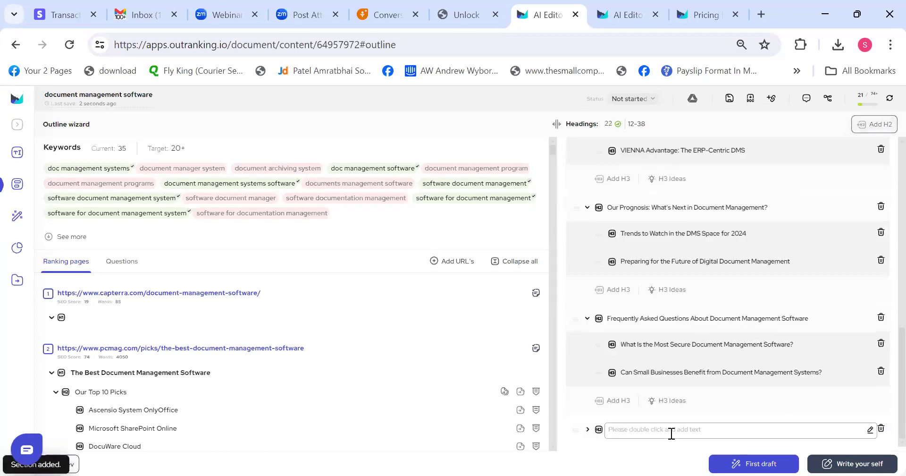
pyautogui.hotkey('ctrl', 'v')
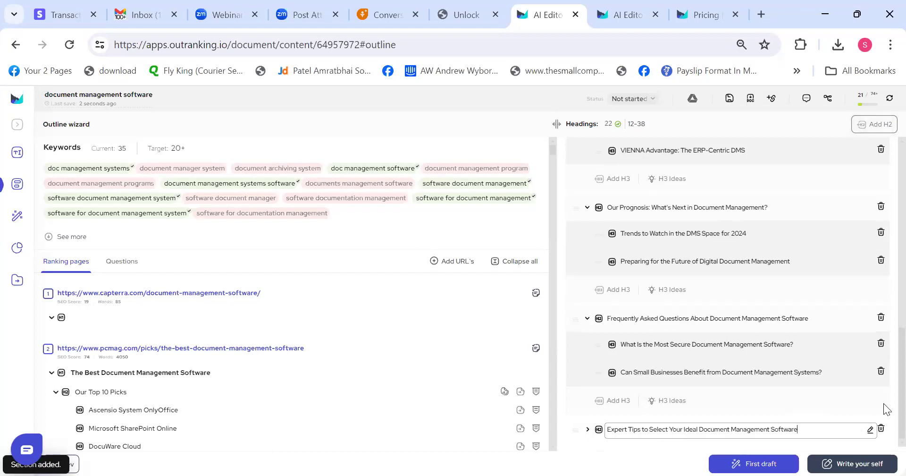
pyautogui.click(588, 429)
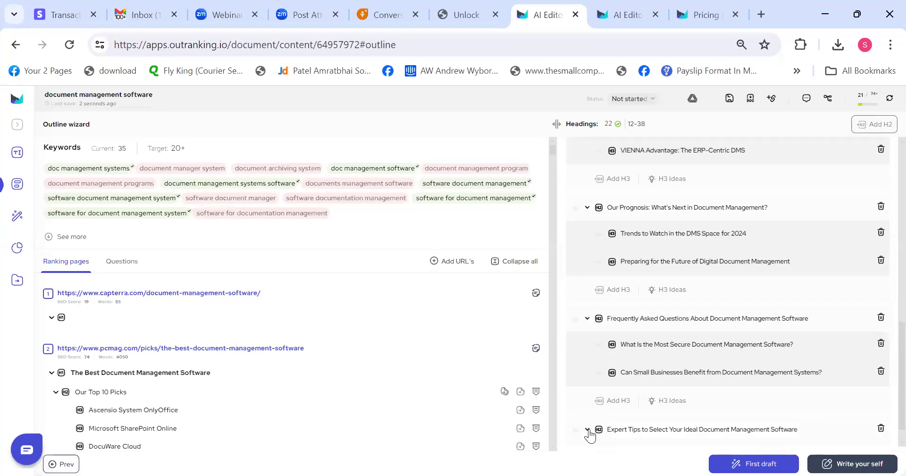
# Generate H3 ideas under the "Expert Tips to Select Your Ideal Document Management Software" heading, review them, and delete that section
pyautogui.scroll(-1, 886, 441)
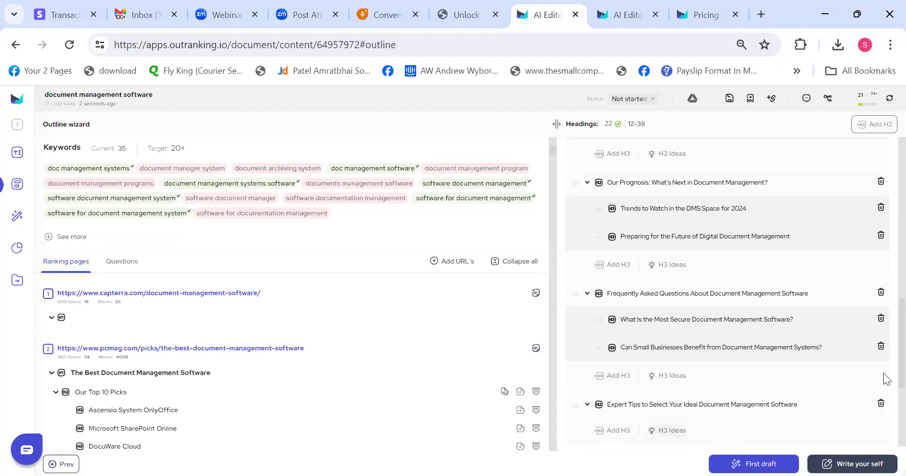
pyautogui.scroll(-5, 886, 379)
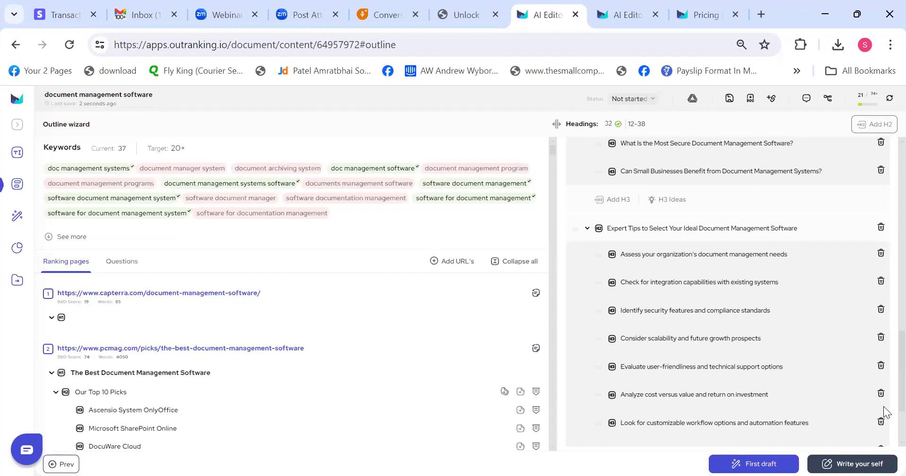
pyautogui.scroll(-3, 884, 411)
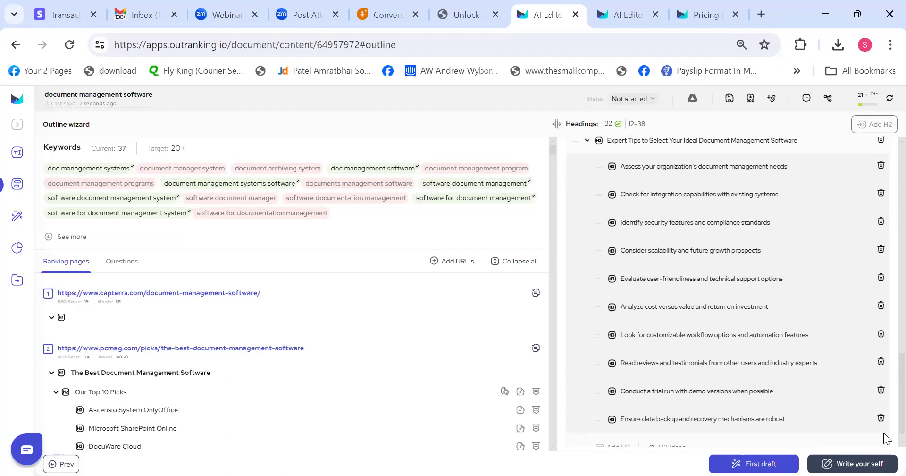
pyautogui.scroll(-1, 884, 439)
pyautogui.scroll(-1, 884, 441)
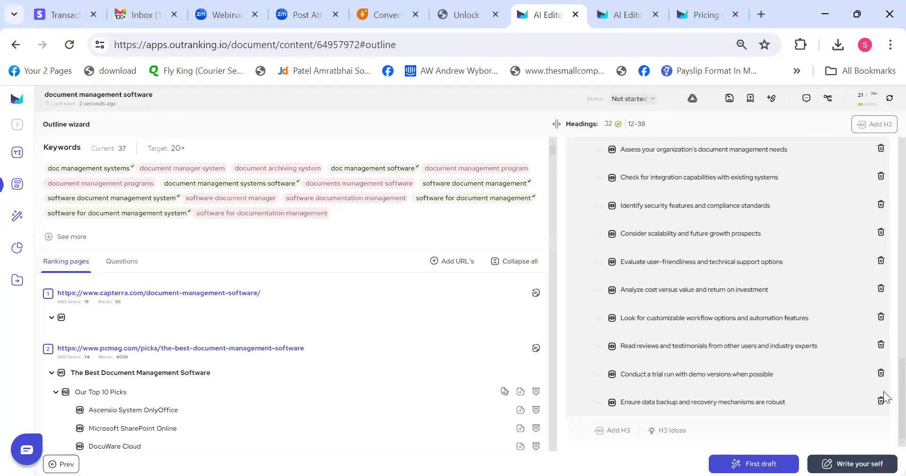
pyautogui.scroll(1, 883, 391)
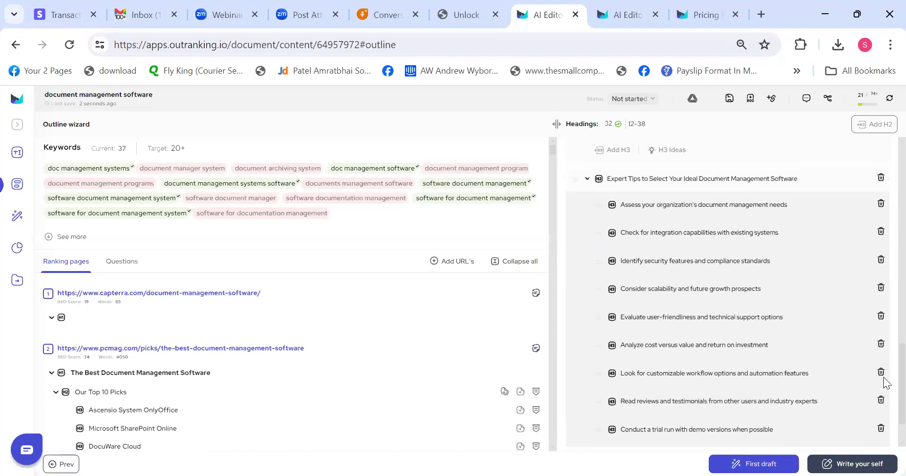
pyautogui.click(881, 178)
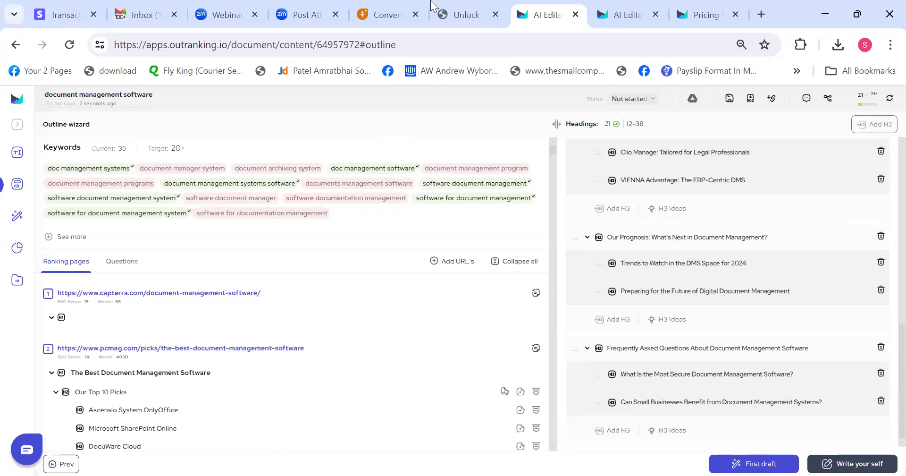
# Switch to the E.E.A.T. presentation PDF, read the "Create Outlines Like Flawless Music" slide, and return to the Outranking editor
pyautogui.click(464, 14)
pyautogui.moveTo(175, 168); pyautogui.dragTo(392, 210)
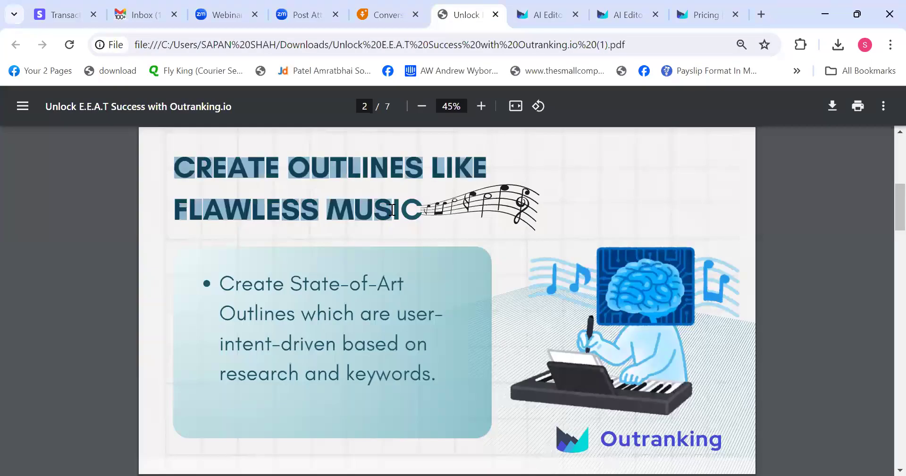
pyautogui.click(446, 185)
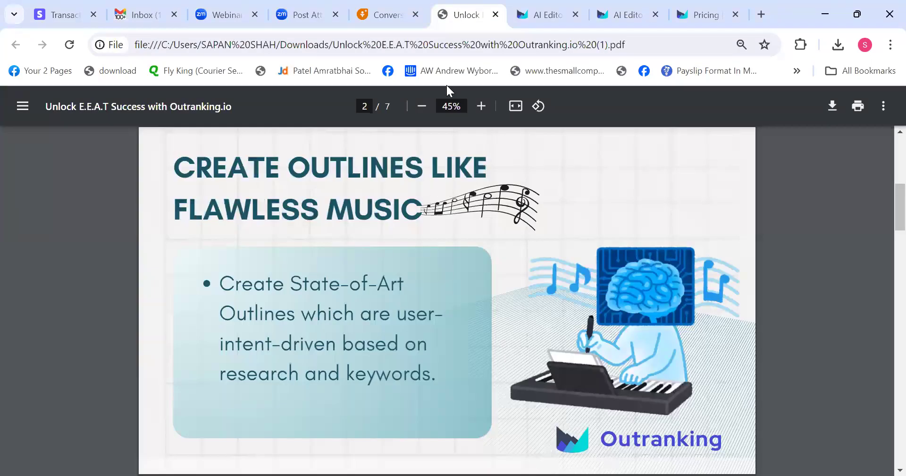
pyautogui.moveTo(552, 7)
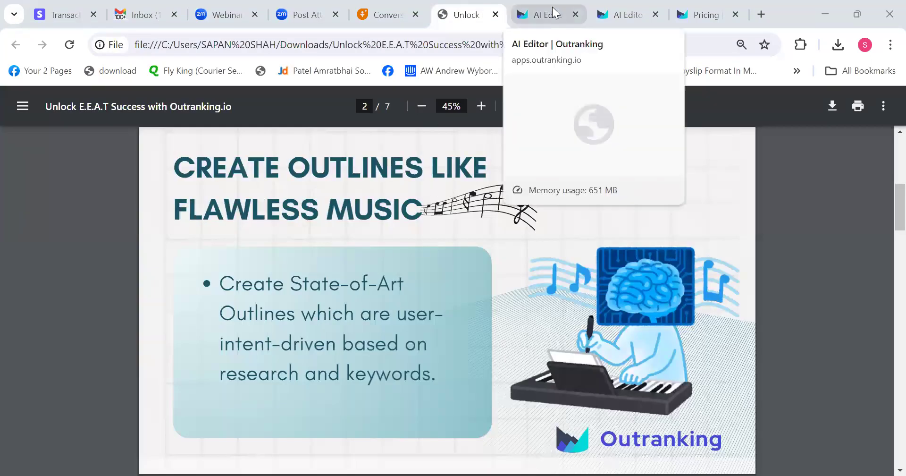
pyautogui.click(552, 7)
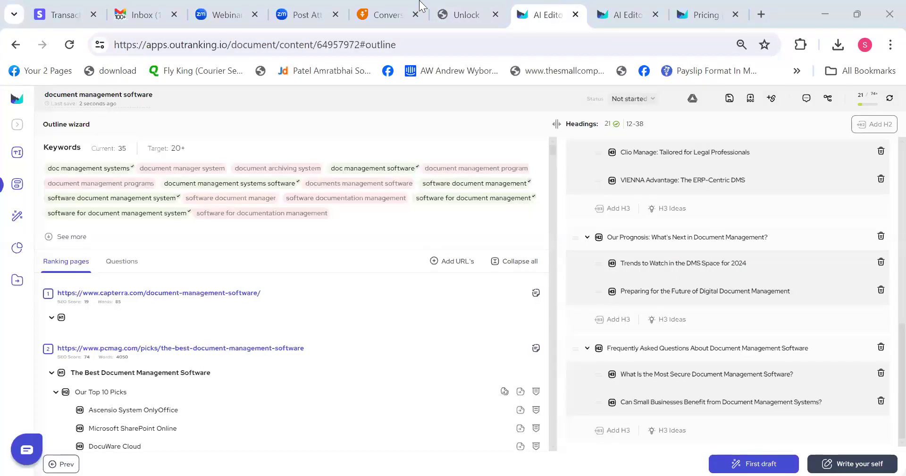
# Expand the full keyword list and retype the final "S" of the H3 "VIENNA Advantage: The ERP-Centric DMS"
pyautogui.click(71, 241)
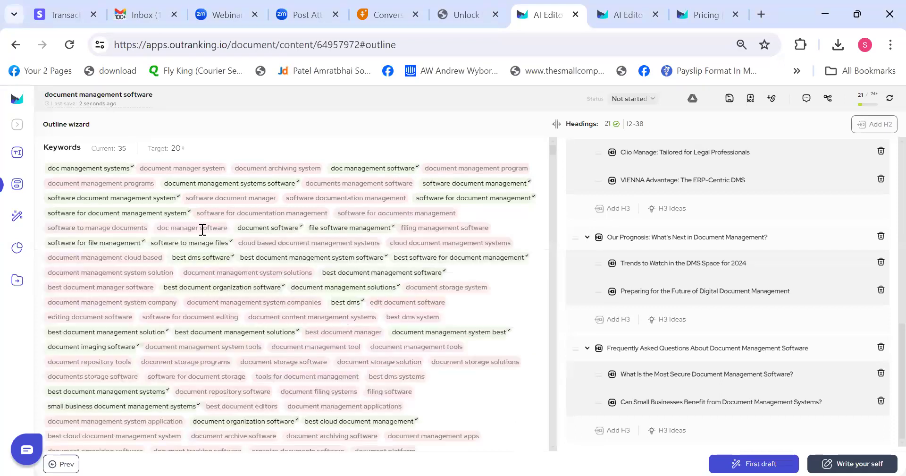
pyautogui.click(203, 150)
pyautogui.click(749, 182)
pyautogui.press('BackSpace')
pyautogui.write('s')
pyautogui.press('BackSpace')
pyautogui.write('S')
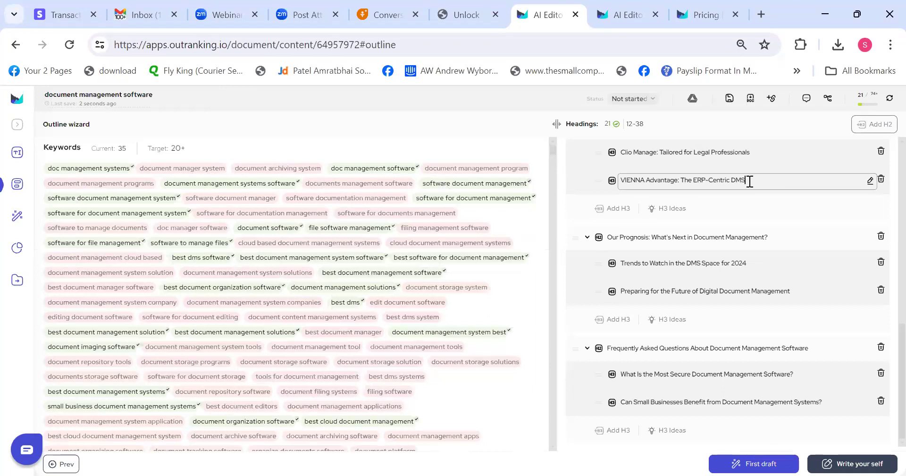
# Look through the rest of the keyword list and collapse it
pyautogui.moveTo(552, 150); pyautogui.dragTo(550, 169)
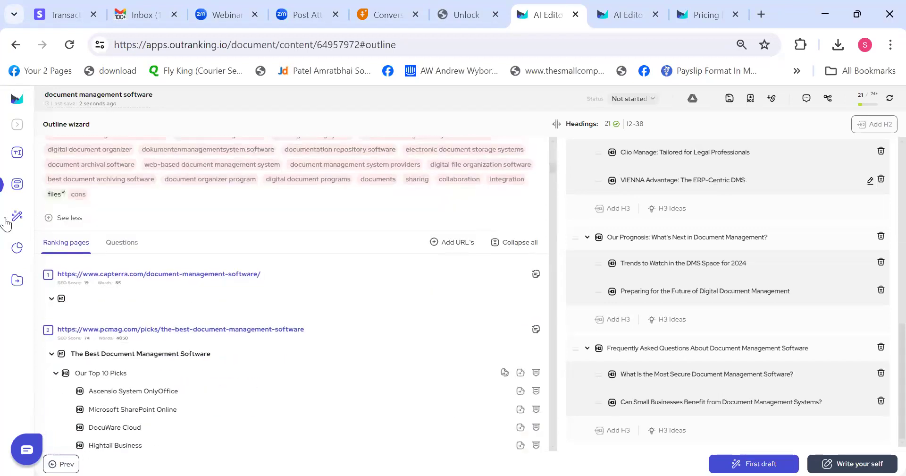
pyautogui.click(62, 218)
pyautogui.scroll(10, 554, 163)
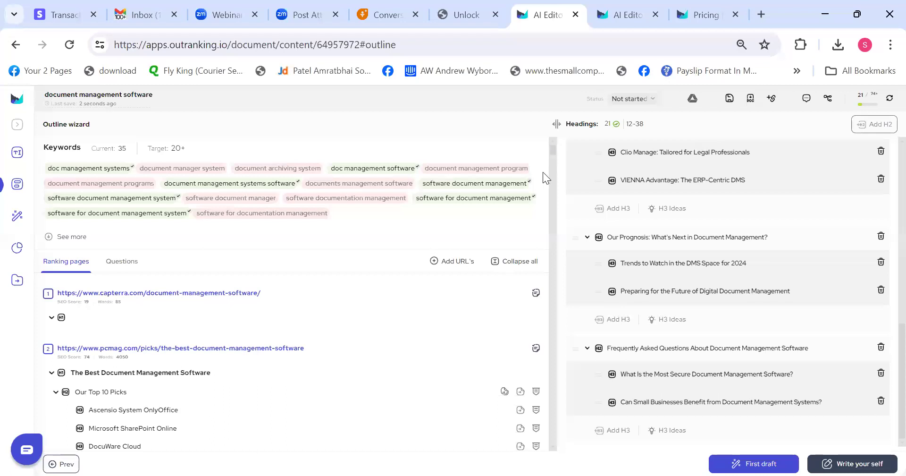
# Copy the ranking page section "Good File Management But PDF-Focused" with its H3s into the outline and delete it again
pyautogui.moveTo(553, 147); pyautogui.dragTo(541, 439)
pyautogui.moveTo(545, 256); pyautogui.dragTo(550, 185)
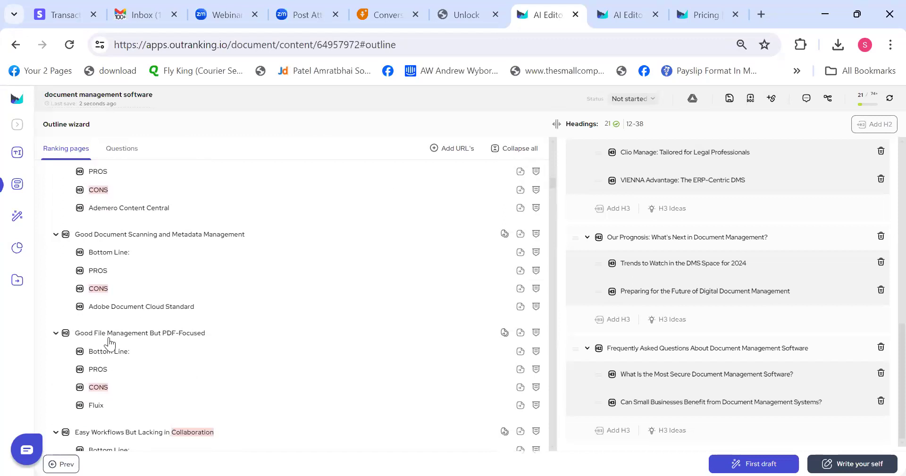
pyautogui.click(504, 333)
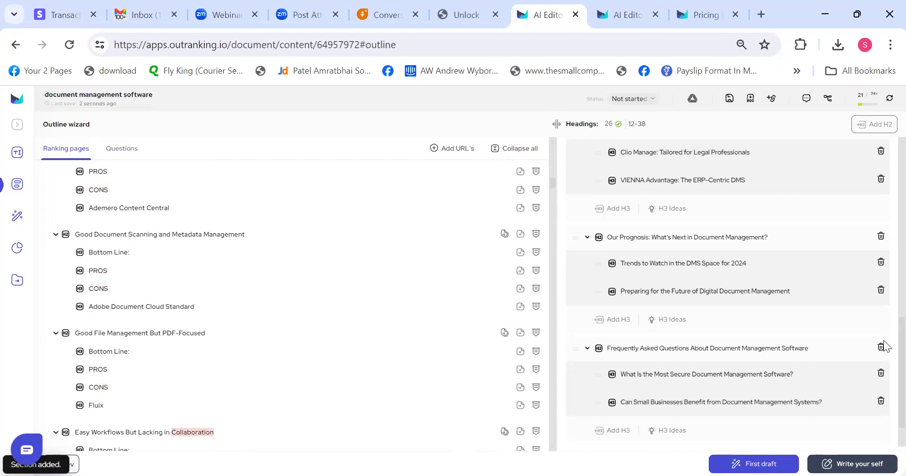
pyautogui.scroll(-1, 884, 340)
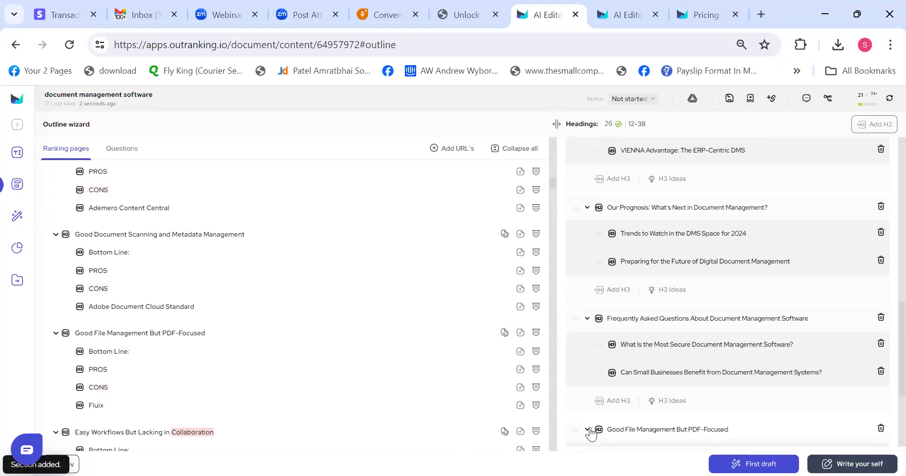
pyautogui.scroll(-3, 883, 439)
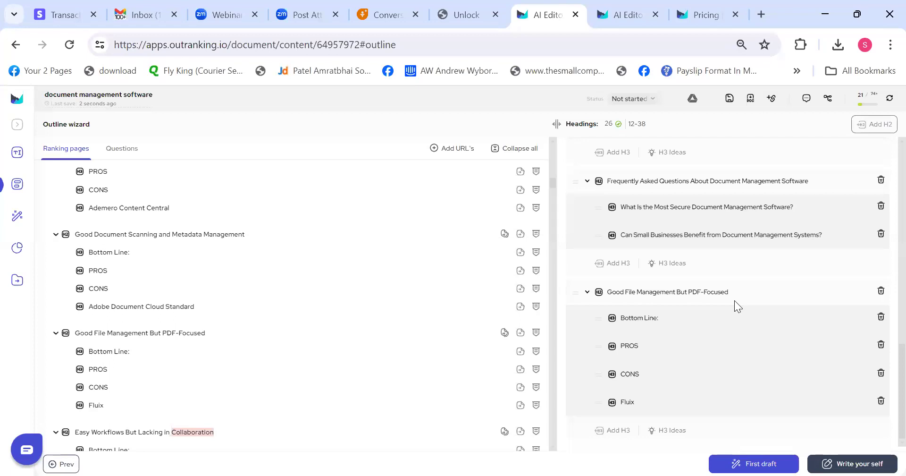
pyautogui.click(881, 291)
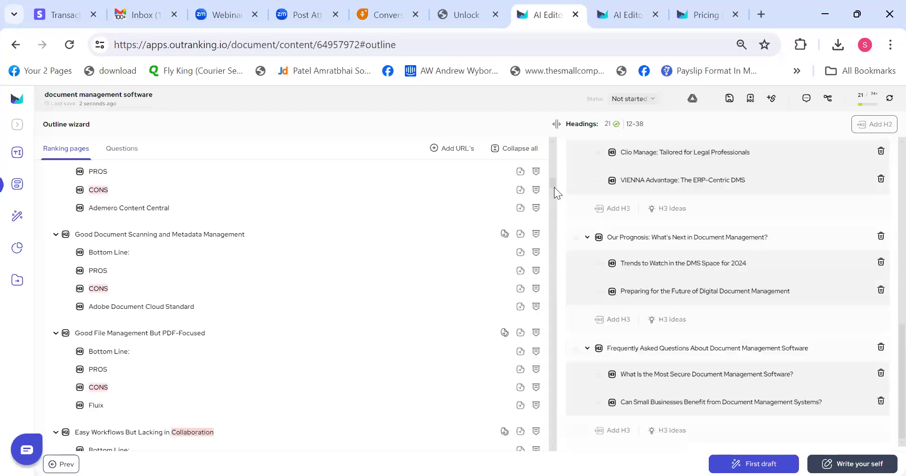
# Add the question "What is the best document management software?" to the outline and place it as an H3 under the frequently asked questions
pyautogui.scroll(2, 551, 184)
pyautogui.scroll(5, 549, 142)
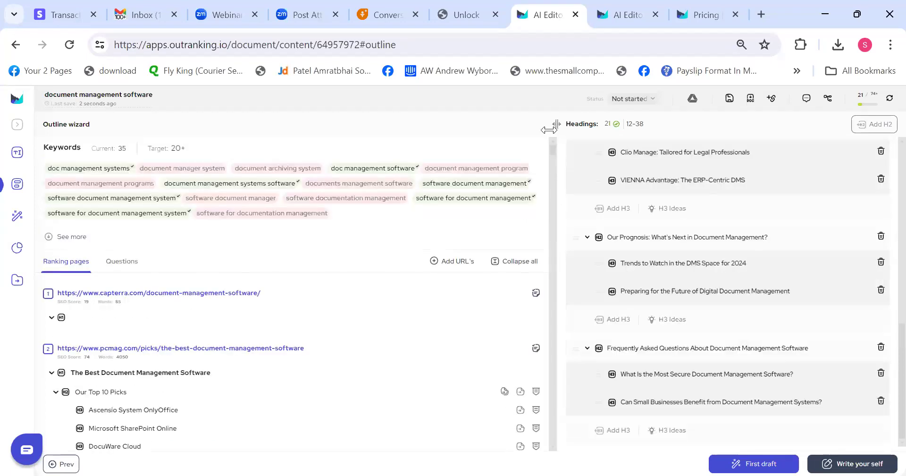
pyautogui.click(119, 263)
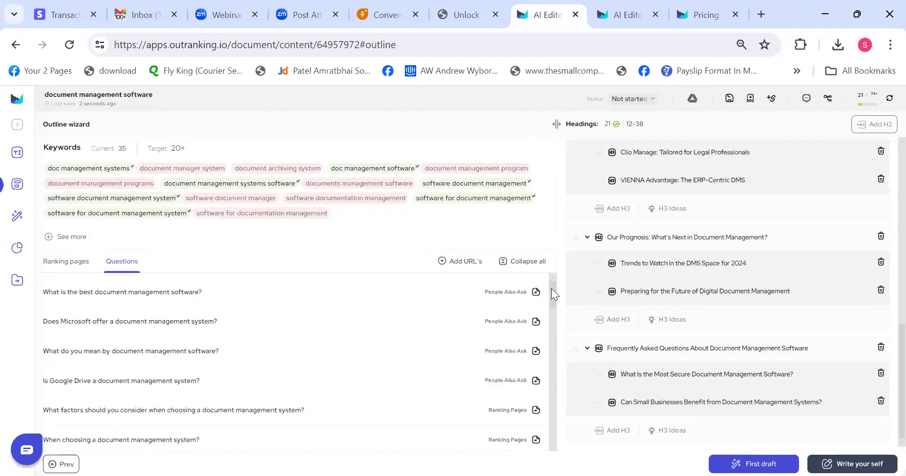
pyautogui.moveTo(552, 290)
pyautogui.mouseDown()
pyautogui.moveTo(551, 300)
pyautogui.moveTo(550, 276)
pyautogui.mouseUp()
pyautogui.click(536, 291)
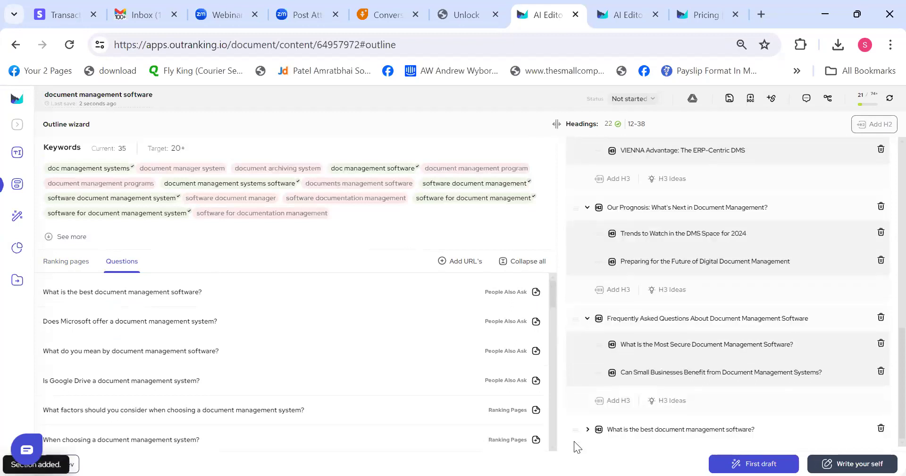
pyautogui.moveTo(575, 428); pyautogui.dragTo(583, 374)
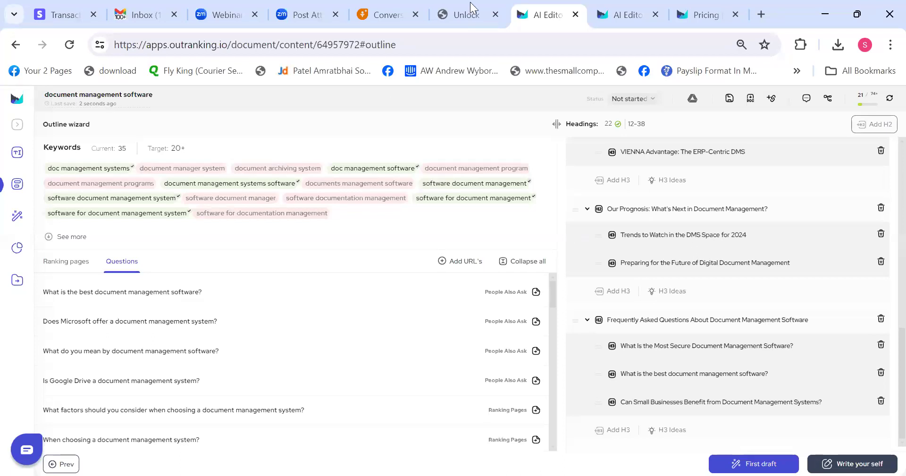
# Switch to the presentation PDF and read the "Be an Expert with Custom Background Research" slide on page 3
pyautogui.hotkey('ctrl', 'shift', 'Tab')
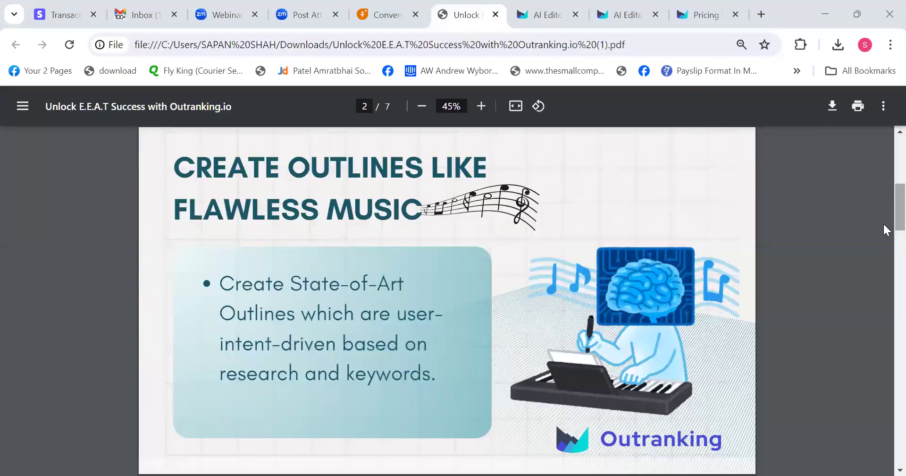
pyautogui.scroll(-6, 882, 227)
pyautogui.moveTo(884, 239); pyautogui.dragTo(884, 239)
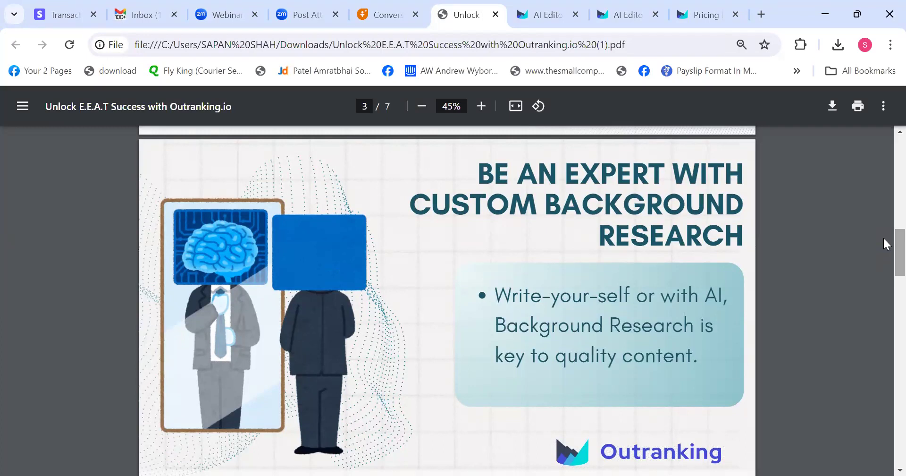
pyautogui.moveTo(885, 240); pyautogui.dragTo(883, 239)
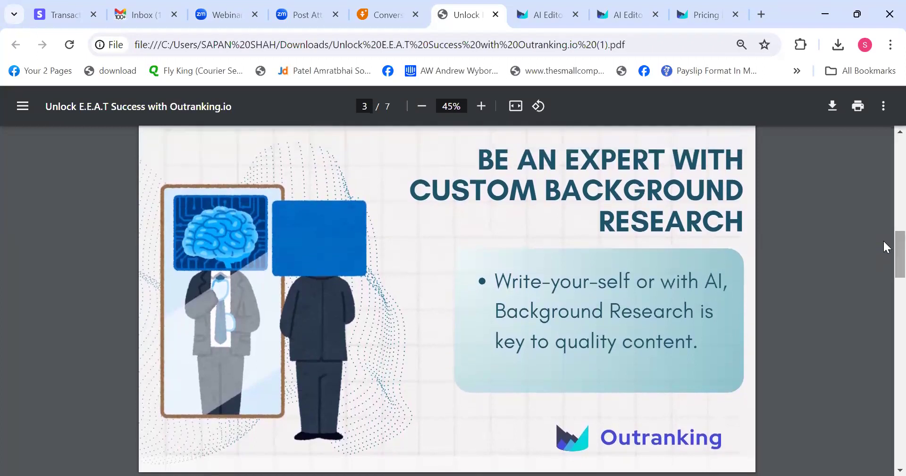
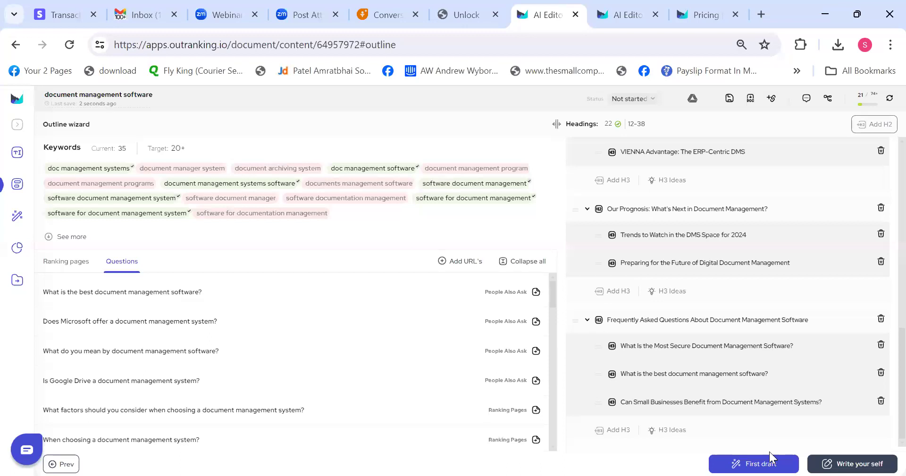
# Open the outline for writing it yourself and insert an empty paragraph below the "Introduction: Navigating the World of Document Management Software" heading
pyautogui.click(858, 459)
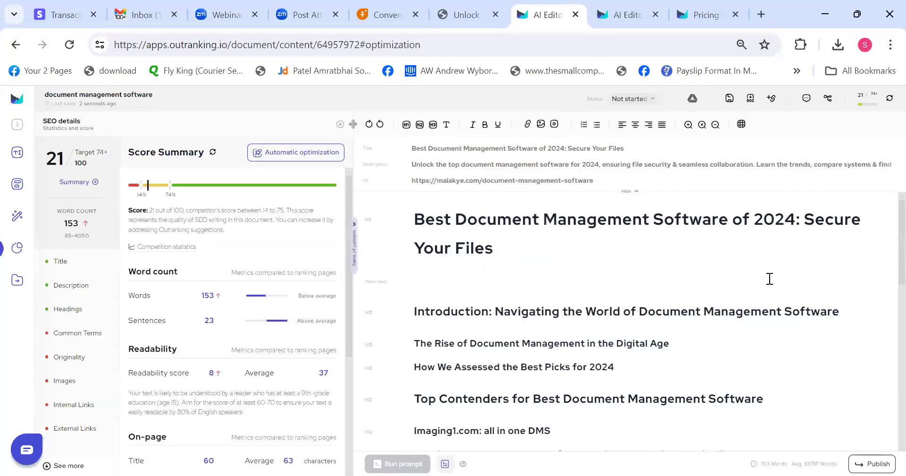
pyautogui.moveTo(902, 241); pyautogui.dragTo(902, 217)
pyautogui.click(841, 310)
pyautogui.press('Return')
pyautogui.write('fesdf')
pyautogui.press('BackSpace')
pyautogui.press('BackSpace')
pyautogui.press('BackSpace')
pyautogui.press('BackSpace')
pyautogui.press('BackSpace')
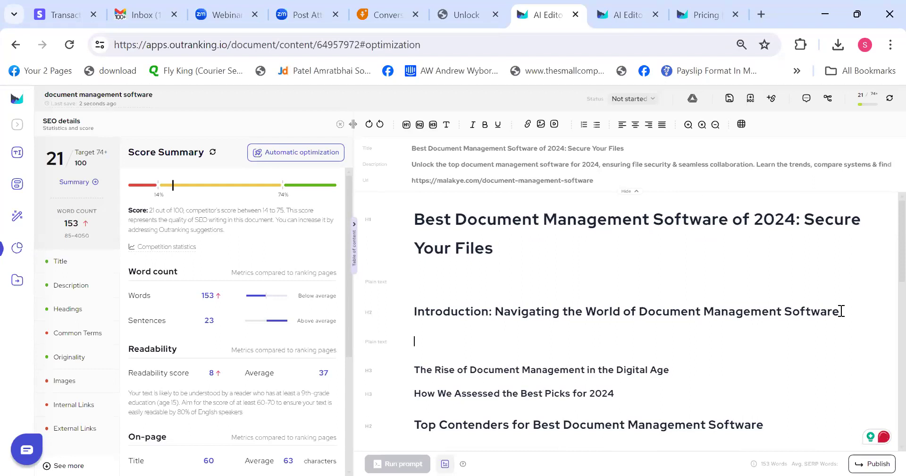
# Start an inline prompt under the introduction heading reading "write an introduction on Navigating the World of Document Management Software"
pyautogui.write('>')
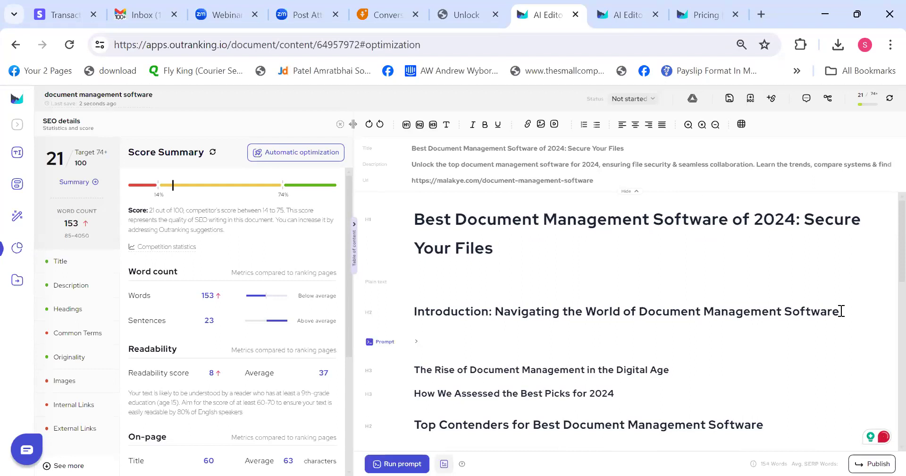
pyautogui.write('write an intr')
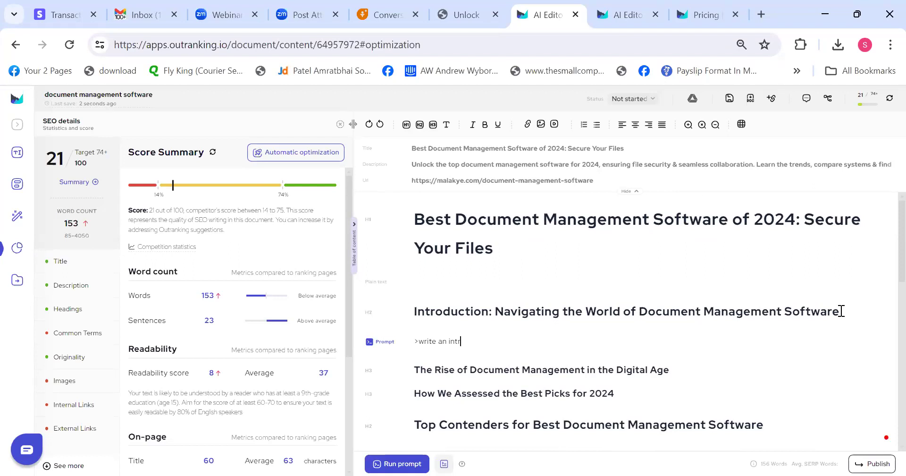
pyautogui.write('oduction on')
pyautogui.click(494, 311)
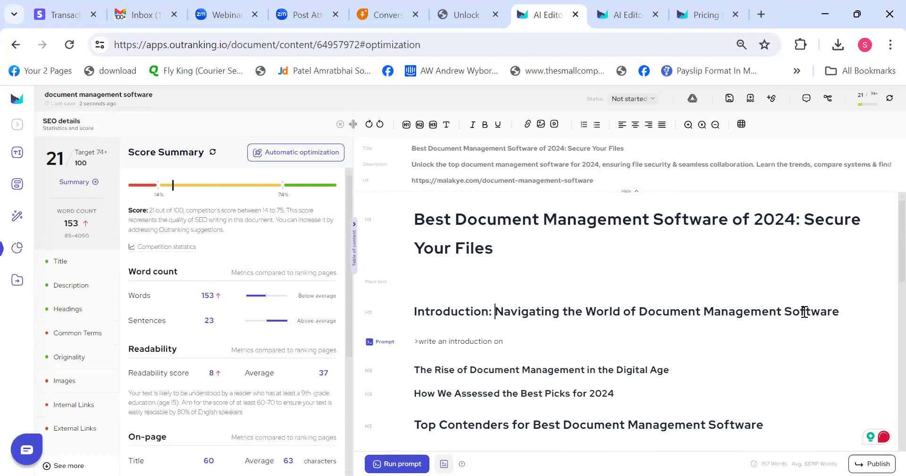
pyautogui.keyDown('shift'); pyautogui.click(850, 311); pyautogui.keyUp('shift')
pyautogui.hotkey('ctrl', 'c')
pyautogui.click(553, 343)
pyautogui.hotkey('ctrl', 'v')
# Append ". The answer should not be more than 100 words." to the introduction prompt and run it
pyautogui.write('. The answr')
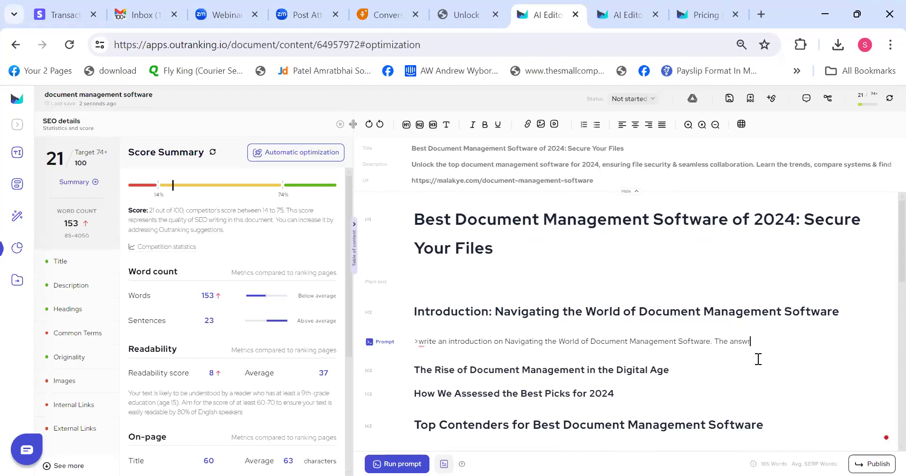
pyautogui.press('BackSpace')
pyautogui.write('er should not be more than 100 wrod')
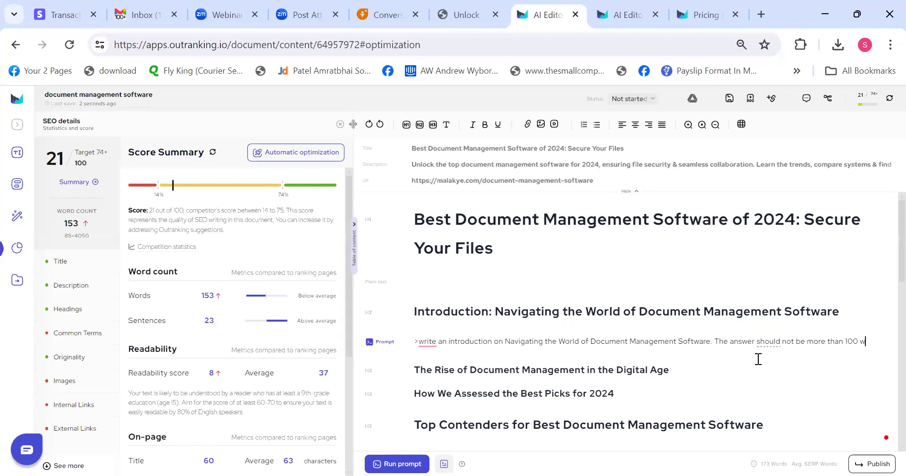
pyautogui.press('BackSpace')
pyautogui.press('BackSpace')
pyautogui.write('ords.')
pyautogui.click(382, 459)
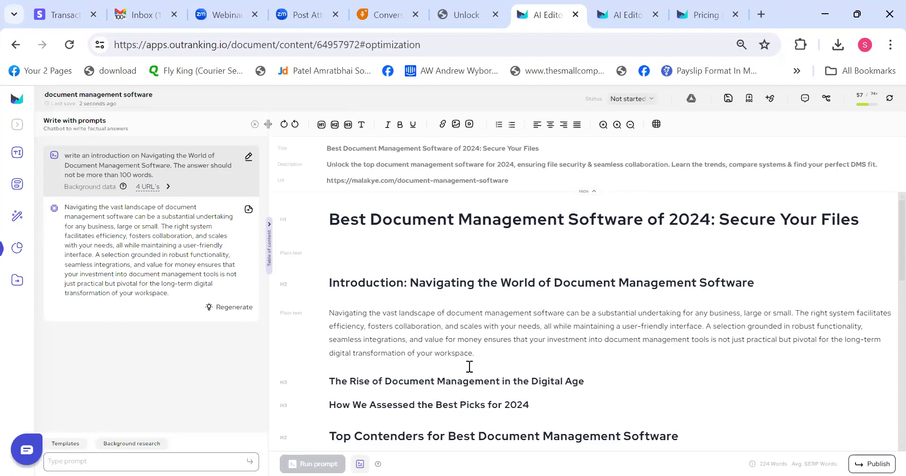
# Check the background source URLs of the generated introduction and delete its paragraph from the article
pyautogui.moveTo(474, 353); pyautogui.dragTo(324, 317)
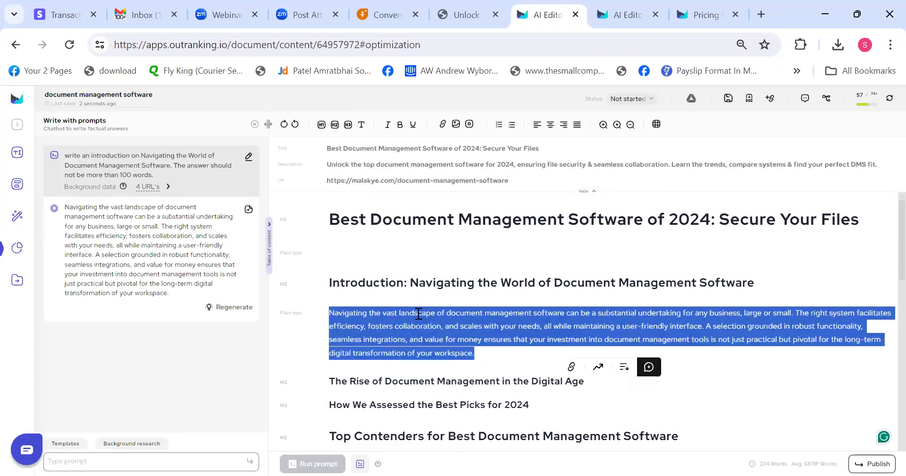
pyautogui.click(145, 189)
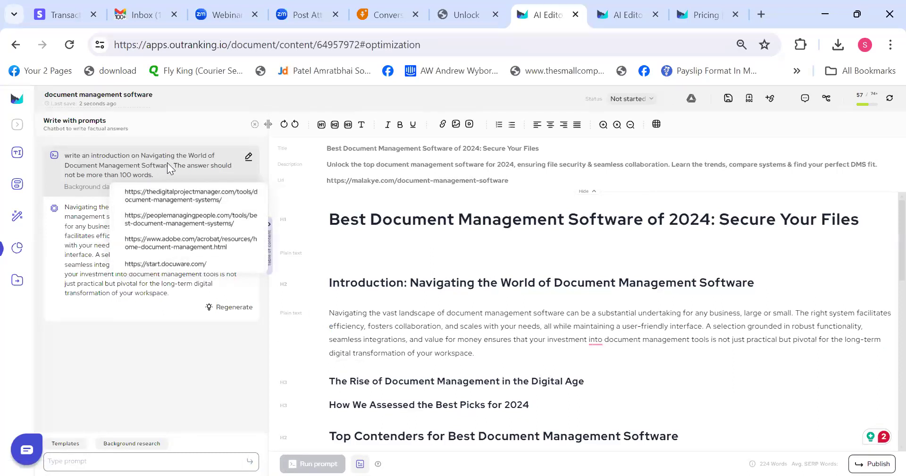
pyautogui.moveTo(475, 353); pyautogui.dragTo(330, 314)
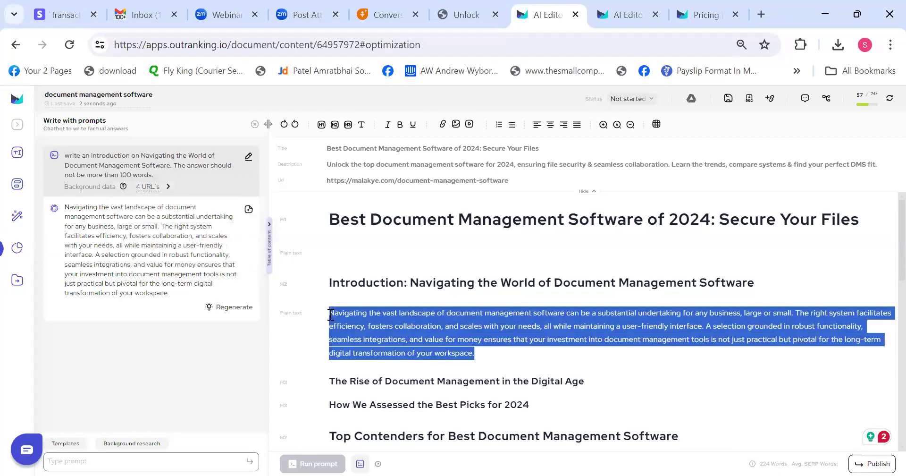
pyautogui.press('BackSpace')
pyautogui.press('BackSpace')
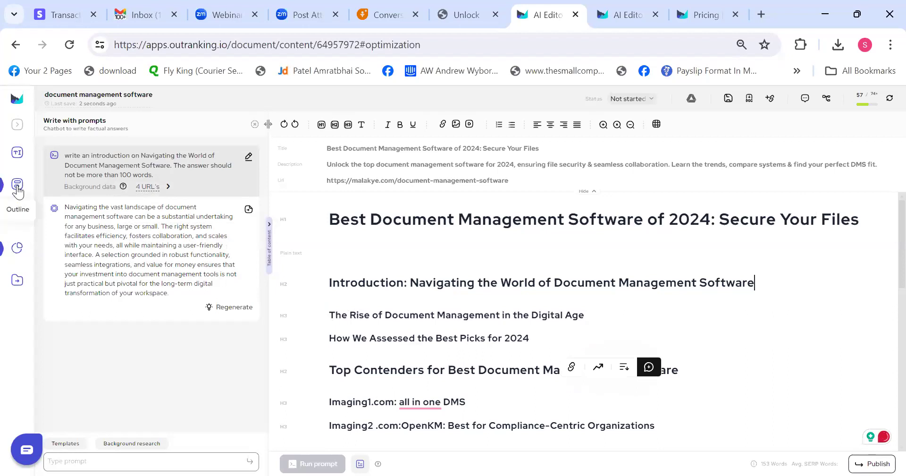
# Return to the outline, collapse all ranking pages, and view the form for adding URLs to the background data
pyautogui.click(17, 189)
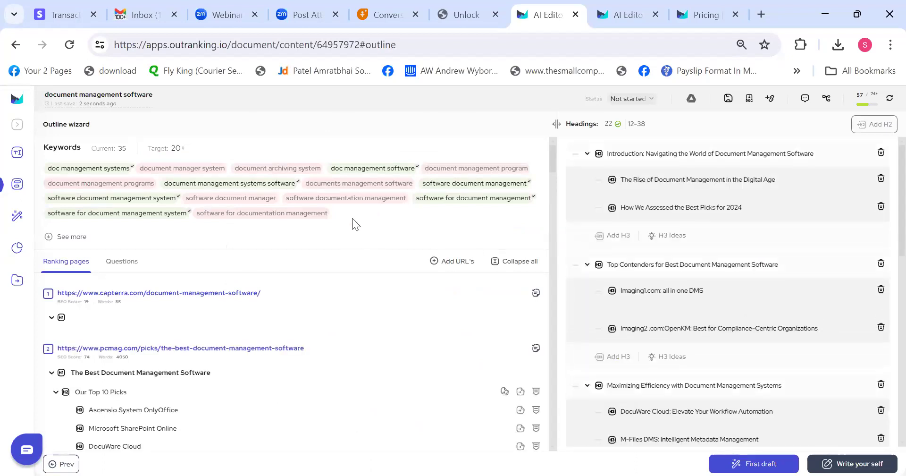
pyautogui.click(515, 263)
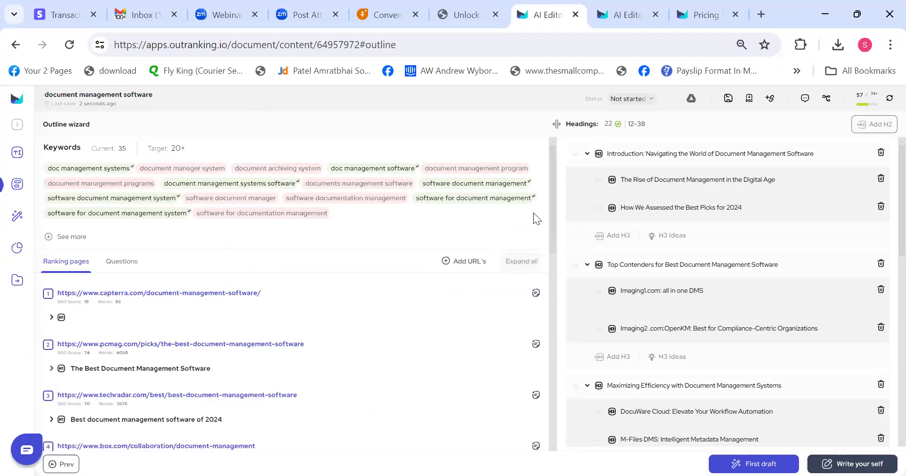
pyautogui.click(455, 263)
pyautogui.click(180, 206)
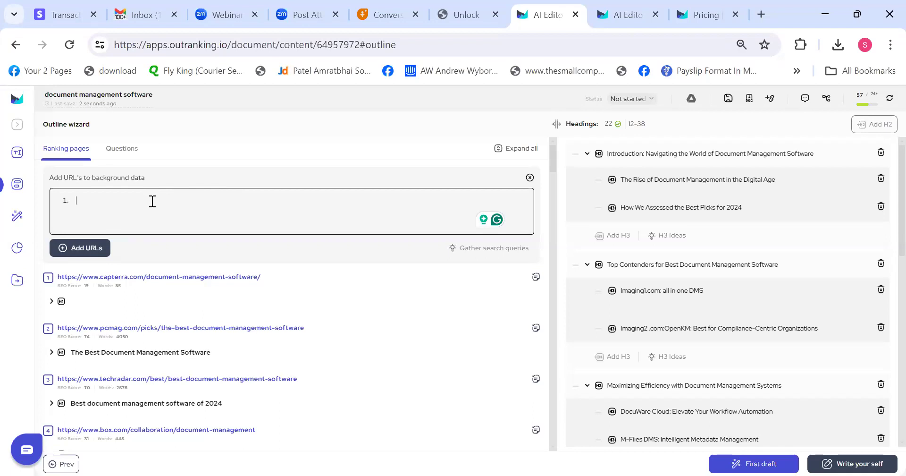
pyautogui.click(529, 177)
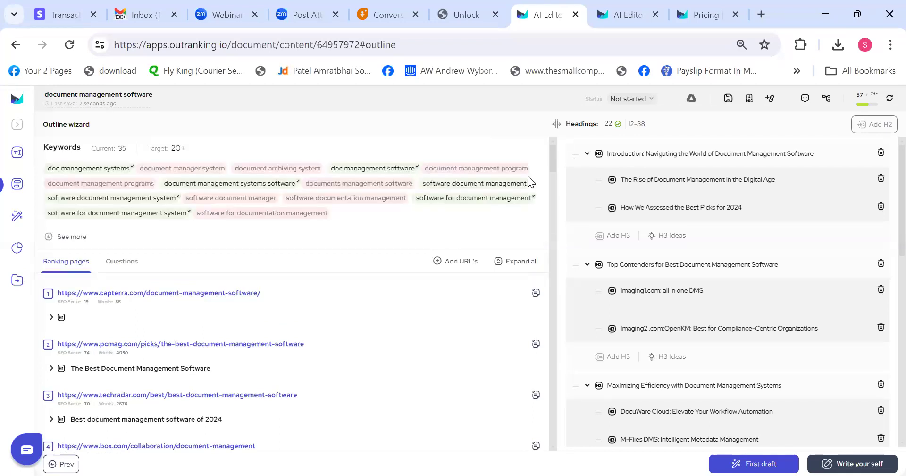
# Exclude the reddit.com sysadmin thread from the ranking pages used as background data
pyautogui.moveTo(553, 160); pyautogui.dragTo(538, 437)
pyautogui.moveTo(544, 335); pyautogui.dragTo(543, 156)
pyautogui.moveTo(551, 156); pyautogui.dragTo(549, 178)
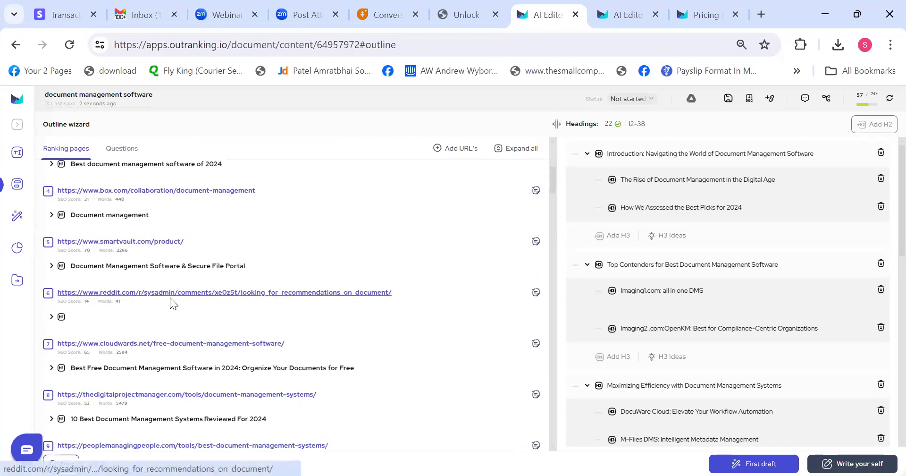
pyautogui.click(536, 292)
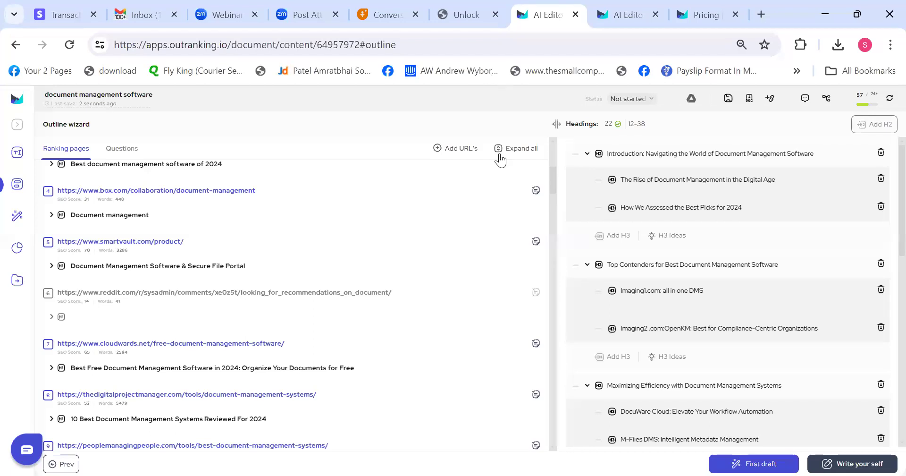
# Open the first draft utility with the workflow overview and review its style guide and draft options alongside the presentation's background research slide
pyautogui.click(748, 460)
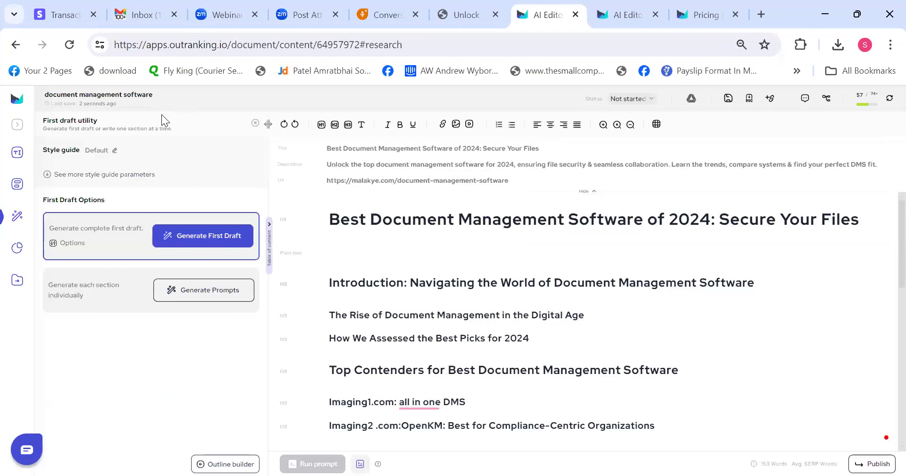
pyautogui.click(18, 126)
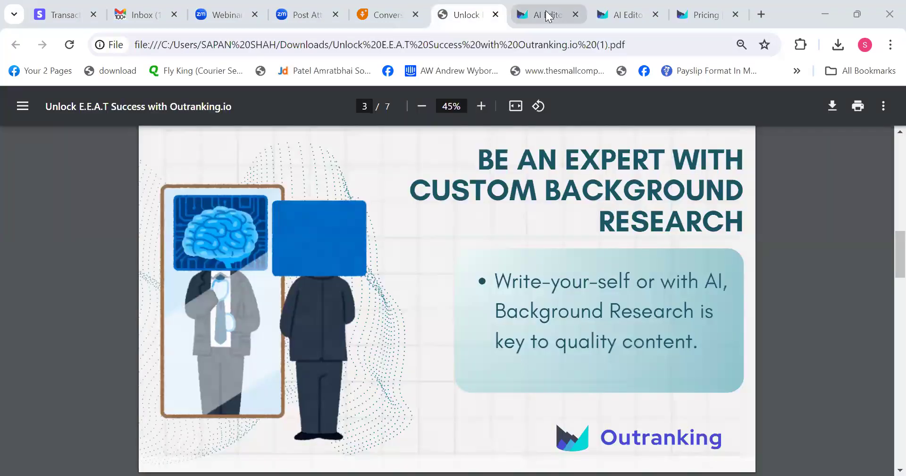
pyautogui.moveTo(546, 16)
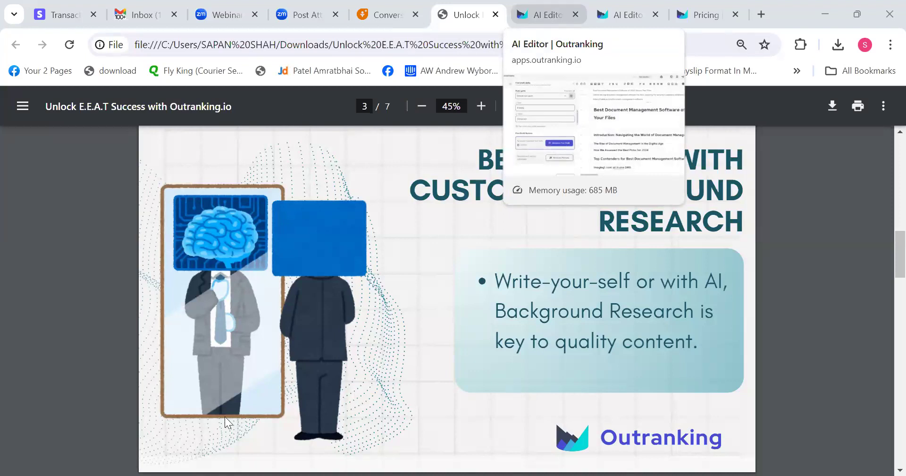
pyautogui.hotkey('ctrl', 'Tab')
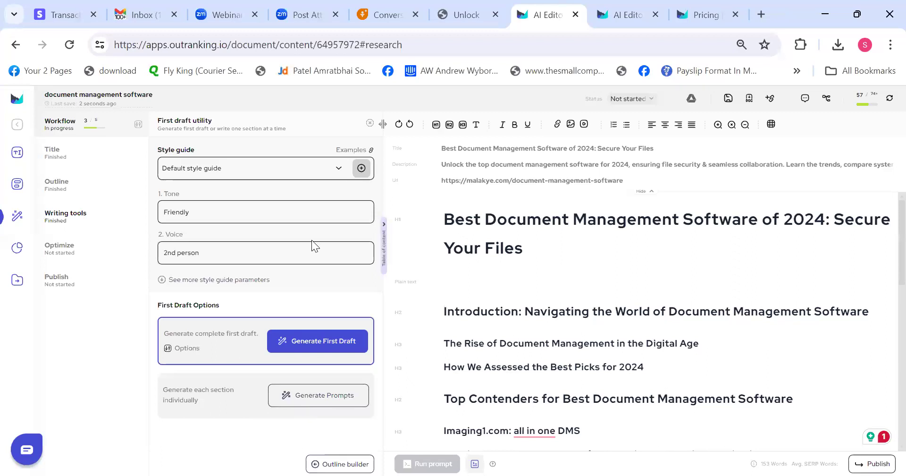
pyautogui.moveTo(443, 305); pyautogui.dragTo(574, 236)
pyautogui.click(575, 236)
# Switch to the "miami nightlife" document and examine the writing prompt of the "From Rooftop Views to Cabaret Shows" section
pyautogui.click(618, 11)
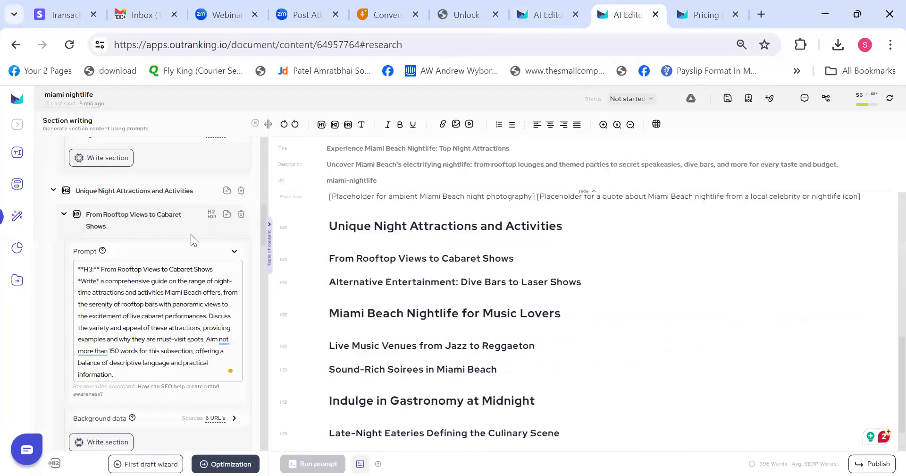
pyautogui.moveTo(263, 216)
pyautogui.mouseDown()
pyautogui.moveTo(263, 136)
pyautogui.moveTo(263, 211)
pyautogui.mouseUp()
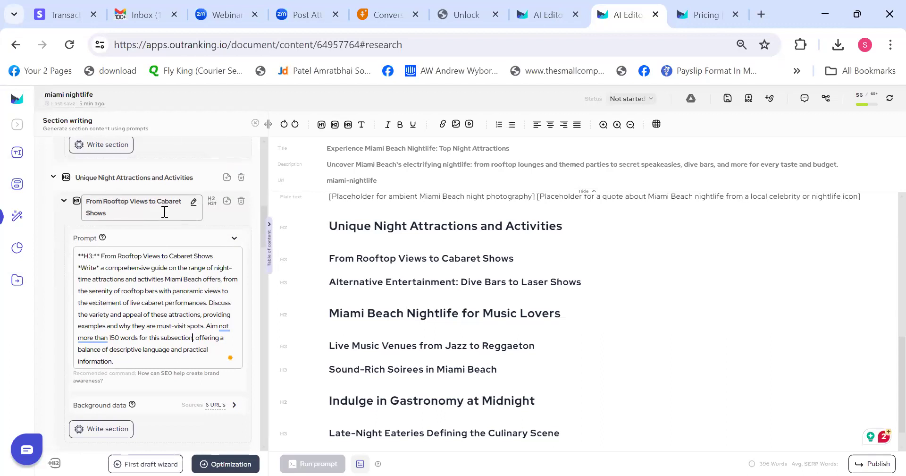
pyautogui.moveTo(100, 268); pyautogui.dragTo(172, 353)
pyautogui.click(195, 329)
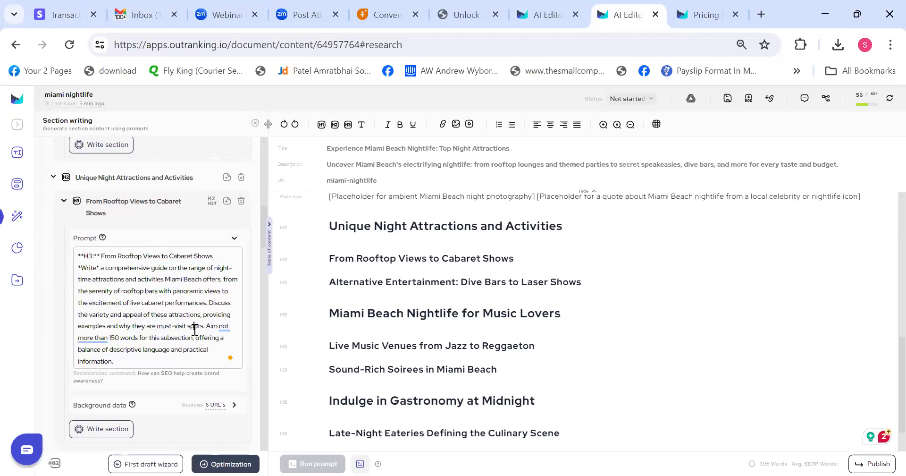
pyautogui.moveTo(262, 206)
pyautogui.mouseDown()
pyautogui.moveTo(267, 320)
pyautogui.moveTo(265, 197)
pyautogui.moveTo(265, 206)
pyautogui.mouseUp()
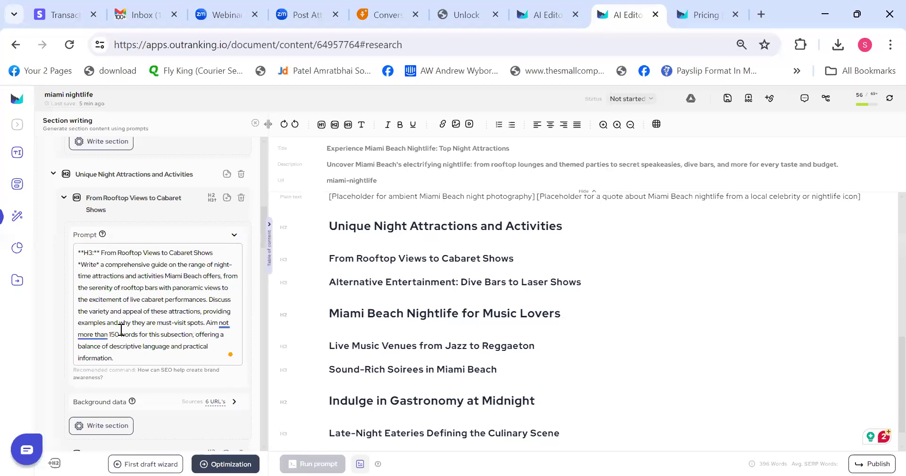
pyautogui.moveTo(101, 334)
pyautogui.click(131, 359)
pyautogui.press('BackSpace')
pyautogui.write('.')
# Expand the background data of "From Rooftop Views to Cabaret Shows", read through to its end and collapse it again
pyautogui.click(96, 407)
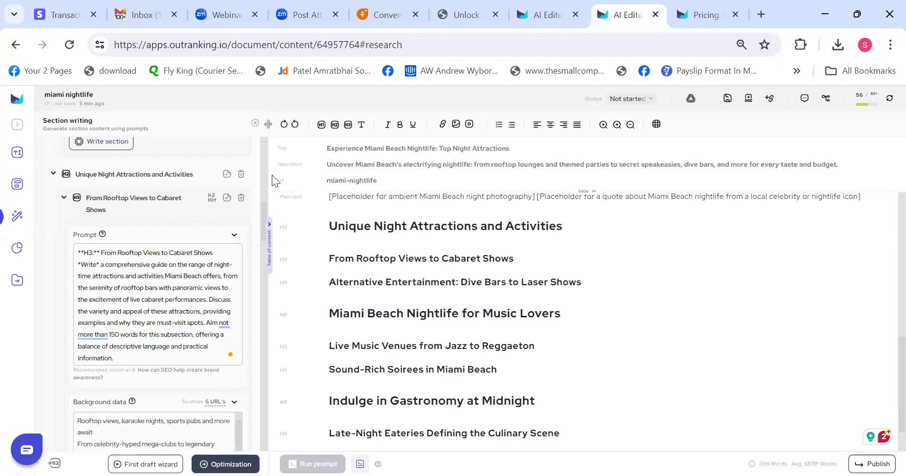
pyautogui.moveTo(262, 205); pyautogui.dragTo(259, 231)
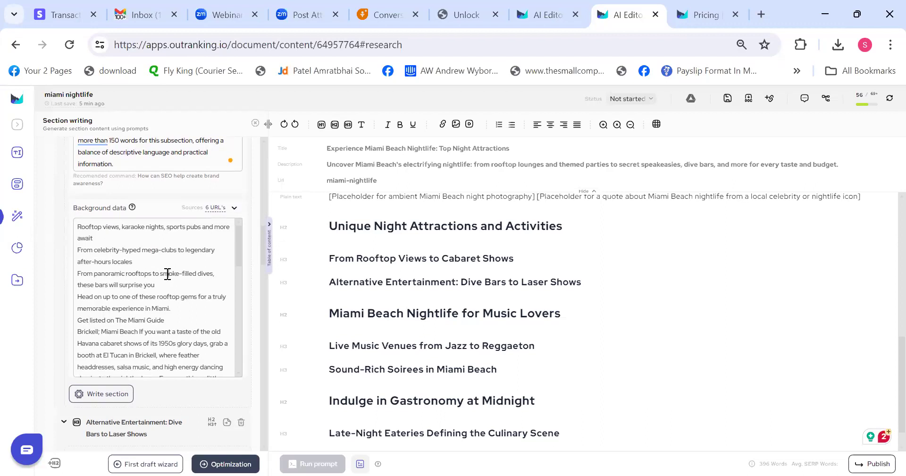
pyautogui.moveTo(205, 339); pyautogui.dragTo(78, 226)
pyautogui.click(191, 262)
pyautogui.moveTo(239, 243); pyautogui.dragTo(238, 366)
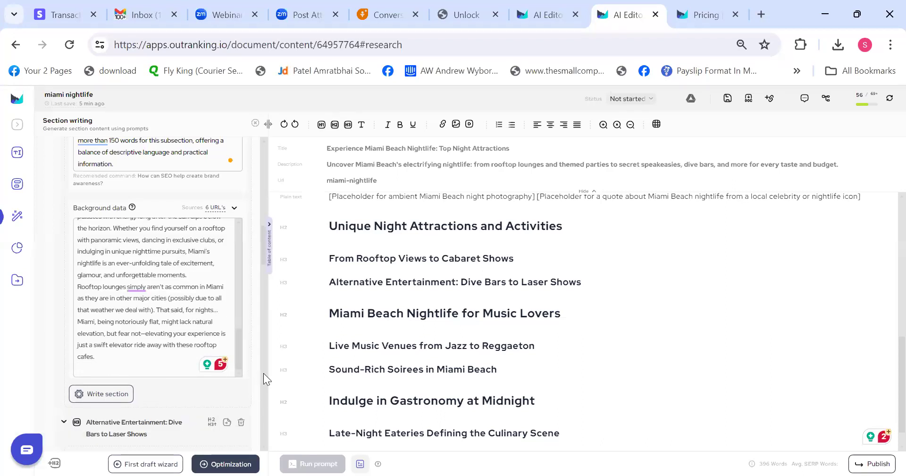
pyautogui.click(102, 359)
pyautogui.moveTo(261, 243); pyautogui.dragTo(260, 236)
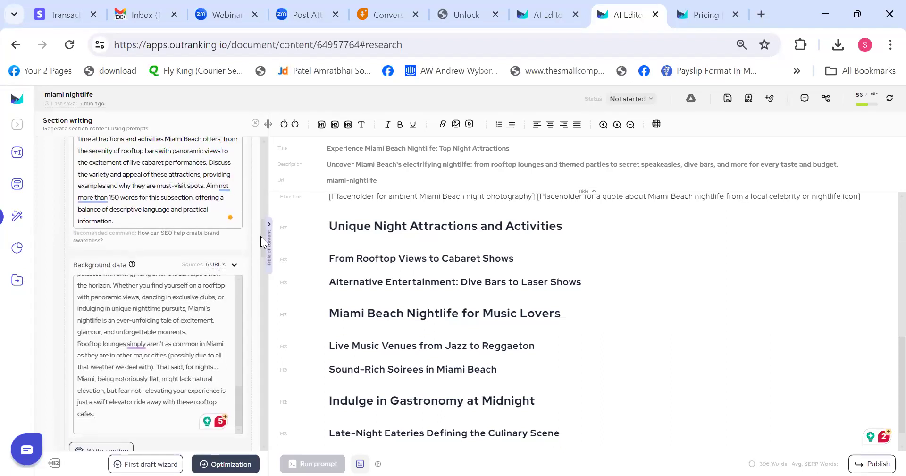
pyautogui.moveTo(260, 236)
pyautogui.mouseDown()
pyautogui.moveTo(261, 218)
pyautogui.moveTo(260, 231)
pyautogui.mouseUp()
pyautogui.click(104, 307)
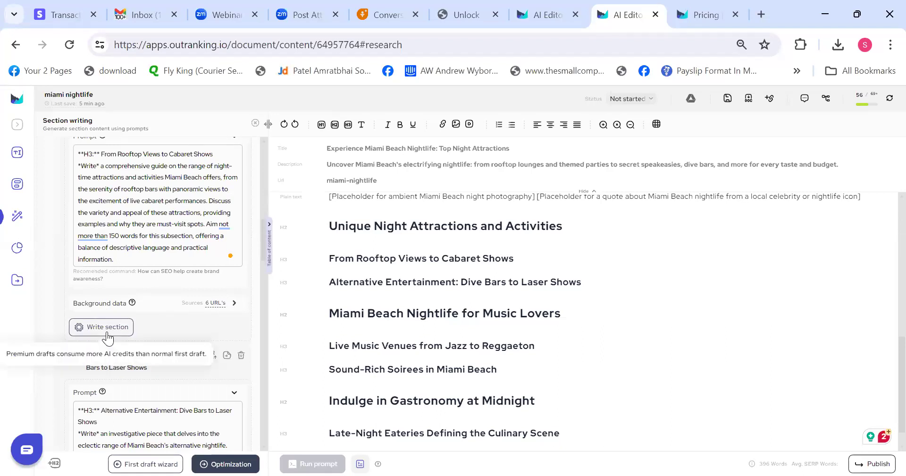
# Generate the "From Rooftop Views to Cabaret Shows" section from its prompt and background data
pyautogui.click(107, 332)
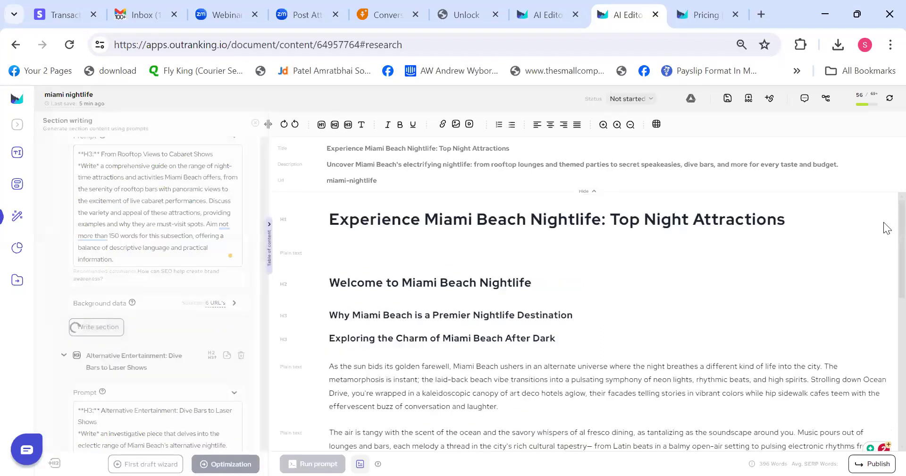
pyautogui.scroll(-3, 884, 267)
pyautogui.scroll(-4, 883, 331)
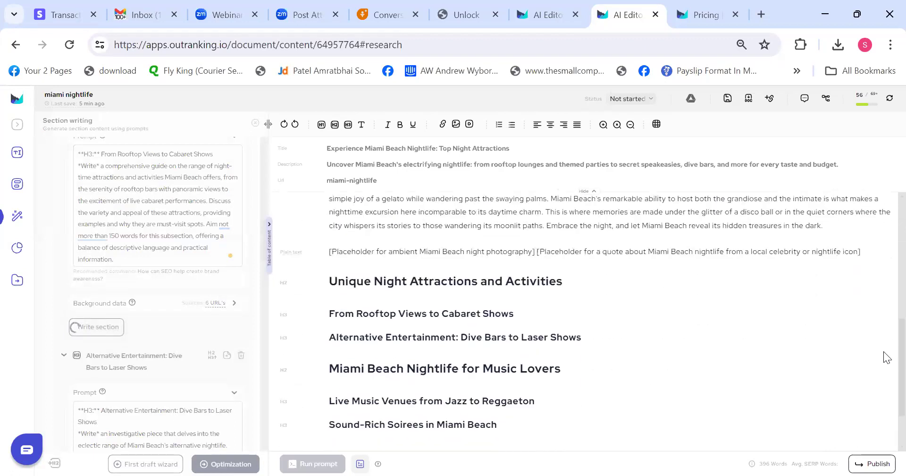
pyautogui.scroll(-2, 884, 368)
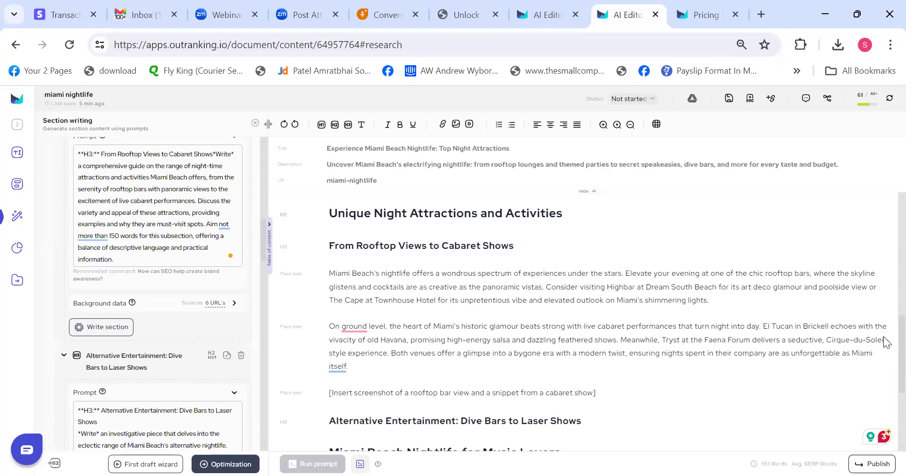
# Review the generated rooftop and cabaret paragraphs and select the screenshot placeholder line beneath them
pyautogui.moveTo(329, 272); pyautogui.dragTo(560, 374)
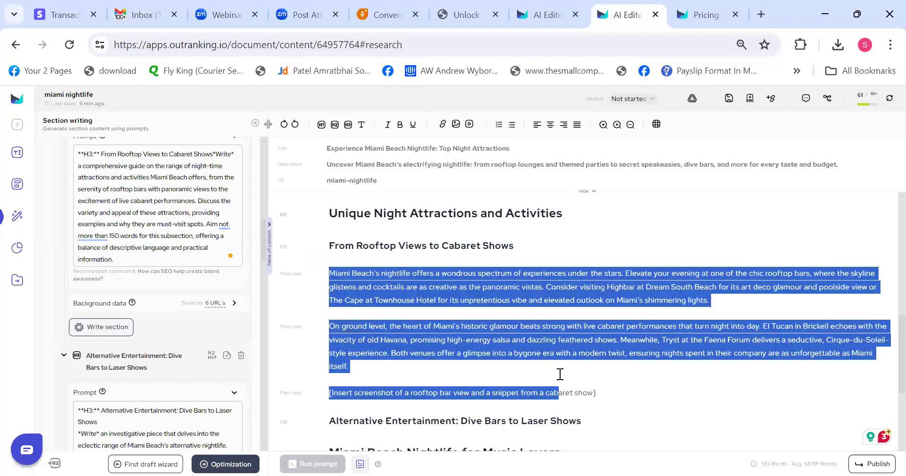
pyautogui.click(471, 326)
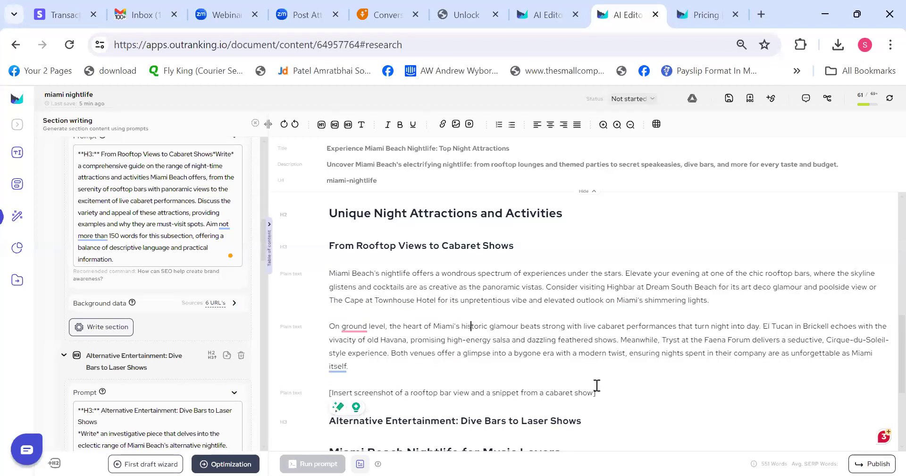
pyautogui.moveTo(607, 397); pyautogui.dragTo(320, 395)
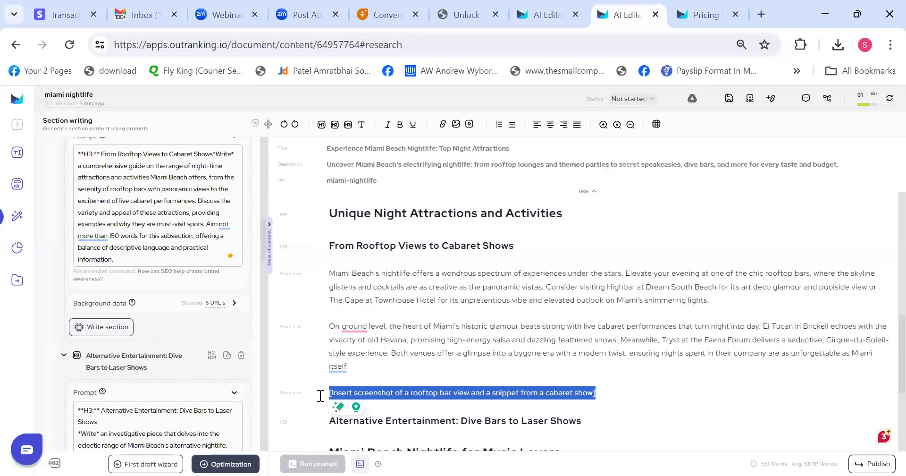
# Return the "miami nightlife" document to its first draft utility and switch to the "document management software" document
pyautogui.click(451, 353)
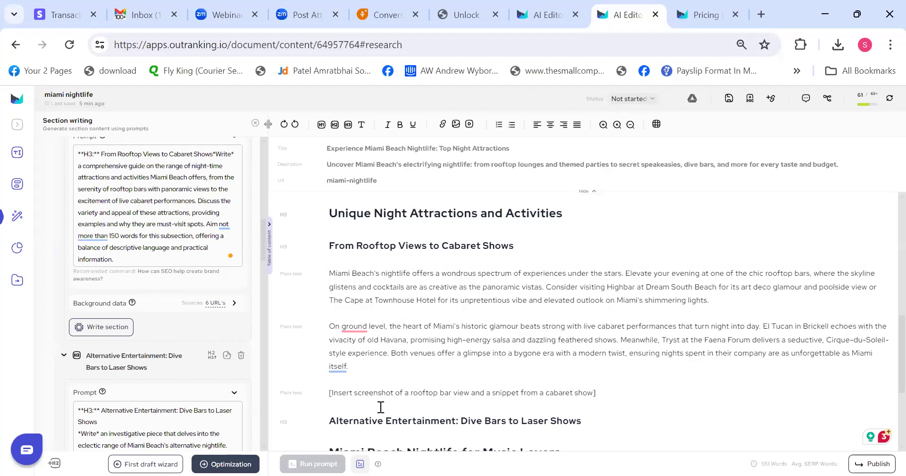
pyautogui.moveTo(319, 393); pyautogui.dragTo(621, 383)
pyautogui.click(622, 383)
pyautogui.moveTo(260, 251); pyautogui.dragTo(256, 141)
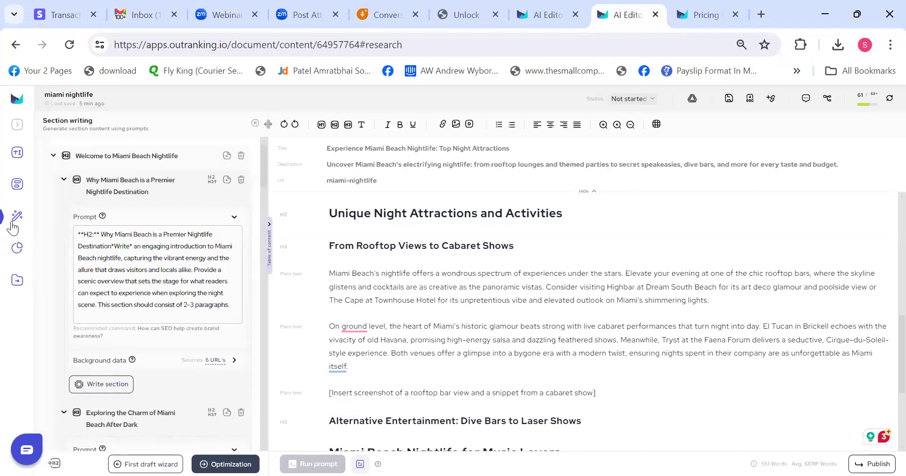
pyautogui.click(150, 464)
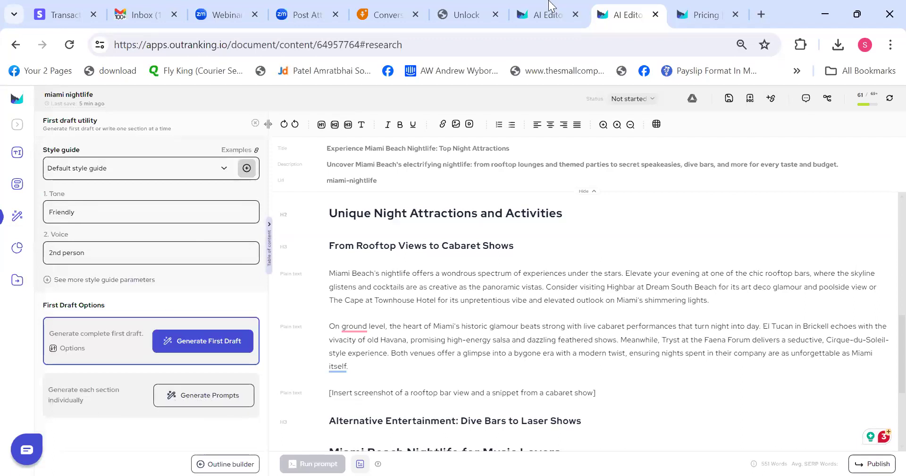
pyautogui.click(538, 16)
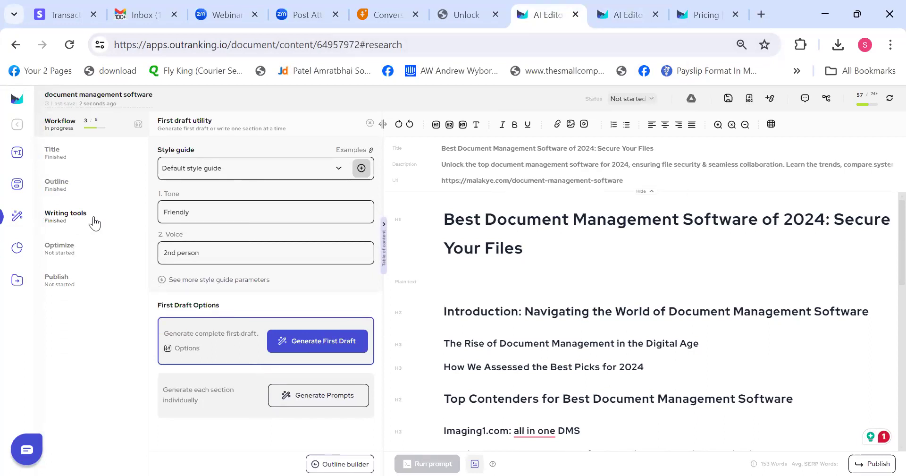
# Switch to the "Unlock E.E.A.T Success with Outranking.io" PDF and review its slides up to the E-E-A-T guidelines slide on page 4
pyautogui.click(481, 7)
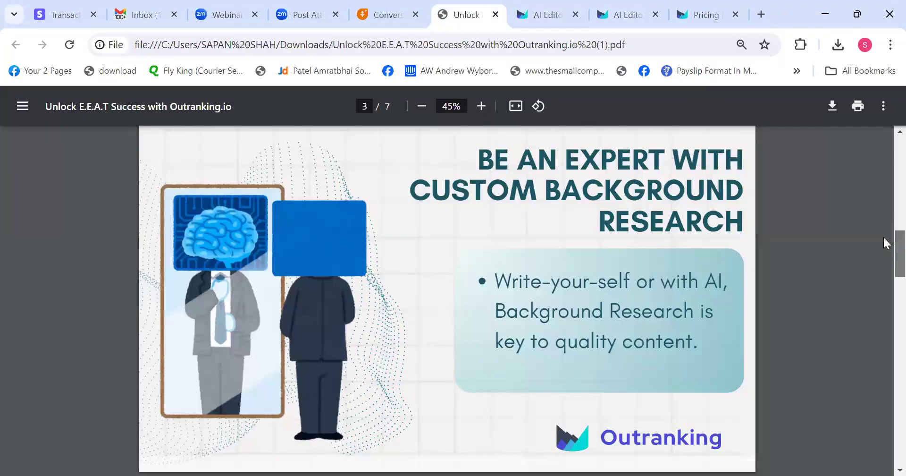
pyautogui.scroll(8, 884, 237)
pyautogui.scroll(-3, 884, 222)
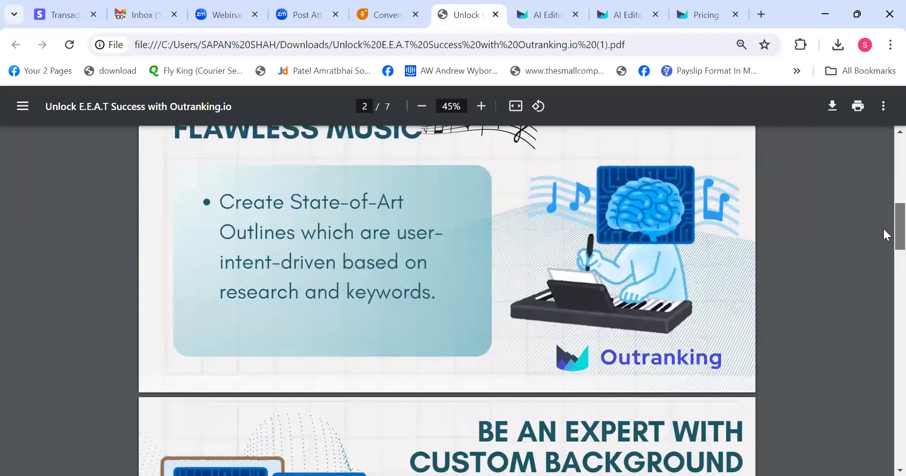
pyautogui.scroll(-8, 886, 234)
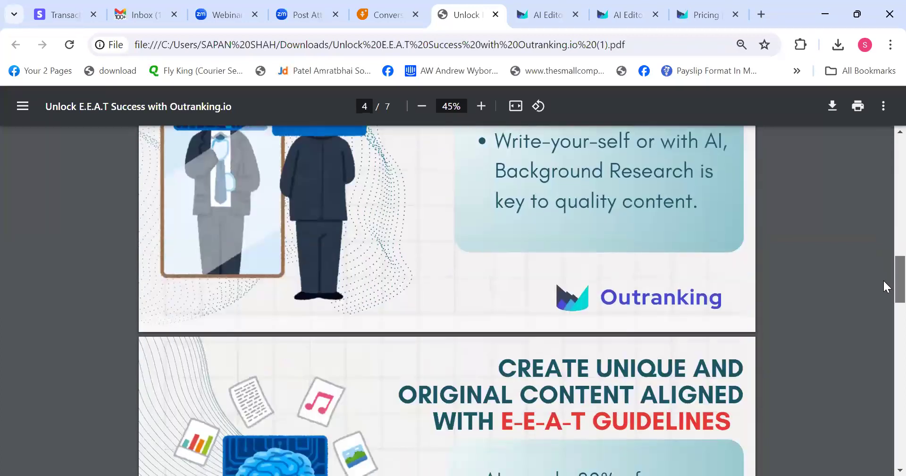
pyautogui.scroll(-4, 884, 283)
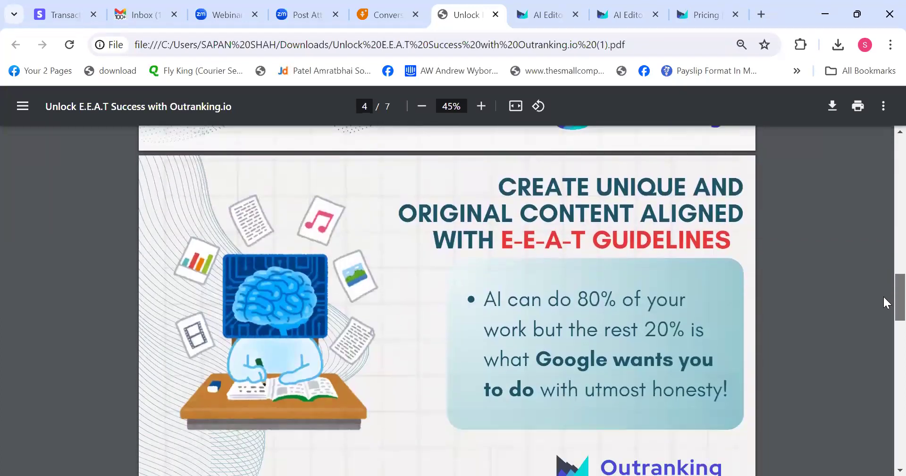
pyautogui.moveTo(884, 297); pyautogui.dragTo(884, 298)
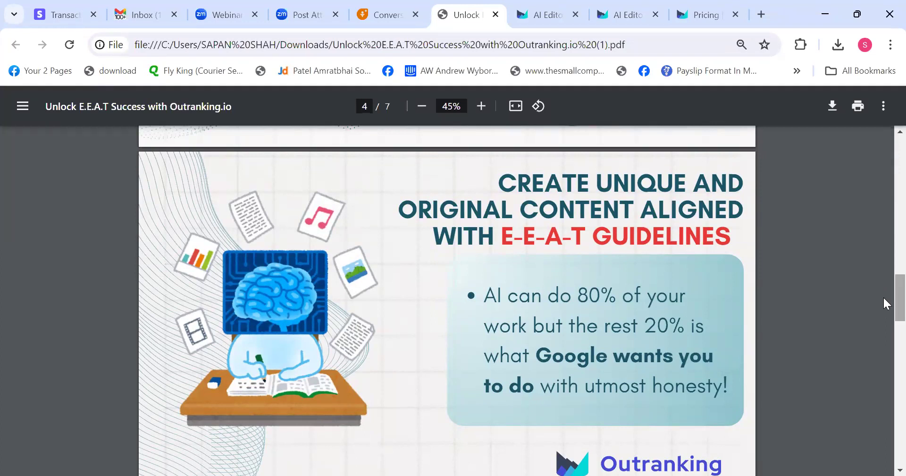
# Return to the "document management software" document, examine the default guidelines of a new style guide and close it without saving
pyautogui.click(535, 5)
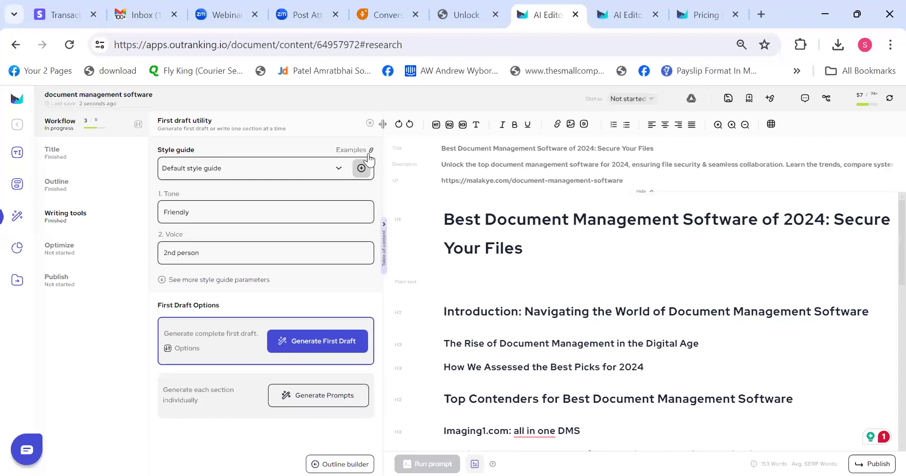
pyautogui.click(362, 169)
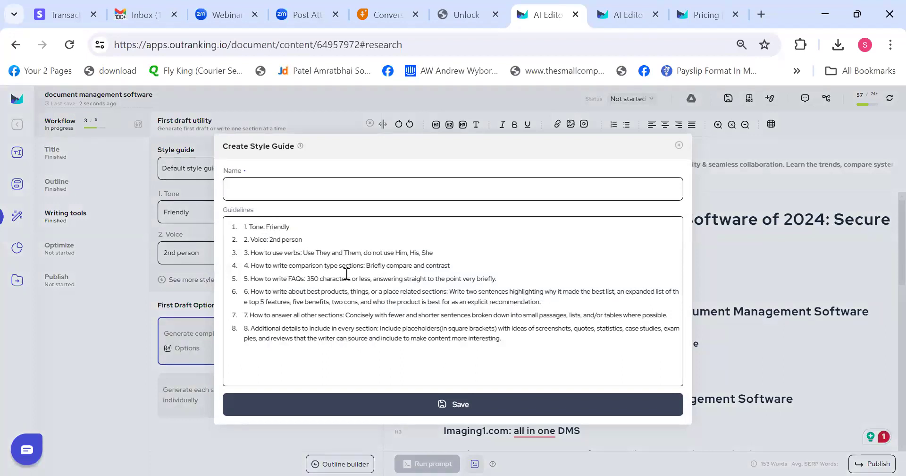
pyautogui.click(343, 302)
pyautogui.click(679, 145)
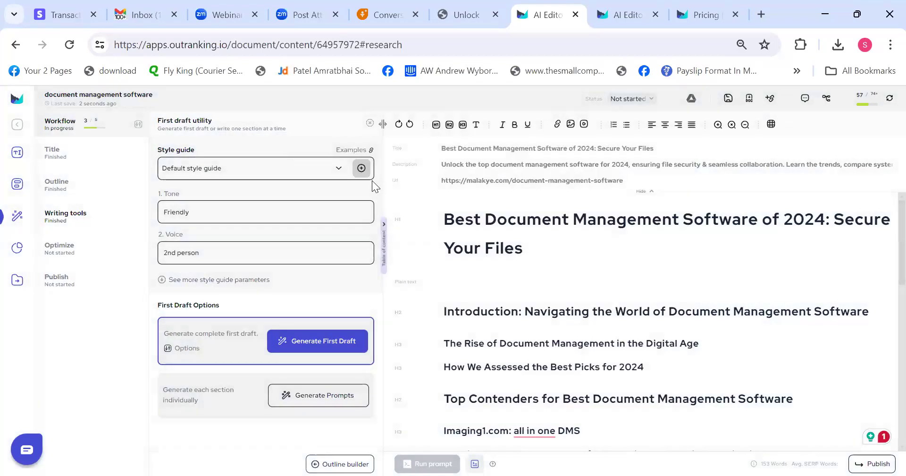
# Expand all the style guide parameters and set the tone to "Friendly and witty"
pyautogui.click(188, 279)
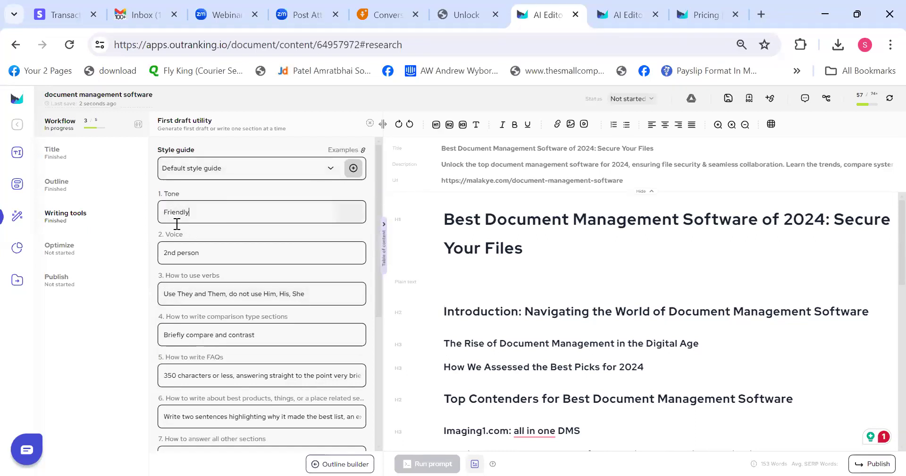
pyautogui.moveTo(157, 194); pyautogui.dragTo(239, 346)
pyautogui.click(234, 205)
pyautogui.write('adn witty')
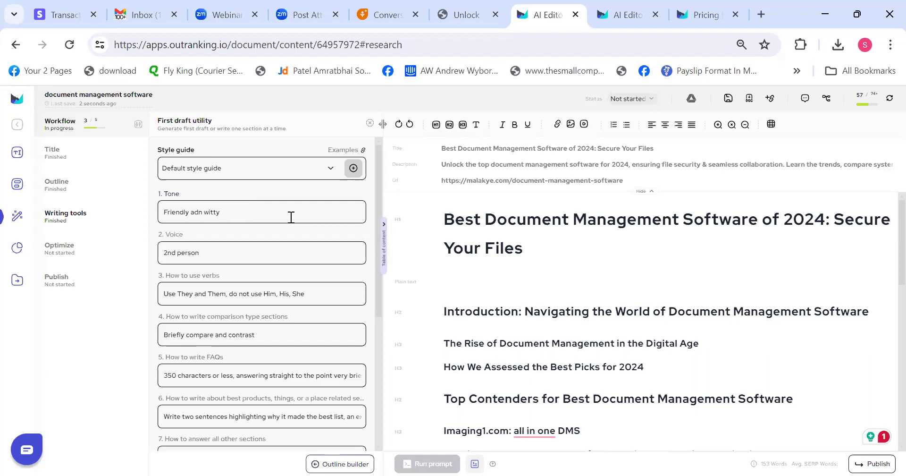
pyautogui.click(202, 214)
pyautogui.press('BackSpace')
pyautogui.press('BackSpace')
pyautogui.write('nd')
# Change the character limit in the style guide's FAQ instruction to 200 characters or less
pyautogui.scroll(-2, 375, 186)
pyautogui.moveTo(374, 205); pyautogui.dragTo(284, 207)
pyautogui.moveTo(376, 226); pyautogui.dragTo(371, 331)
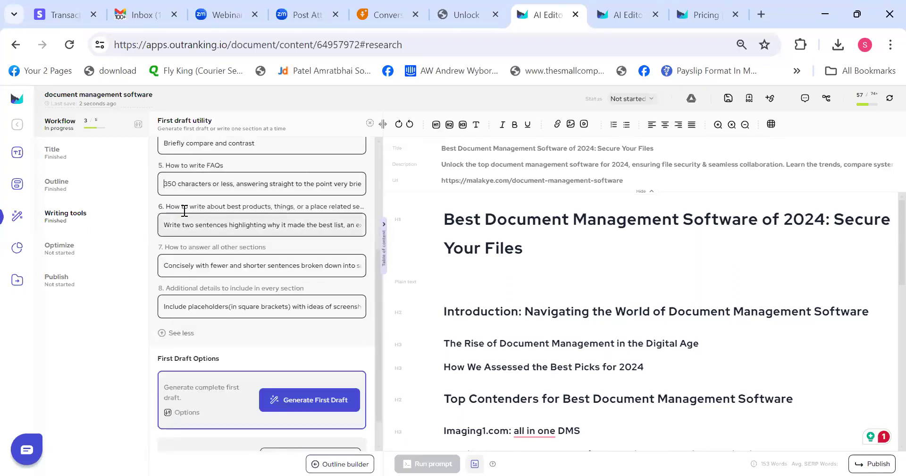
pyautogui.click(177, 193)
pyautogui.press('BackSpace')
pyautogui.press('BackSpace')
pyautogui.press('BackSpace')
pyautogui.press('BackSpace')
pyautogui.write('200')
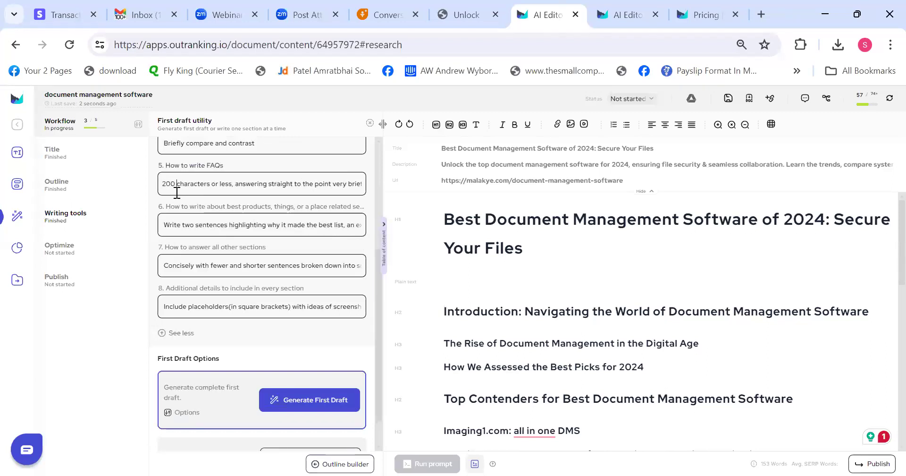
# Examine the style guide's instruction for answering all other sections, highlighting "Concisely with fewer and shorter sentences"
pyautogui.click(164, 266)
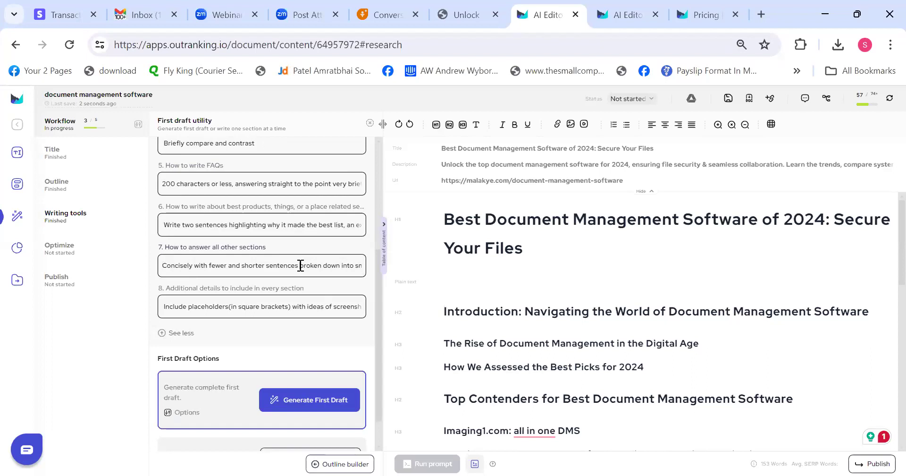
pyautogui.moveTo(300, 265); pyautogui.dragTo(91, 274)
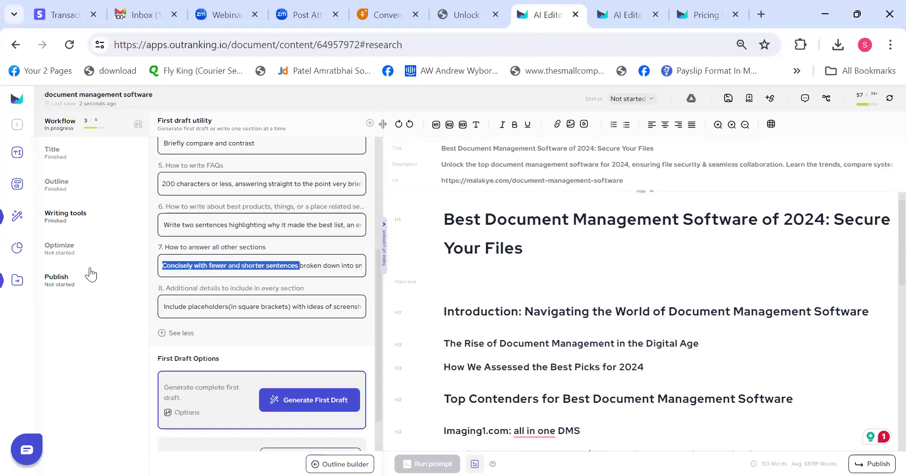
pyautogui.click(263, 262)
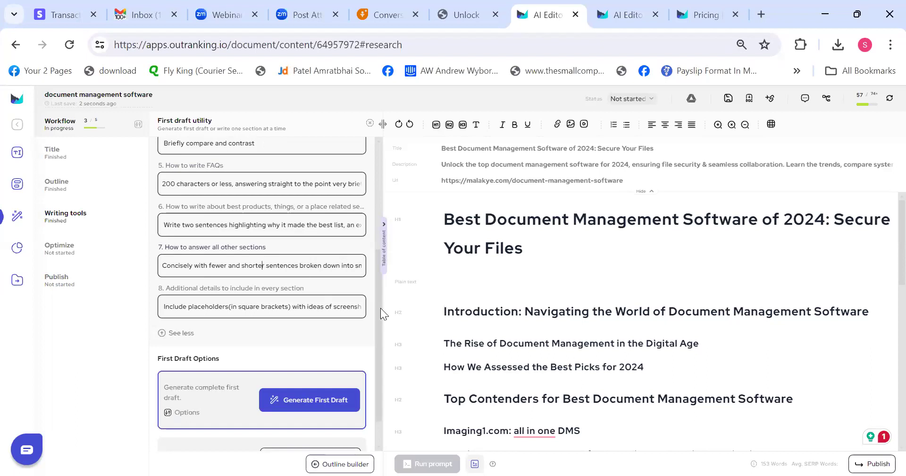
pyautogui.moveTo(381, 306); pyautogui.dragTo(375, 345)
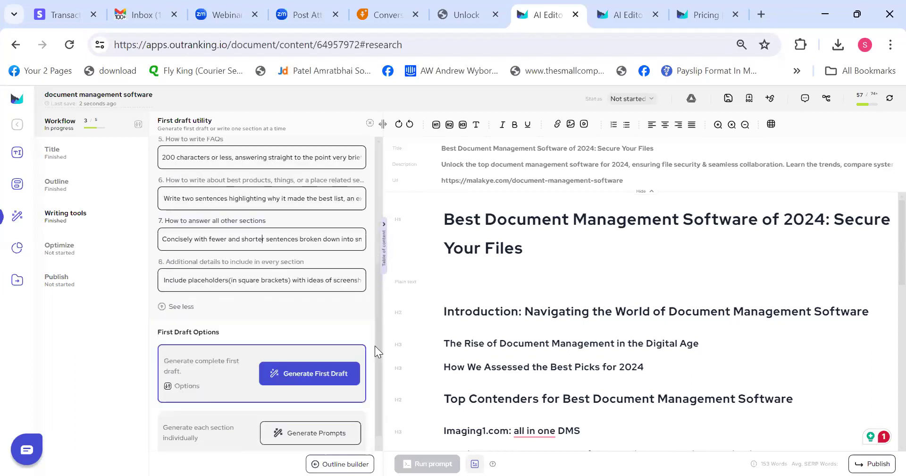
# Check the optimized first draft and originality suggestions options, and generate the complete first draft
pyautogui.click(180, 373)
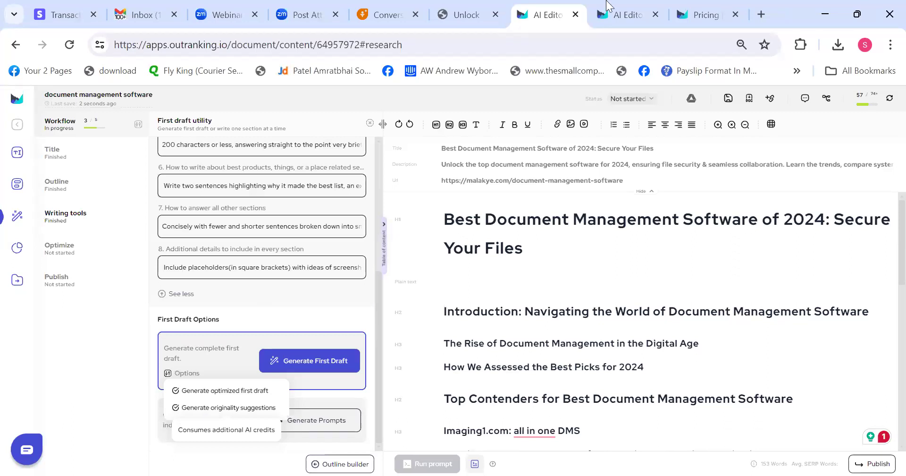
pyautogui.click(464, 7)
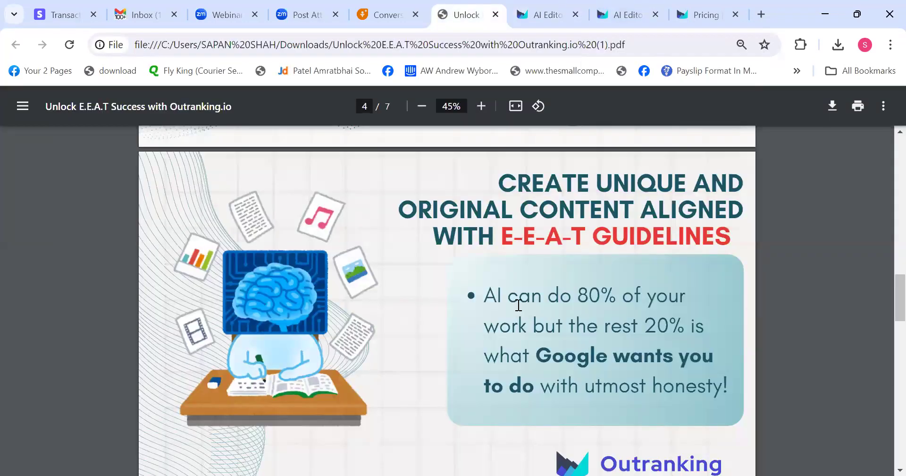
pyautogui.click(557, 14)
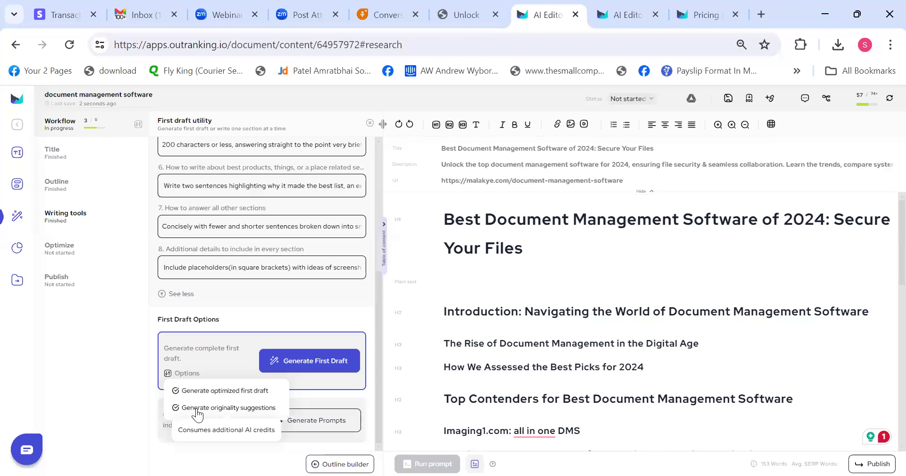
pyautogui.click(264, 301)
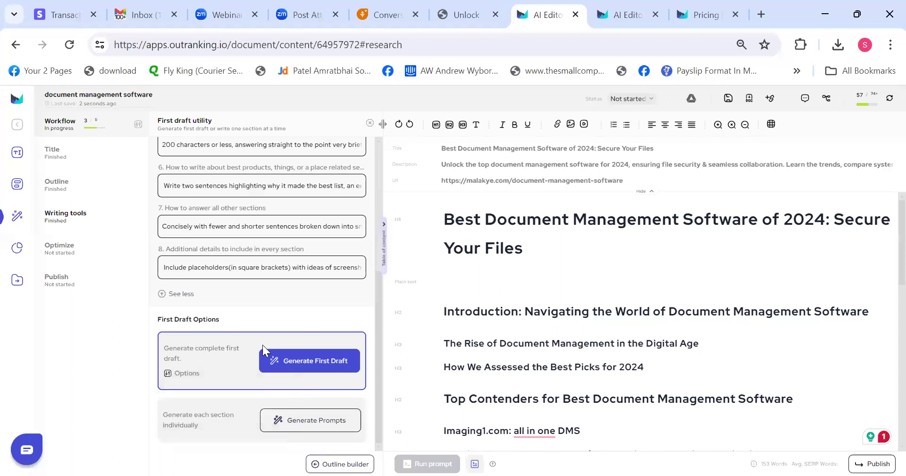
pyautogui.click(324, 362)
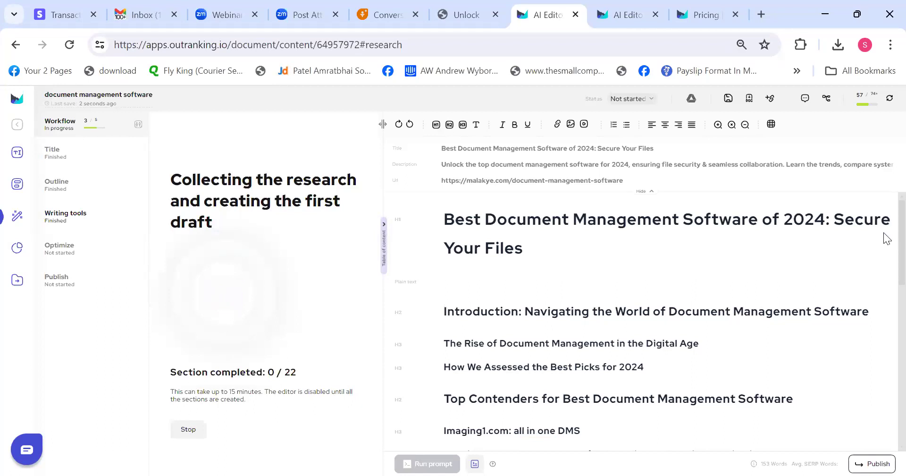
# Review the generated introduction sections, including "How We Assessed the Best Picks for 2024" and its placeholders
pyautogui.scroll(-10, 885, 350)
pyautogui.moveTo(902, 396); pyautogui.dragTo(902, 238)
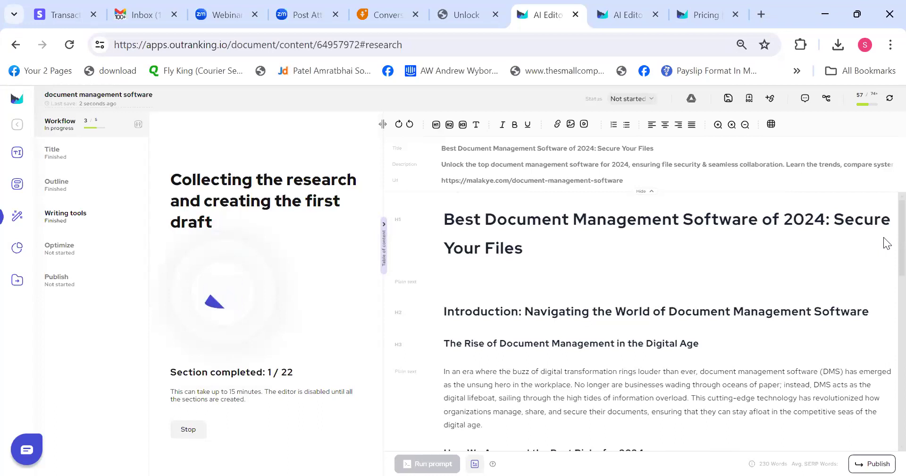
pyautogui.scroll(-2, 884, 240)
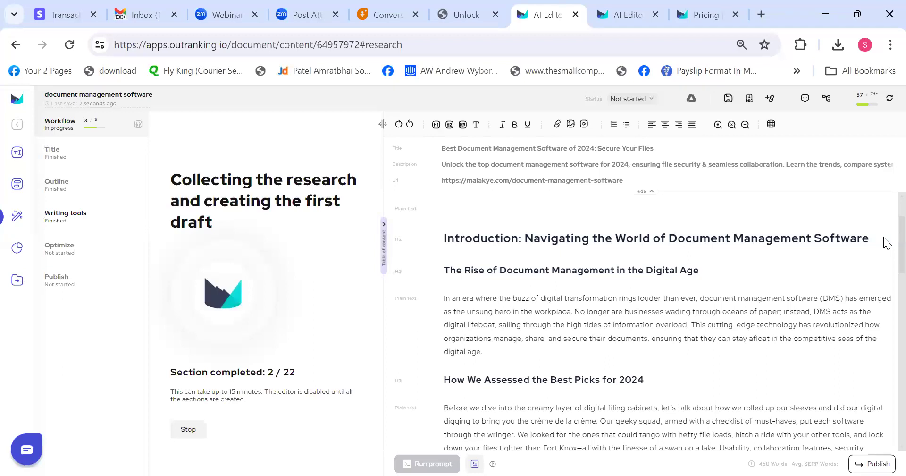
pyautogui.scroll(-3, 886, 243)
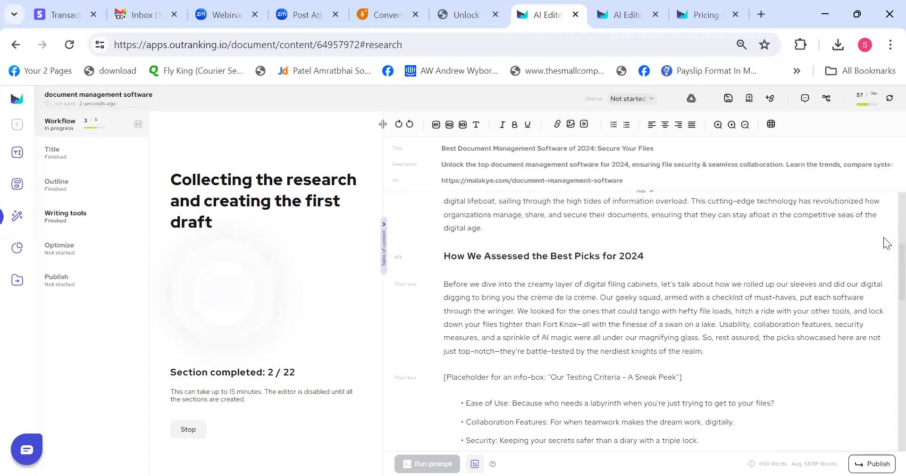
pyautogui.scroll(-1, 887, 244)
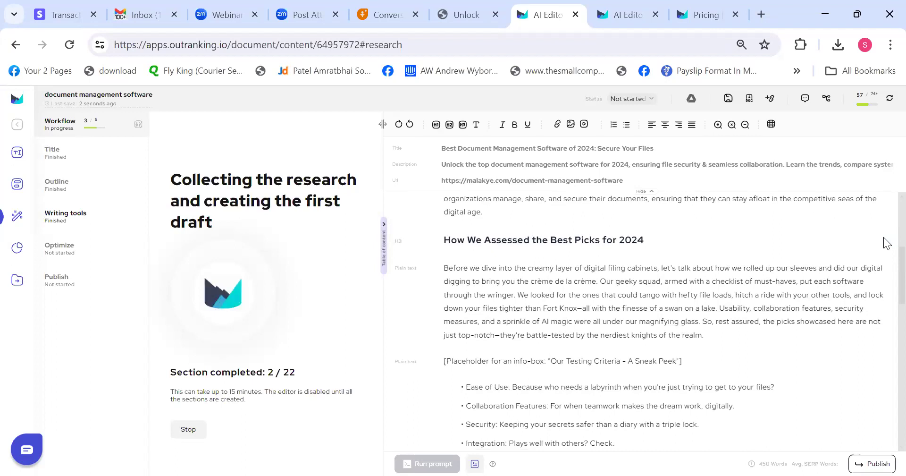
pyautogui.scroll(-2, 887, 244)
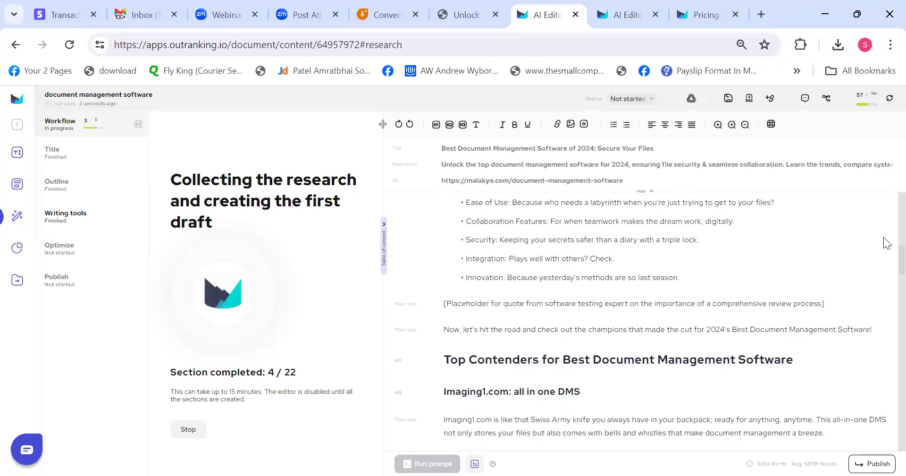
# Read through the generated "Top Contenders" product sections from Imaging1.com to DocuWare Cloud, covering features, benefits, cons and placeholders
pyautogui.scroll(-2, 887, 244)
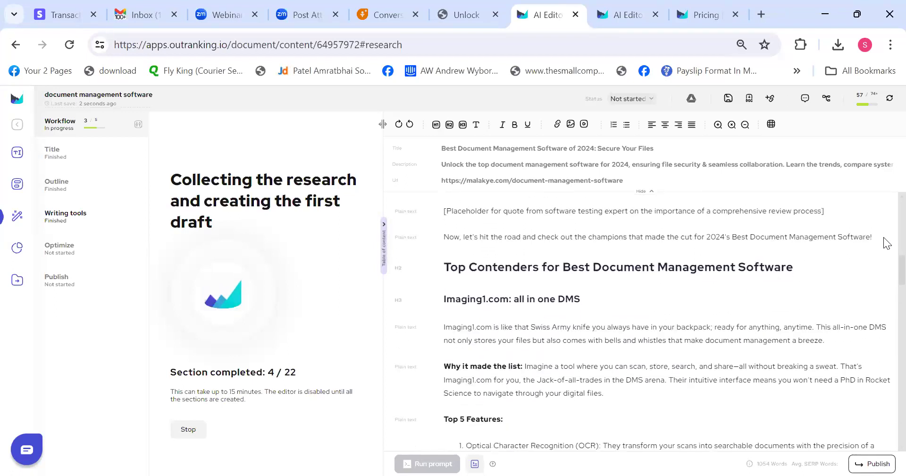
pyautogui.scroll(-2, 886, 243)
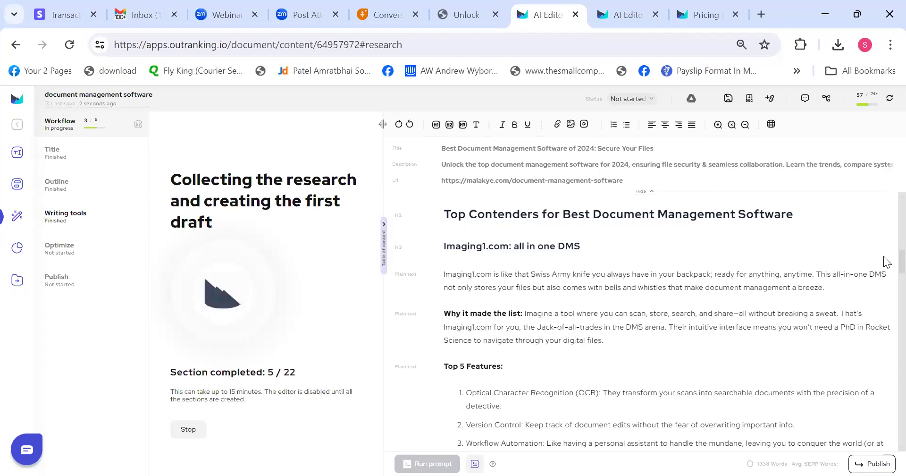
pyautogui.scroll(-3, 886, 264)
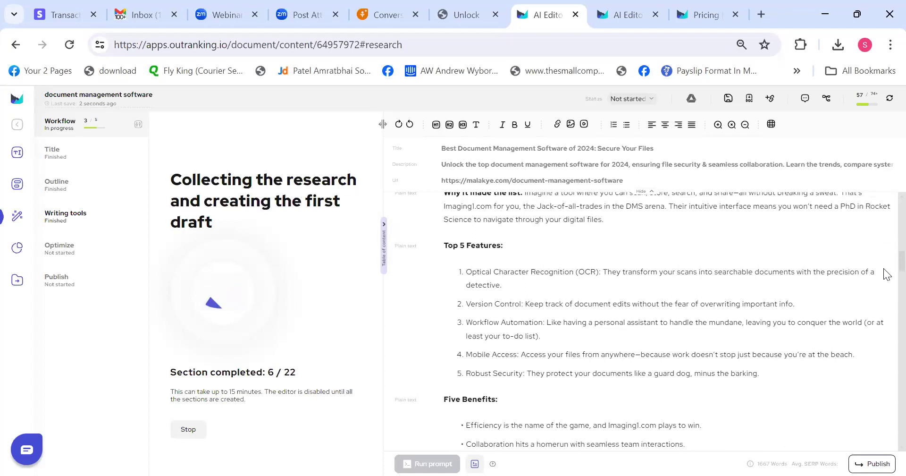
pyautogui.scroll(-1, 884, 270)
pyautogui.scroll(-5, 884, 273)
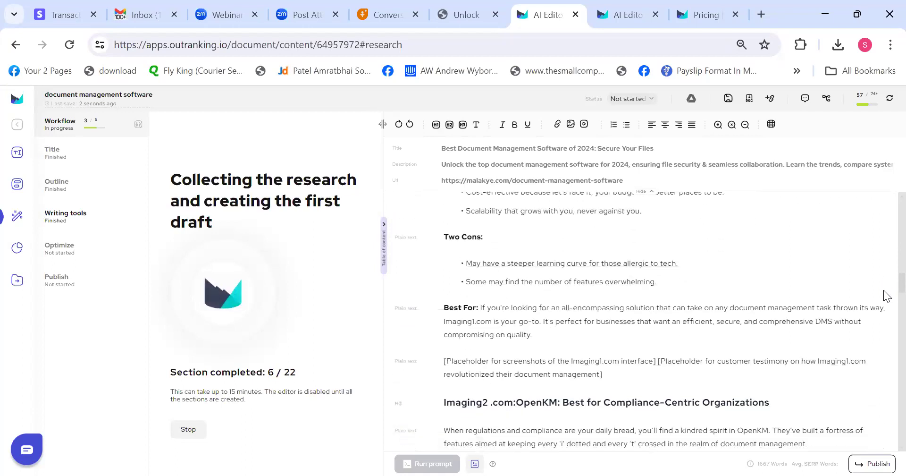
pyautogui.moveTo(884, 289); pyautogui.dragTo(884, 354)
pyautogui.scroll(-4, 883, 353)
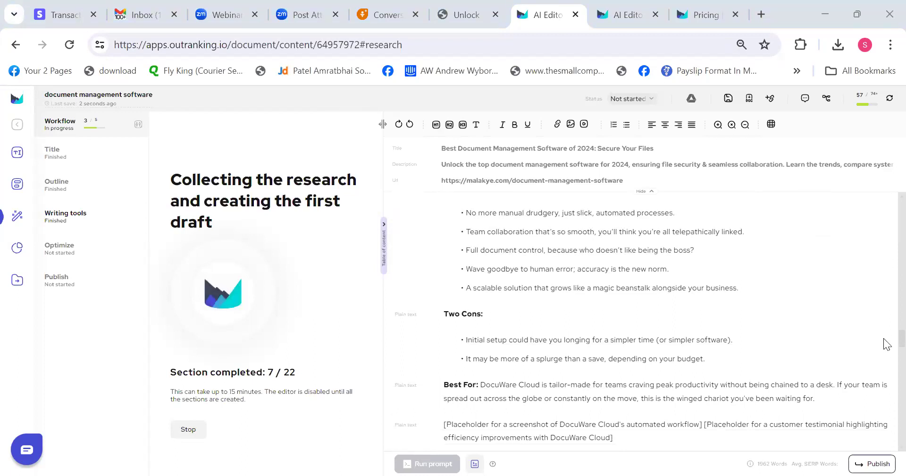
# Read through the generated M-Files, Rubex by eFileCabinet and Templafy sections, covering features, benefits, cons and placeholders
pyautogui.scroll(-6, 883, 349)
pyautogui.scroll(-10, 887, 367)
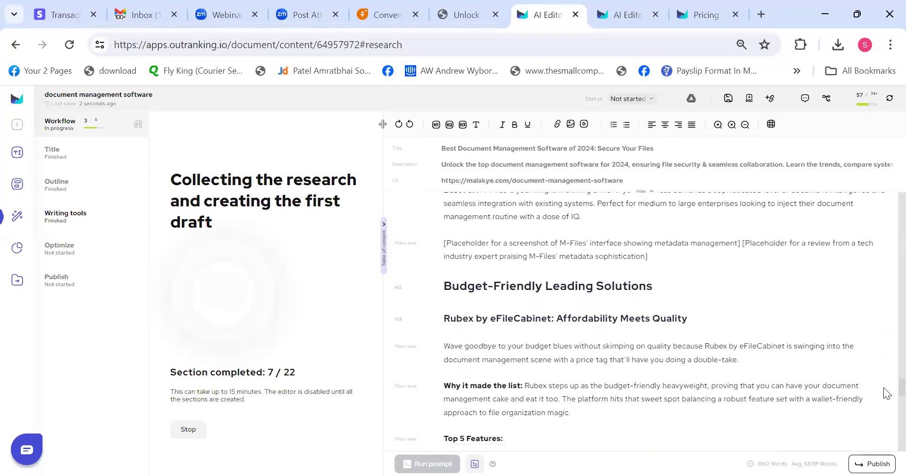
pyautogui.scroll(-1, 884, 387)
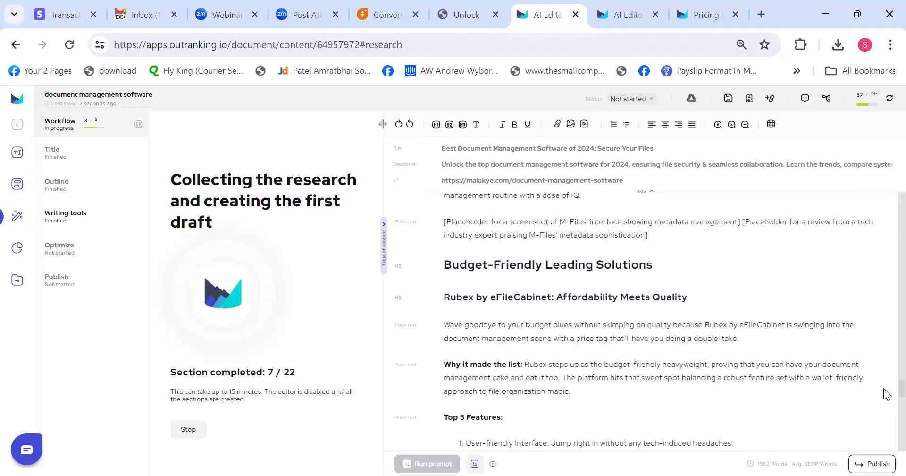
pyautogui.scroll(-1, 887, 394)
pyautogui.scroll(-10, 884, 397)
pyautogui.scroll(-4, 883, 414)
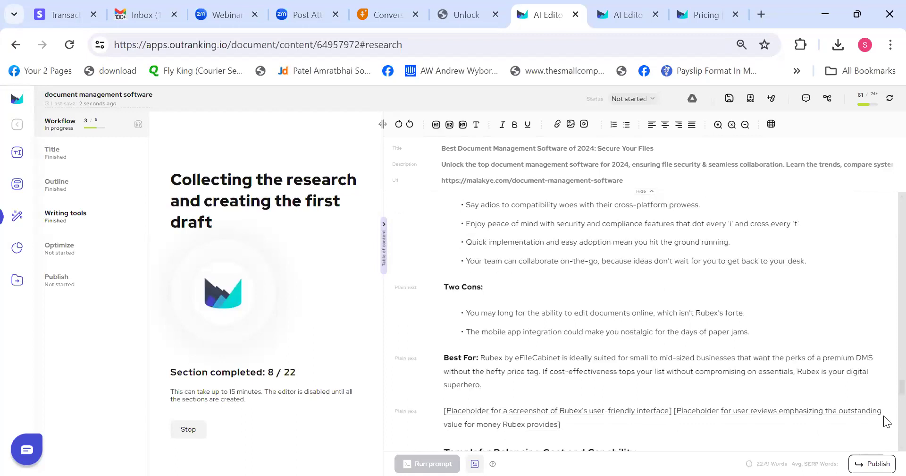
pyautogui.scroll(2, 884, 415)
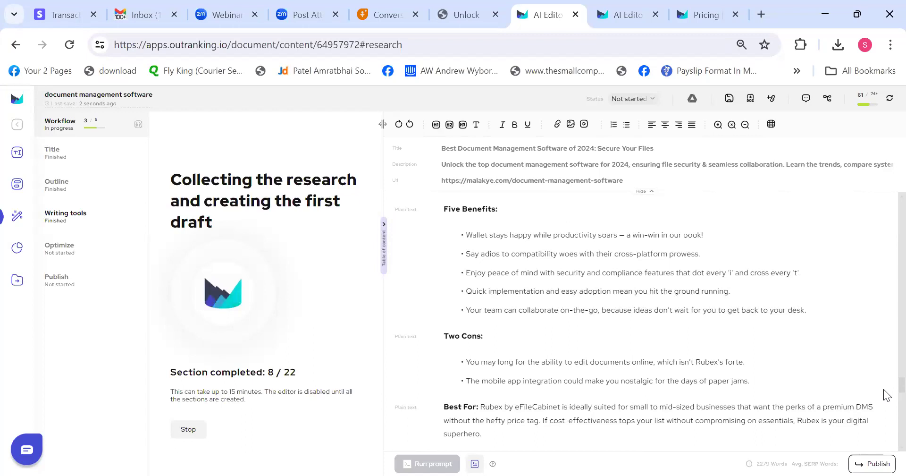
pyautogui.scroll(-3, 888, 393)
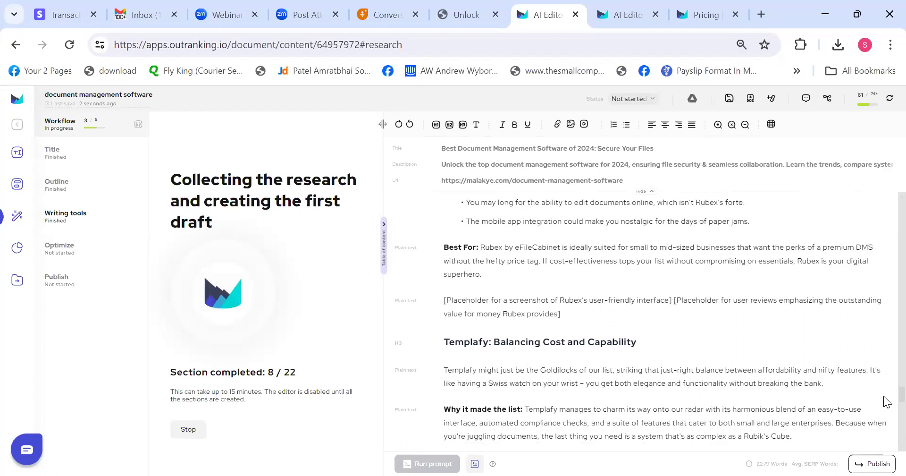
pyautogui.scroll(-10, 888, 402)
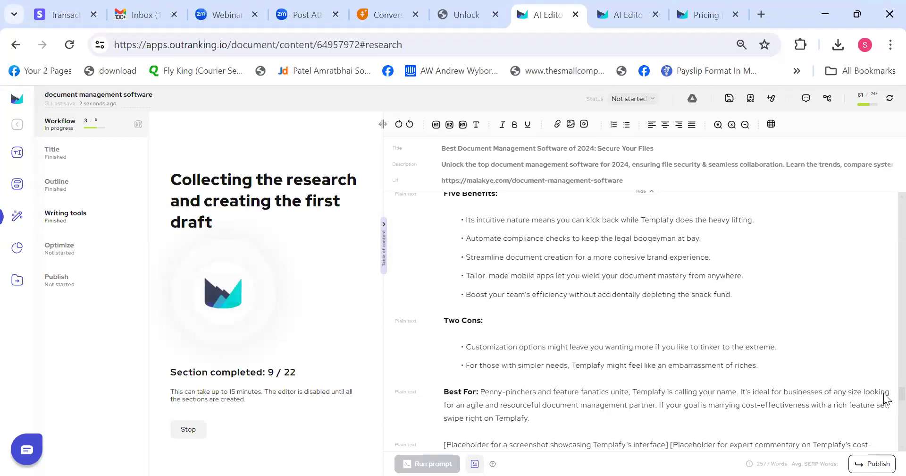
# Review the "Niche Players Redefining Document Management" sections on Clio Manage and VIENNA Advantage, including their placeholders
pyautogui.scroll(-3, 886, 398)
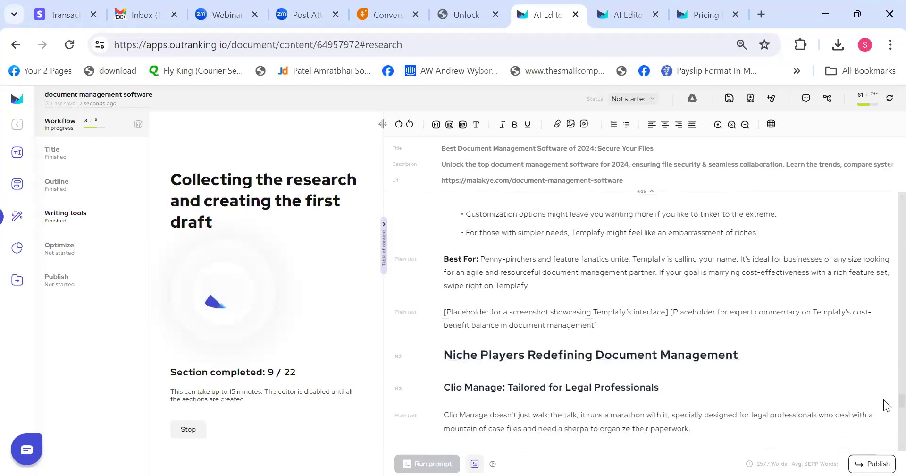
pyautogui.scroll(-5, 886, 405)
pyautogui.scroll(-6, 885, 419)
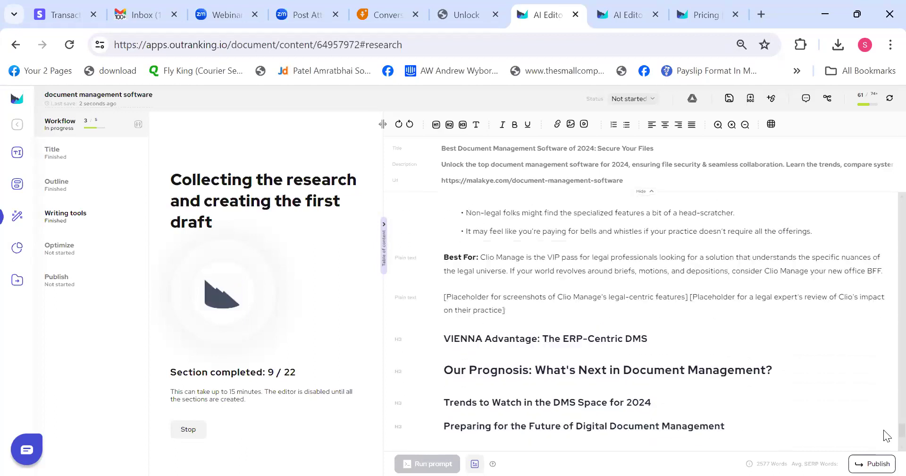
pyautogui.scroll(-1, 885, 434)
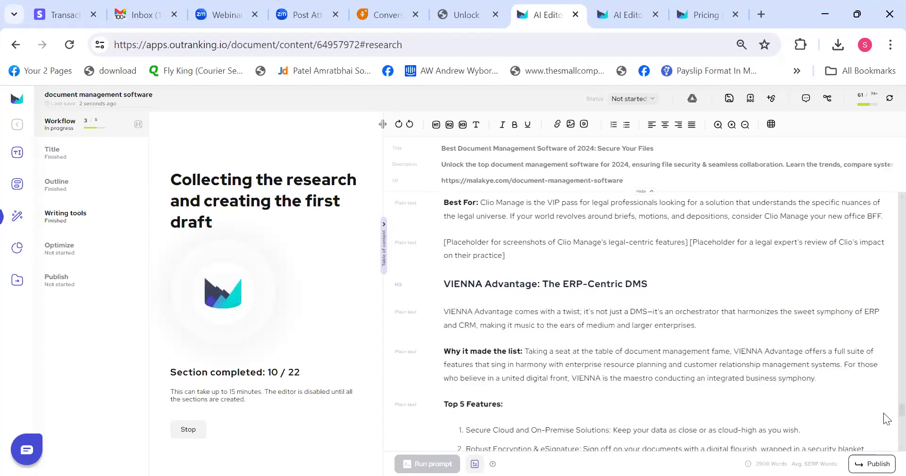
pyautogui.scroll(-10, 886, 424)
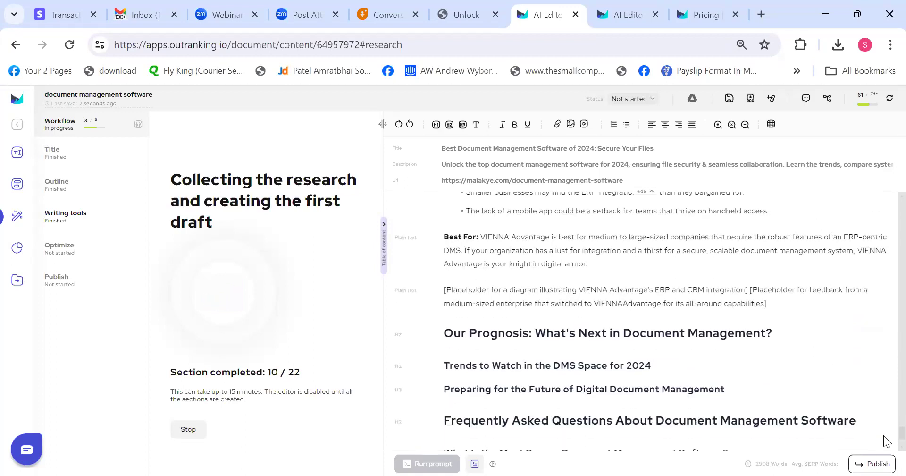
pyautogui.scroll(1, 884, 436)
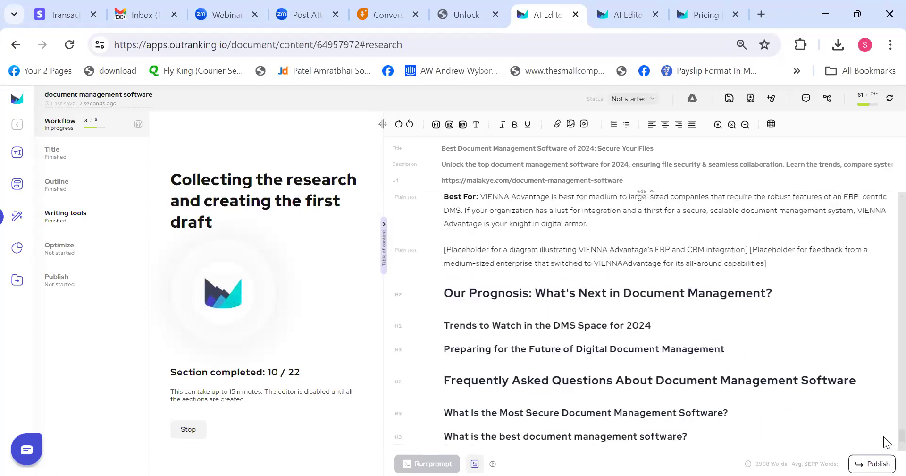
pyautogui.scroll(5, 884, 434)
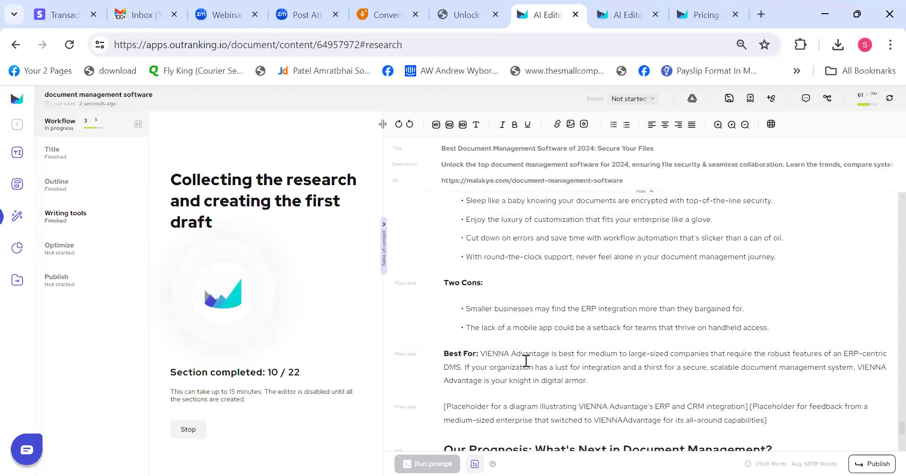
# Switch to the E.E.A.T PDF, highlight the slide title "Create unique and original content aligned with E-E-A-T guidelines", and return to the article editor
pyautogui.click(462, 4)
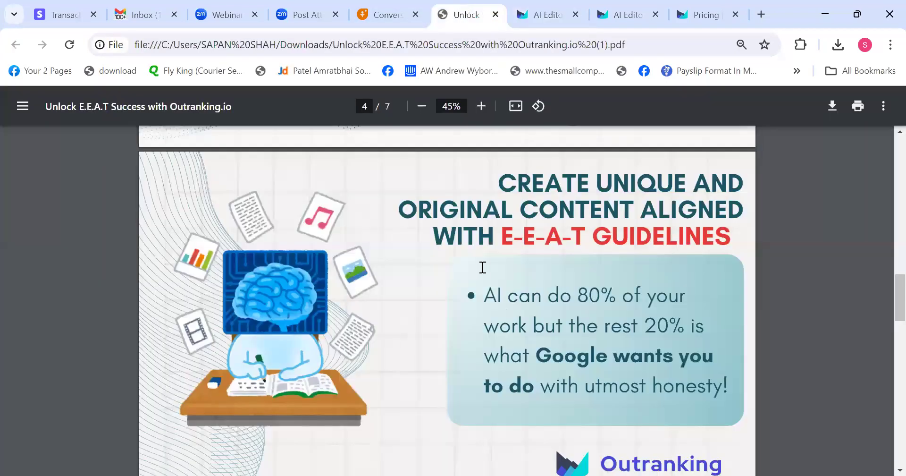
pyautogui.moveTo(499, 184); pyautogui.dragTo(705, 228)
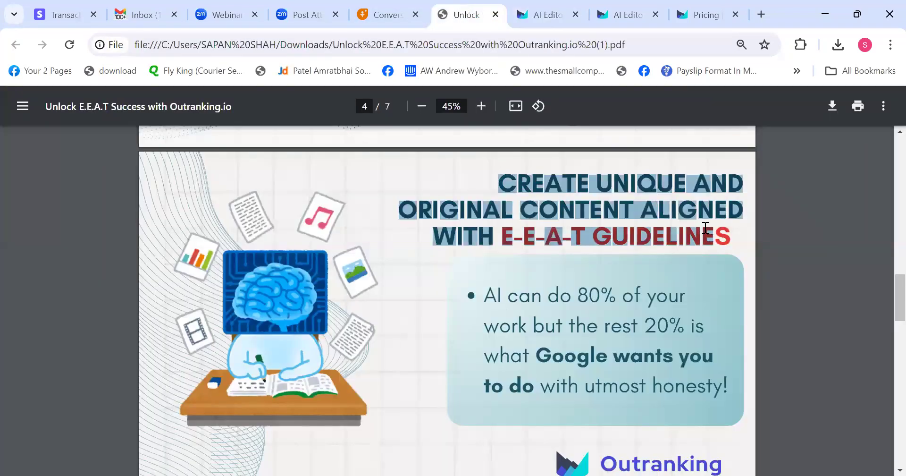
pyautogui.click(442, 172)
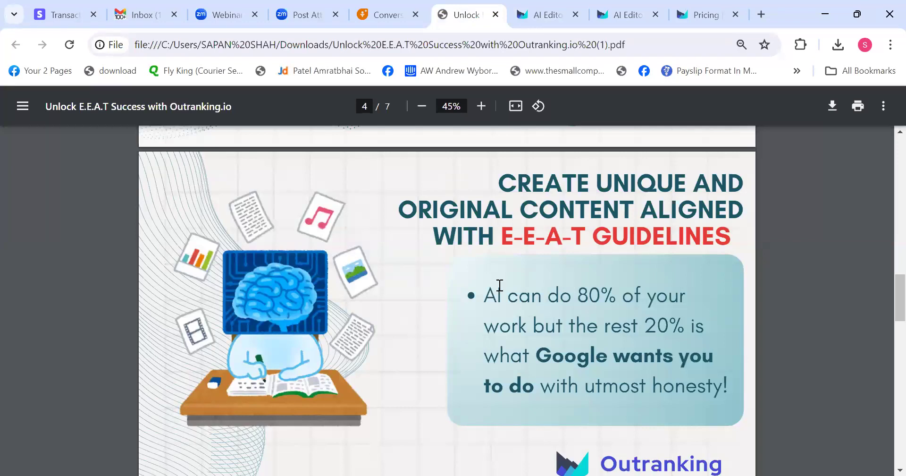
pyautogui.click(525, 7)
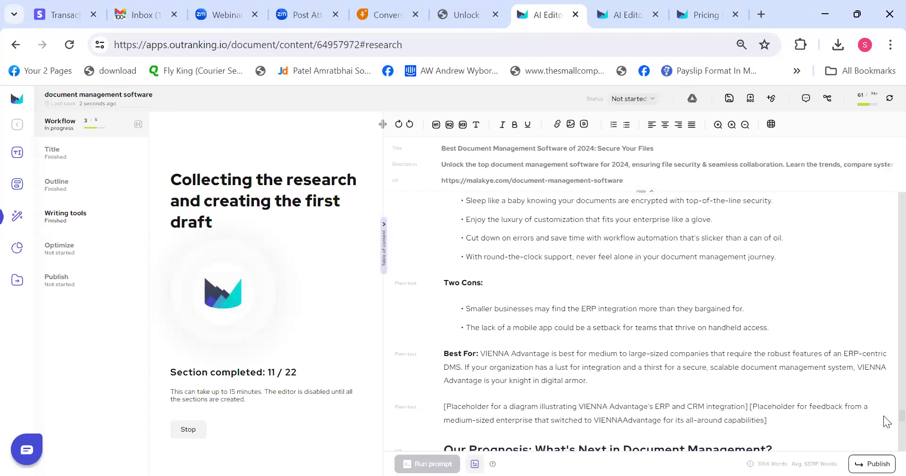
# Review the generated 2024 trends, future preparation and frequently asked questions sections with their placeholders
pyautogui.scroll(-6, 883, 436)
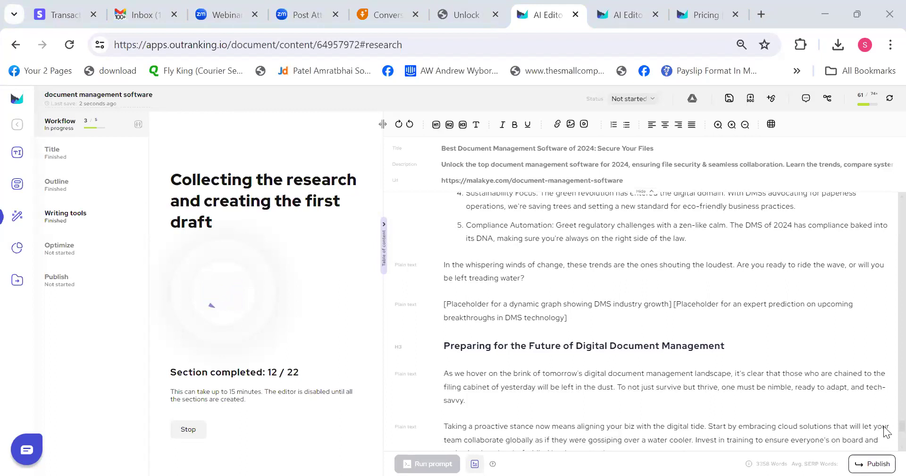
pyautogui.scroll(-5, 886, 444)
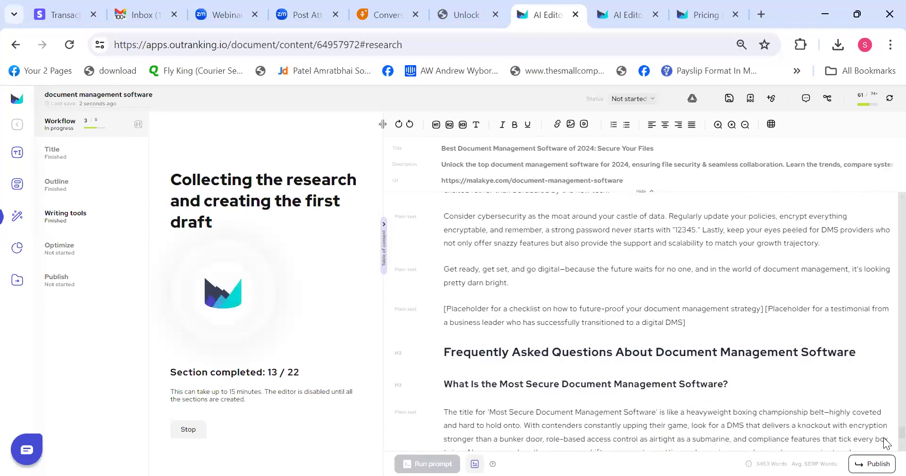
pyautogui.scroll(-3, 886, 446)
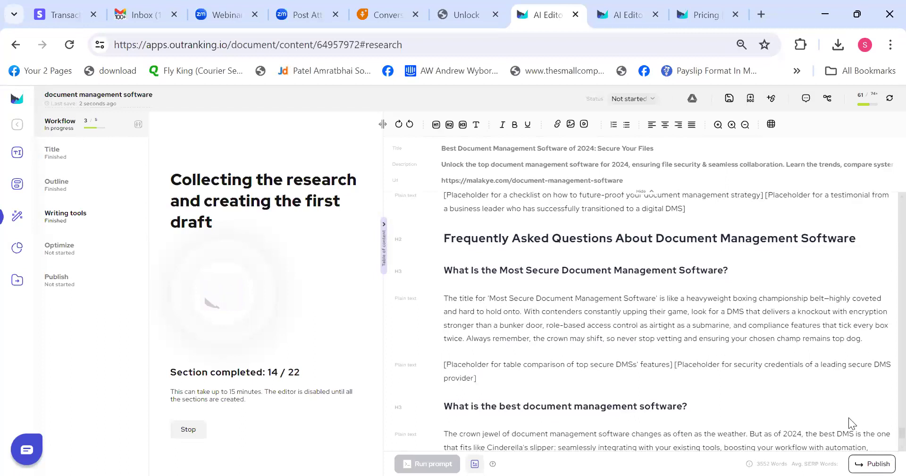
pyautogui.scroll(-2, 886, 447)
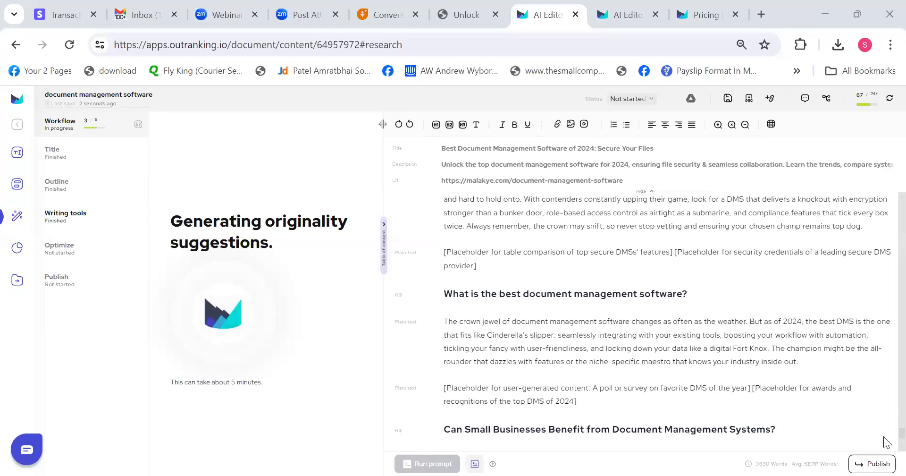
# Look over the completed draft from its beginning, and check the PDF slide on AI doing 80% of the work before returning to the editor
pyautogui.scroll(20, 884, 420)
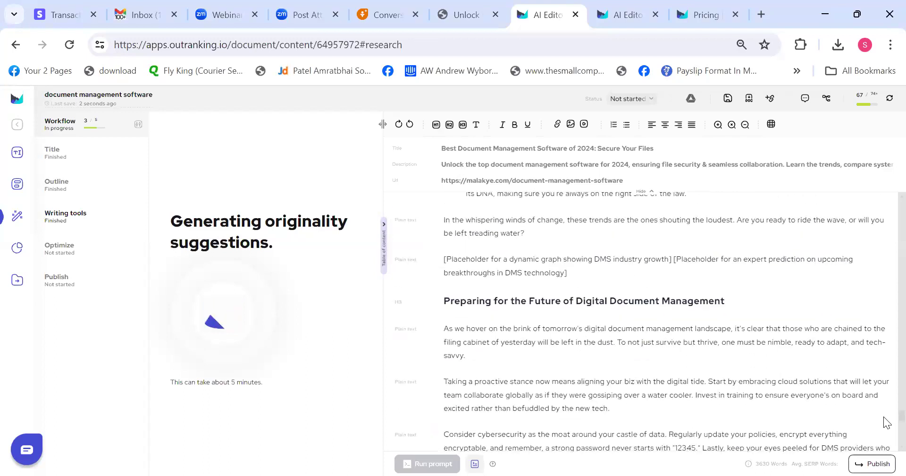
pyautogui.scroll(15, 884, 212)
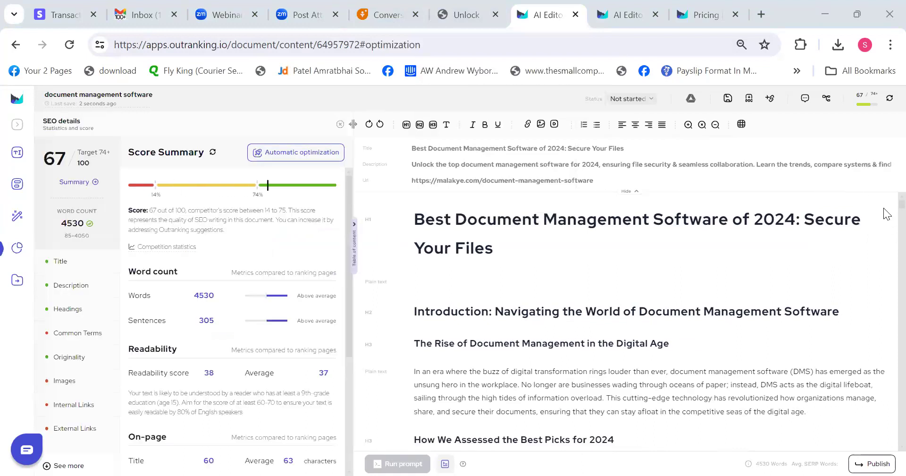
pyautogui.scroll(-10, 883, 211)
pyautogui.click(465, 9)
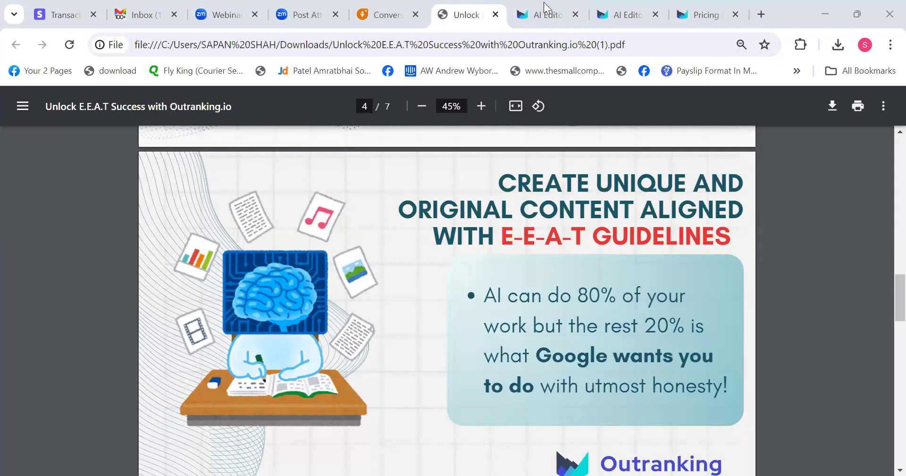
pyautogui.hotkey('ctrl', 'Tab')
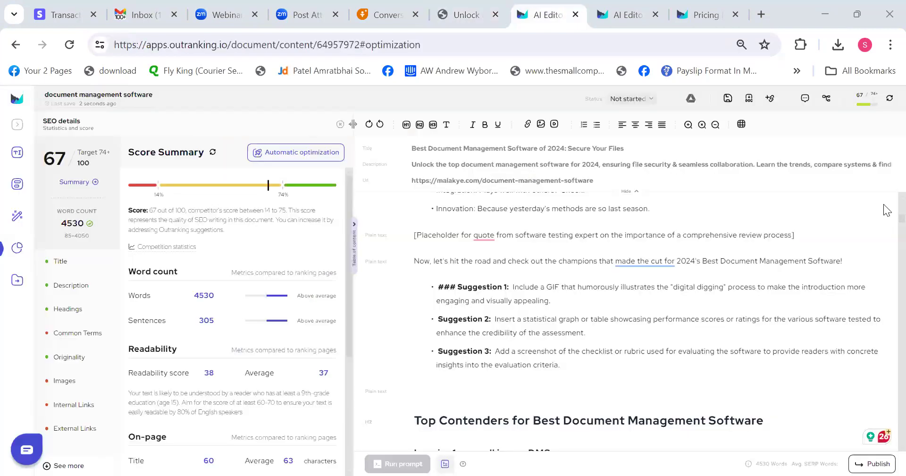
# Examine the expert quote placeholder and highlight the three originality suggestions under "How We Assessed the Best Picks for 2024"
pyautogui.scroll(-4, 888, 212)
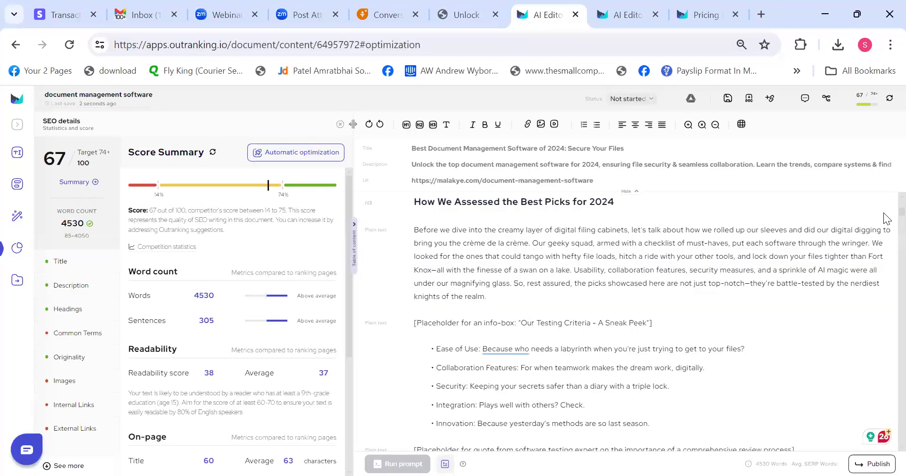
pyautogui.scroll(-5, 886, 219)
pyautogui.scroll(4, 886, 221)
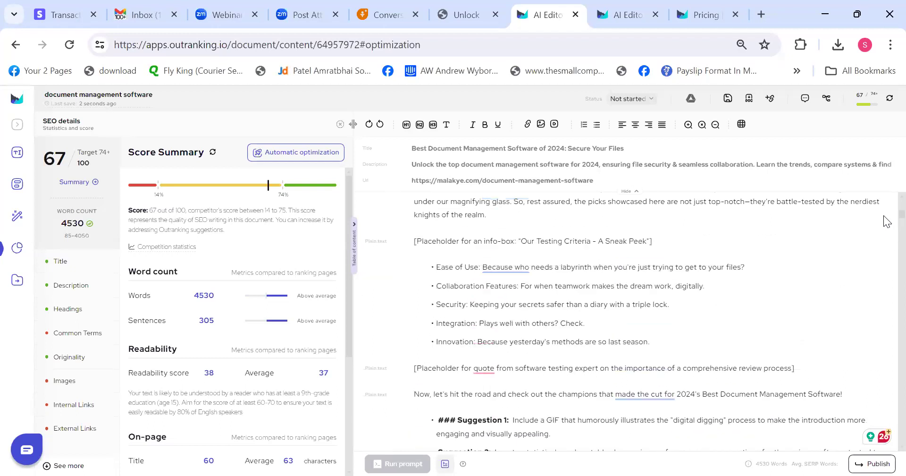
pyautogui.moveTo(413, 368); pyautogui.dragTo(805, 368)
pyautogui.scroll(-5, 891, 223)
pyautogui.scroll(3, 891, 222)
pyautogui.moveTo(431, 252); pyautogui.dragTo(635, 331)
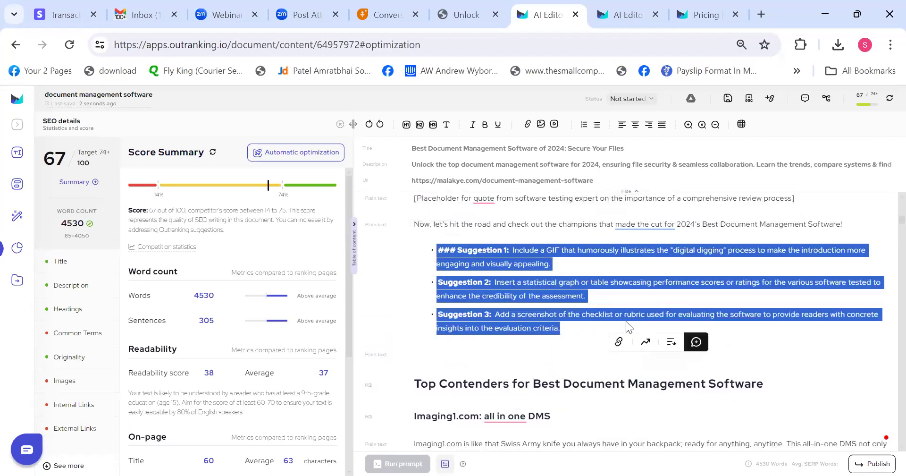
pyautogui.click(615, 282)
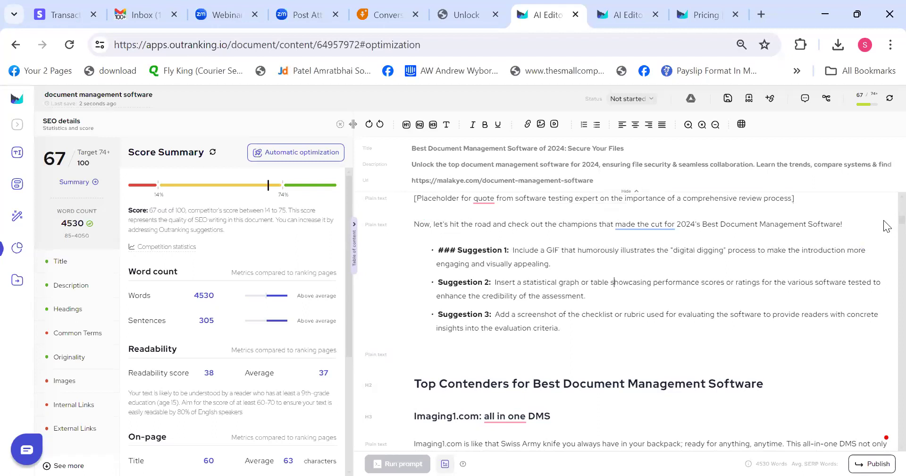
# Examine the originality suggestions for the Imaging1.com and DocuWare Cloud sections, highlighting the DocuWare Cloud ones
pyautogui.scroll(-10, 887, 226)
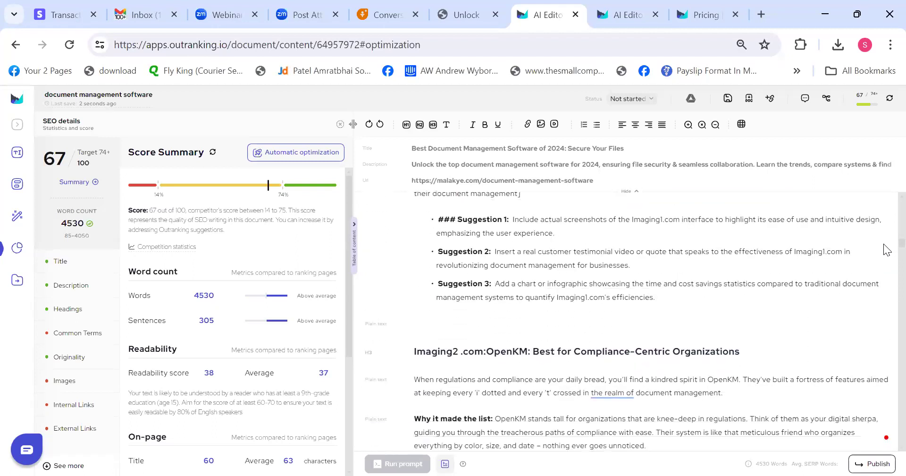
pyautogui.scroll(-10, 885, 259)
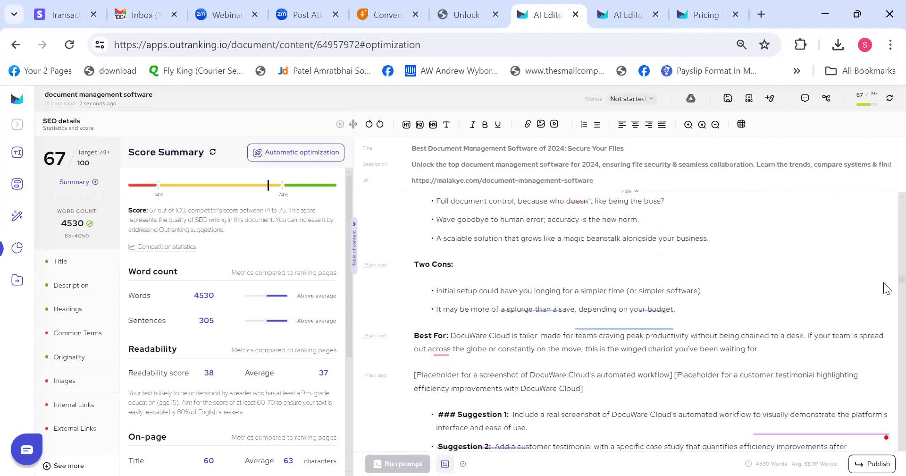
pyautogui.scroll(-4, 887, 288)
pyautogui.moveTo(418, 218); pyautogui.dragTo(596, 306)
pyautogui.click(596, 306)
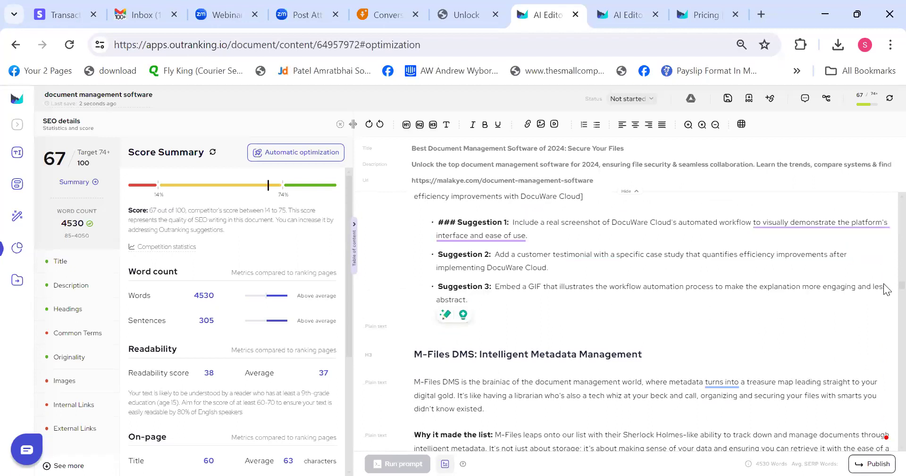
# Go back to the start of the article and re-read the introduction's originality suggestions preceding "Top Contenders for Best Document Management Software"
pyautogui.scroll(8, 885, 283)
pyautogui.scroll(15, 886, 222)
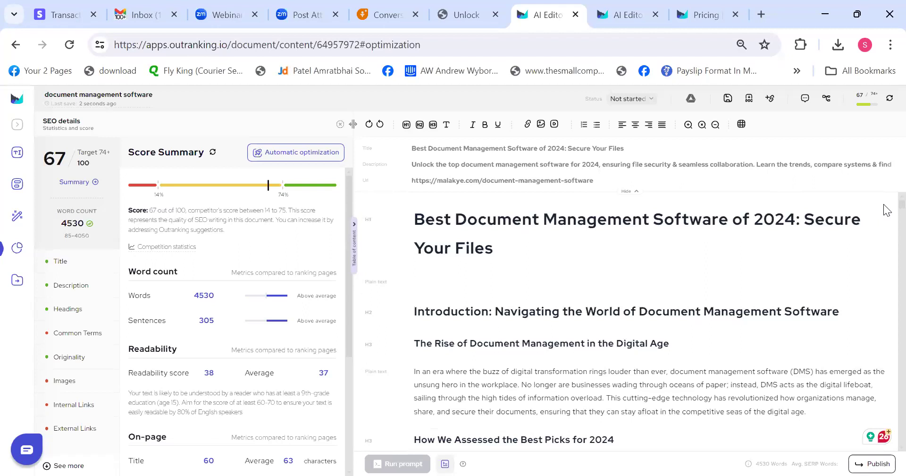
pyautogui.scroll(-10, 886, 212)
pyautogui.scroll(3, 884, 218)
pyautogui.scroll(-5, 884, 215)
pyautogui.scroll(4, 884, 218)
pyautogui.scroll(-4, 888, 221)
pyautogui.scroll(2, 888, 225)
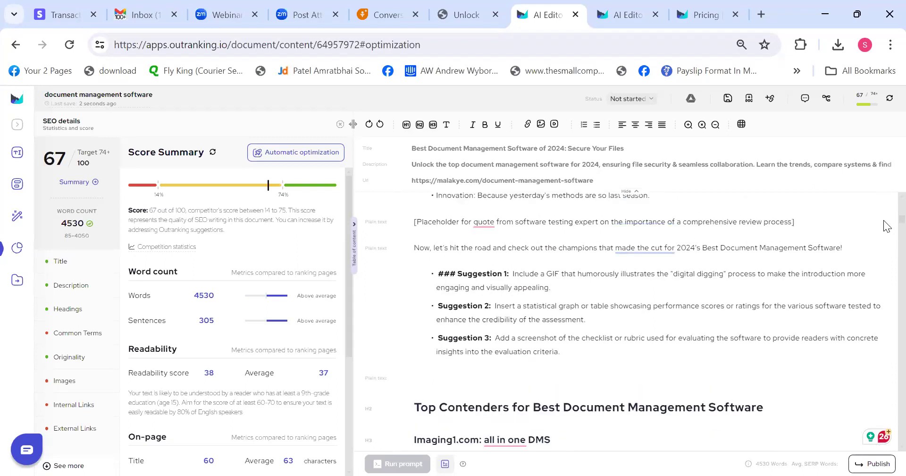
pyautogui.scroll(-1, 887, 226)
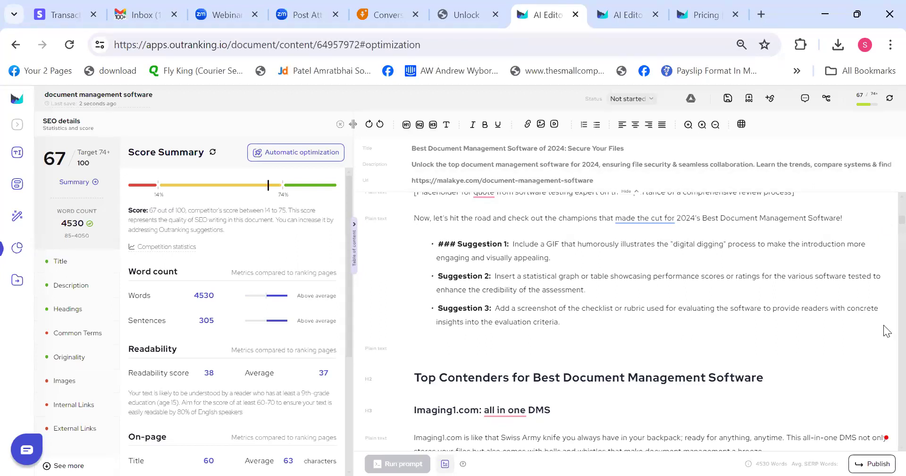
# Read through the Imaging1.com section under Top Contenders, from its introduction and feature list to its closing suggestions
pyautogui.scroll(-10, 886, 225)
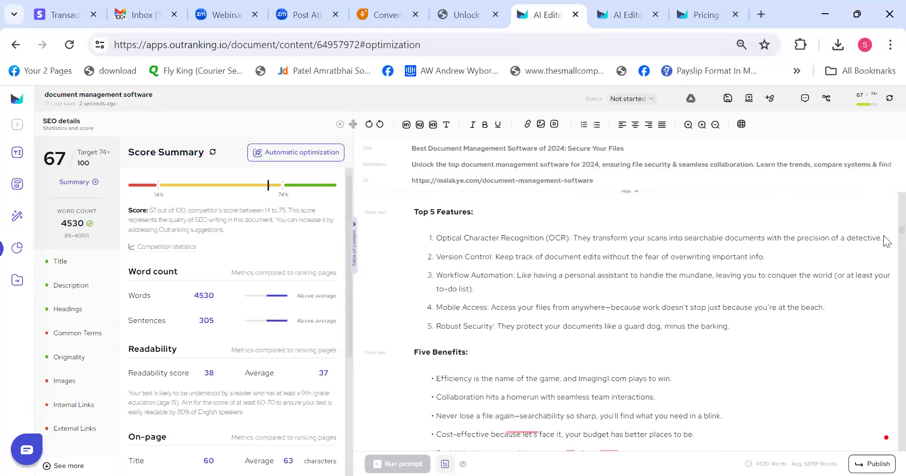
pyautogui.scroll(-3, 884, 244)
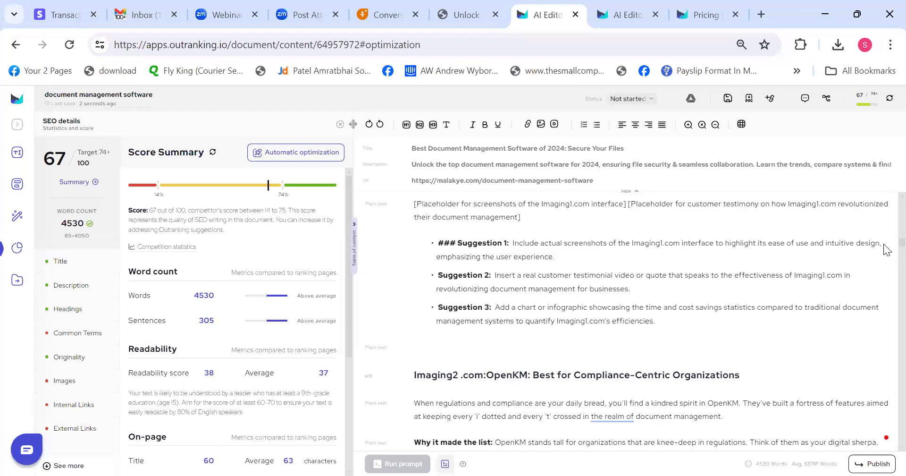
pyautogui.scroll(3, 884, 243)
pyautogui.scroll(10, 886, 245)
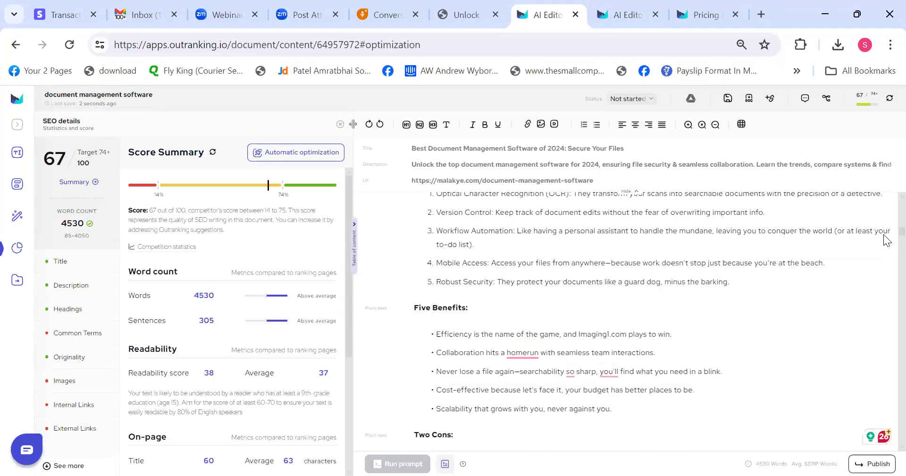
pyautogui.scroll(-1, 886, 234)
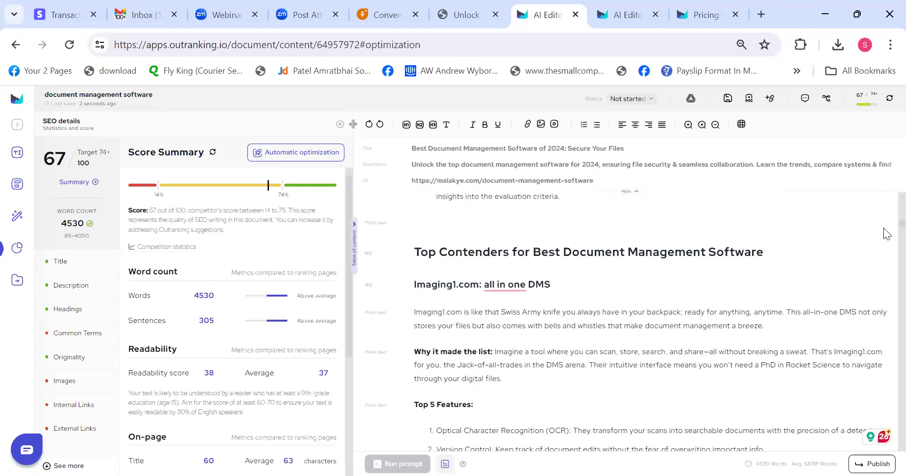
pyautogui.scroll(-10, 886, 233)
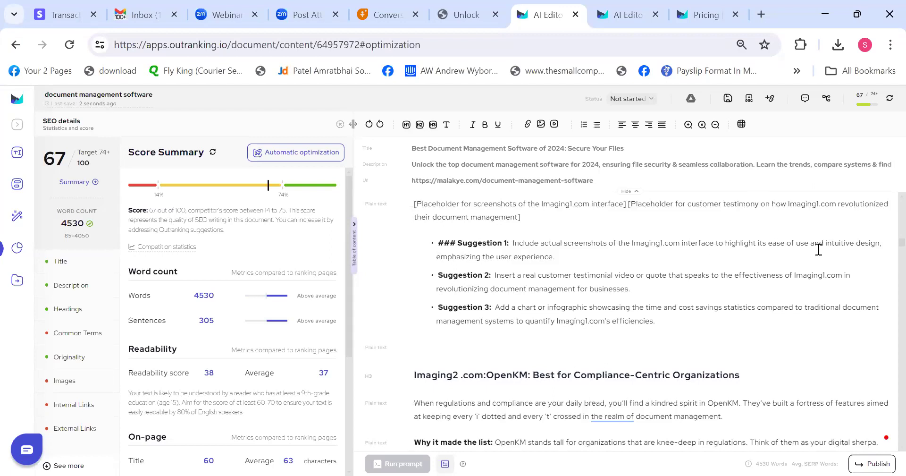
# Highlight all three improvement suggestions at the end of the Imaging1.com section for review
pyautogui.click(560, 256)
pyautogui.click(632, 290)
pyautogui.moveTo(657, 321); pyautogui.dragTo(422, 248)
pyautogui.click(422, 248)
pyautogui.click(687, 324)
pyautogui.keyDown('shift'); pyautogui.click(408, 244); pyautogui.keyUp('shift')
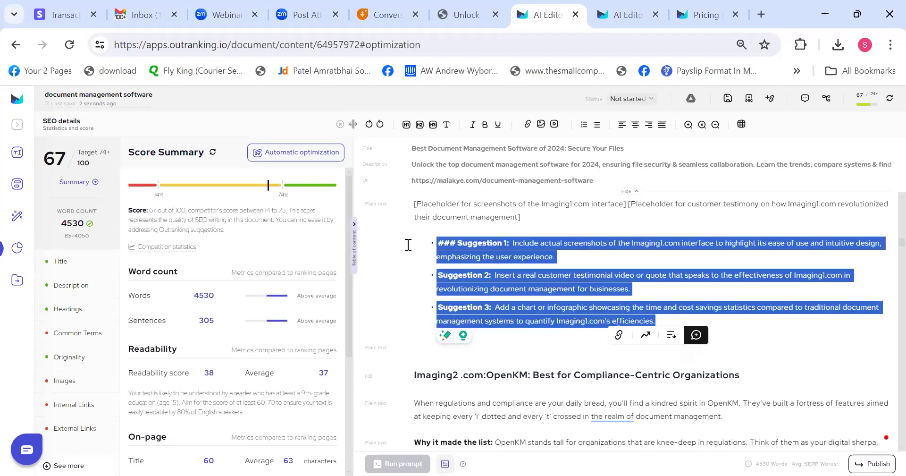
# Examine the Imaging1.com suggestions one by one, covering the interface screenshots and the customer testimonial
pyautogui.click(582, 258)
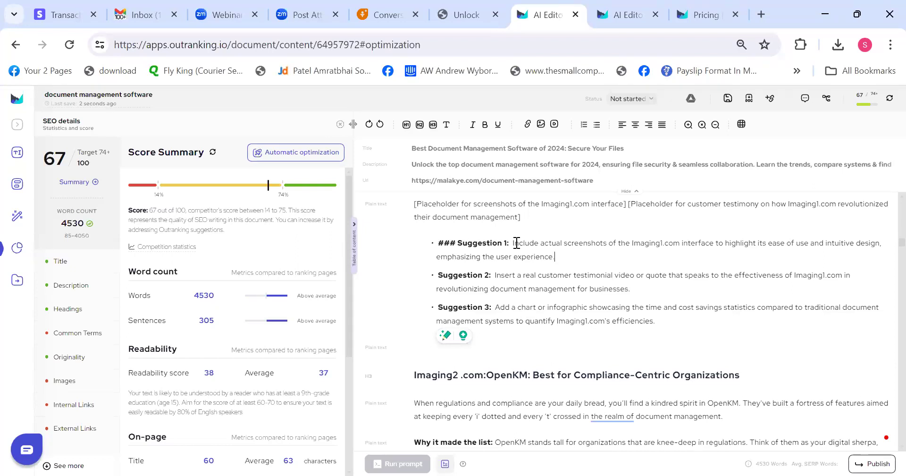
pyautogui.moveTo(513, 243); pyautogui.dragTo(659, 307)
pyautogui.click(679, 285)
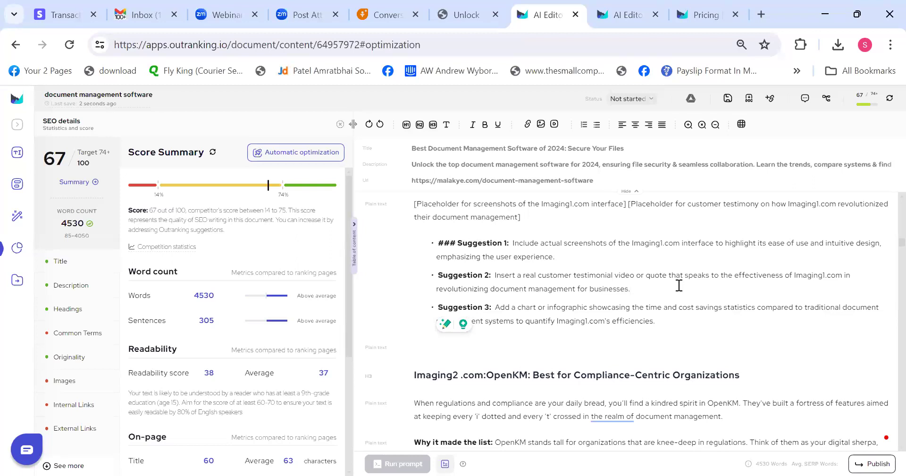
pyautogui.moveTo(522, 275); pyautogui.dragTo(614, 278)
pyautogui.click(674, 278)
# Find the three suggestions for the DocuWare Cloud section and highlight them for review
pyautogui.scroll(-4, 891, 249)
pyautogui.scroll(-15, 891, 255)
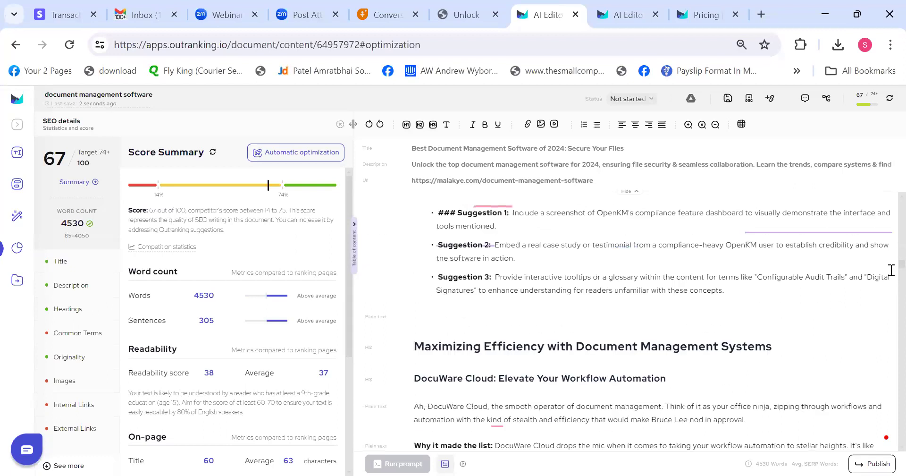
pyautogui.scroll(-9, 891, 282)
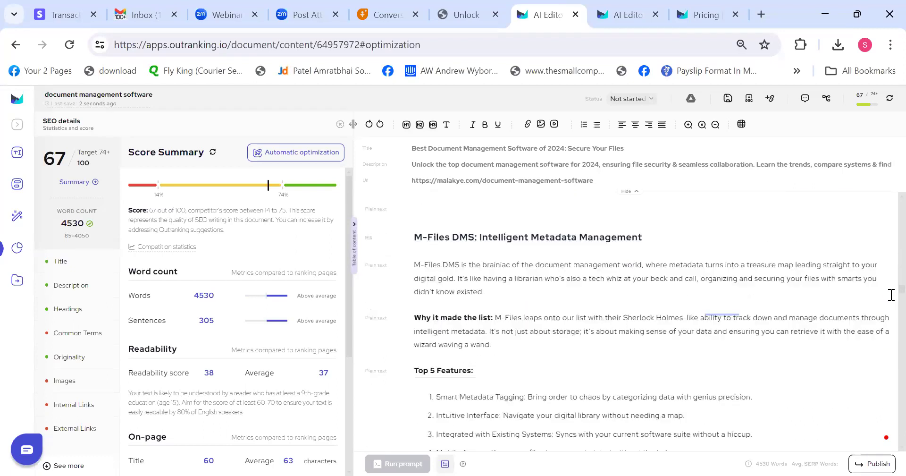
pyautogui.scroll(7, 891, 284)
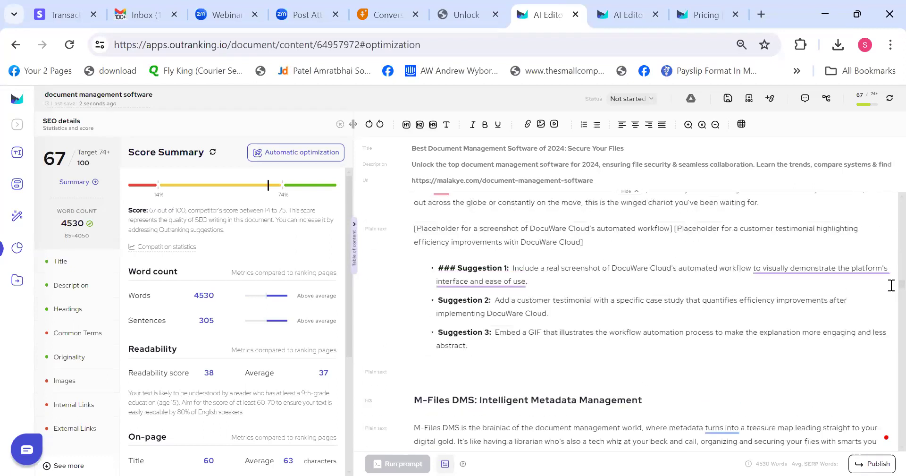
pyautogui.moveTo(435, 264); pyautogui.dragTo(495, 356)
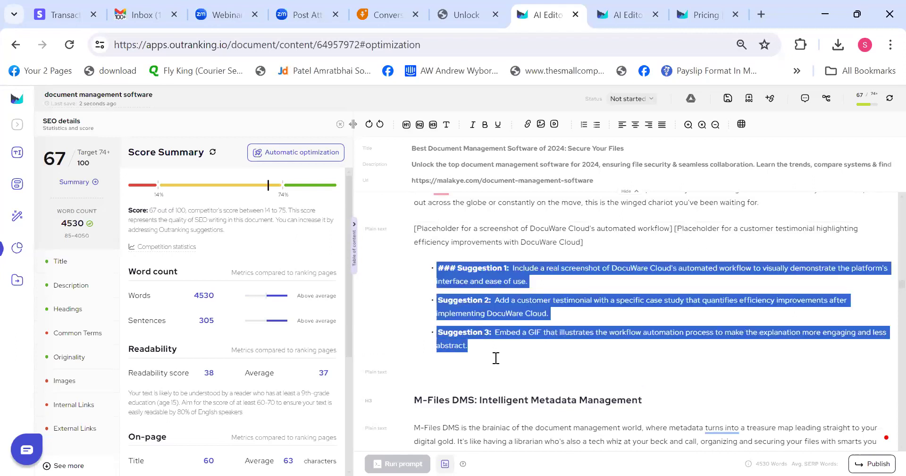
pyautogui.click(495, 356)
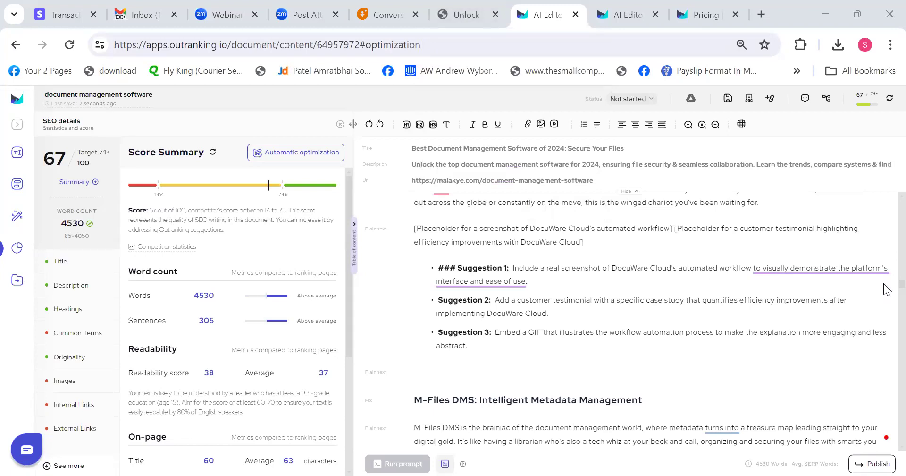
# Review the remaining article sections and highlight the suggestions under Preparing for the Future of Digital Document Management
pyautogui.scroll(-10, 883, 283)
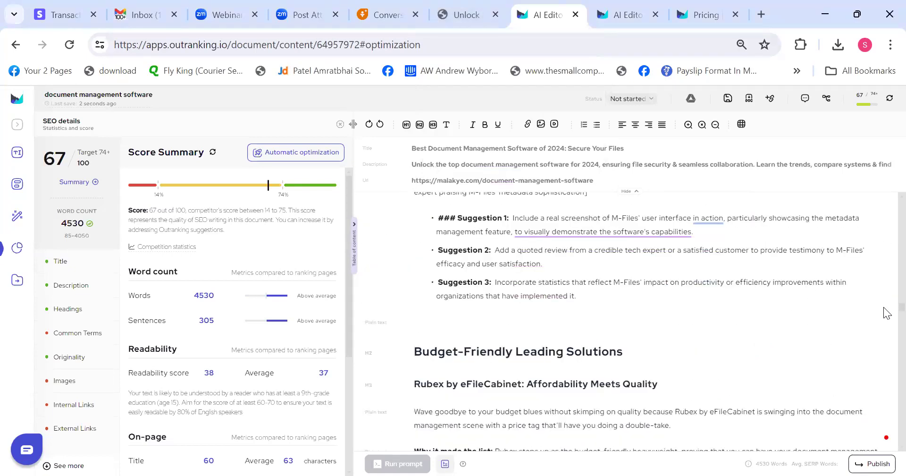
pyautogui.scroll(-15, 887, 313)
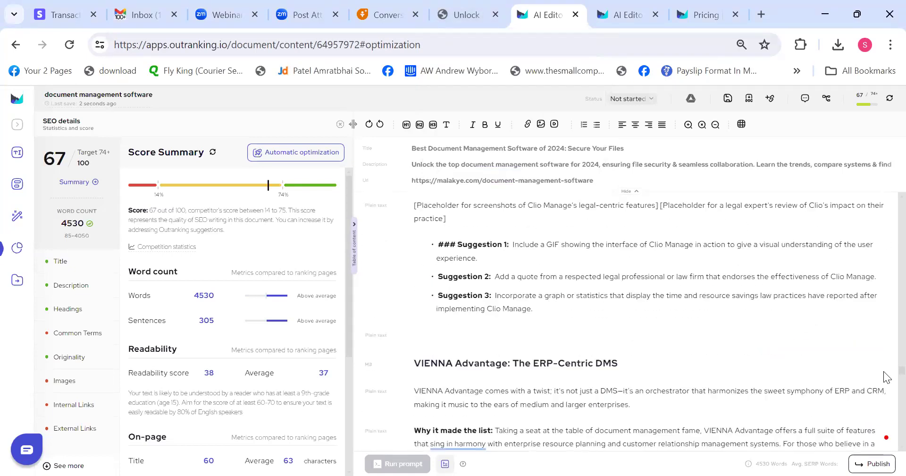
pyautogui.scroll(-15, 886, 377)
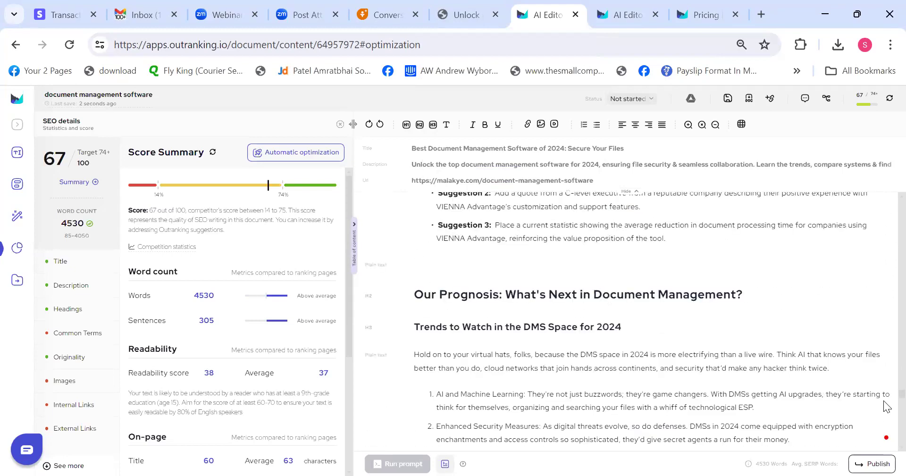
pyautogui.scroll(-8, 886, 418)
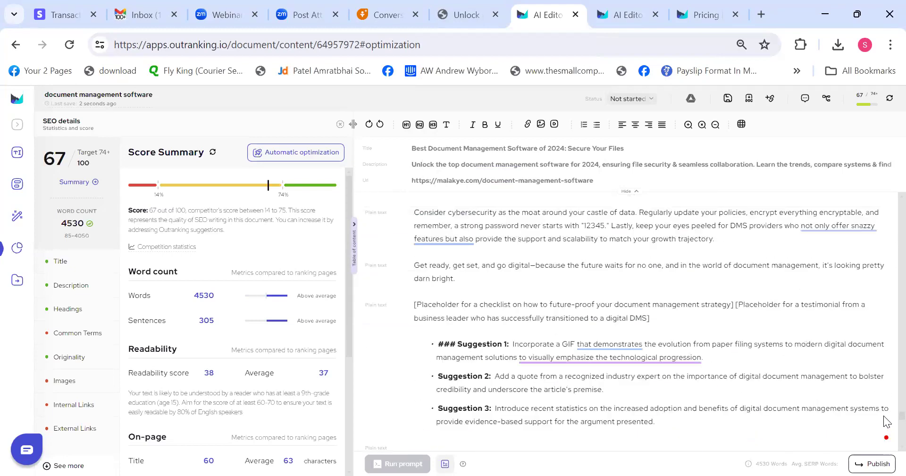
pyautogui.scroll(5, 886, 421)
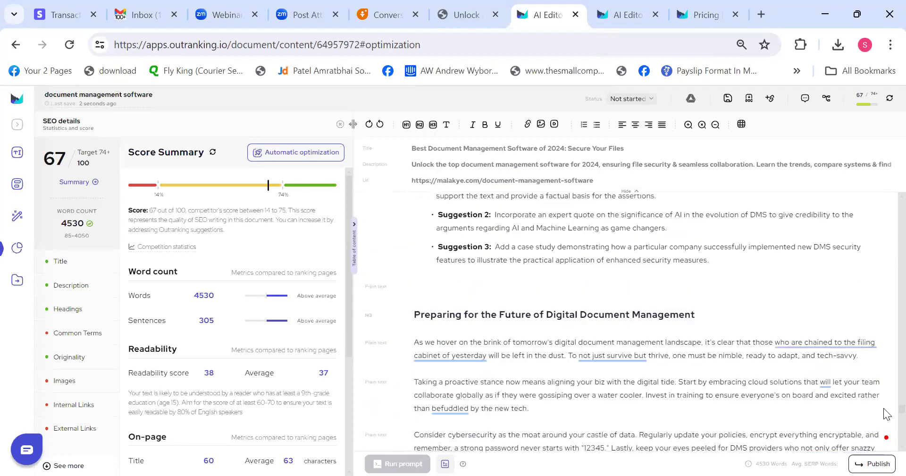
pyautogui.scroll(-5, 885, 418)
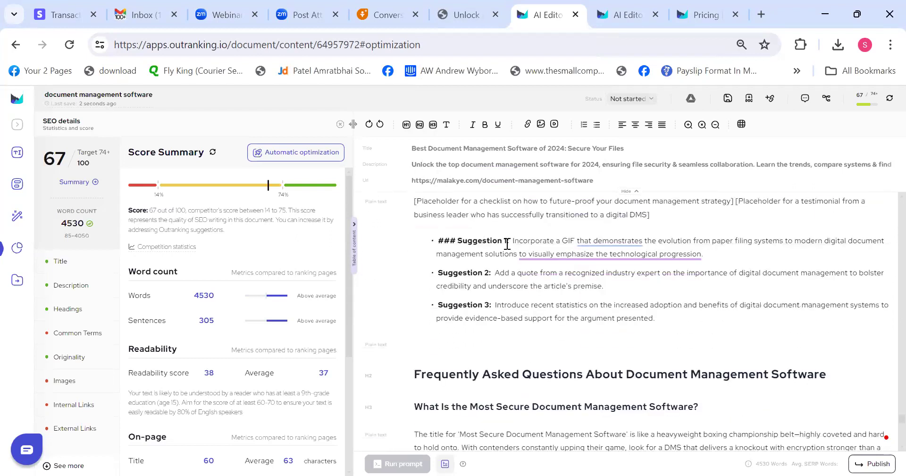
pyautogui.click(807, 242)
pyautogui.click(472, 289)
pyautogui.moveTo(657, 318); pyautogui.dragTo(438, 240)
pyautogui.click(688, 276)
# Switch to the Unlock E.E.A.T Success PDF and view the slide on scaling content using auto-optimization
pyautogui.hotkey('ctrl', 'shift', 'Tab')
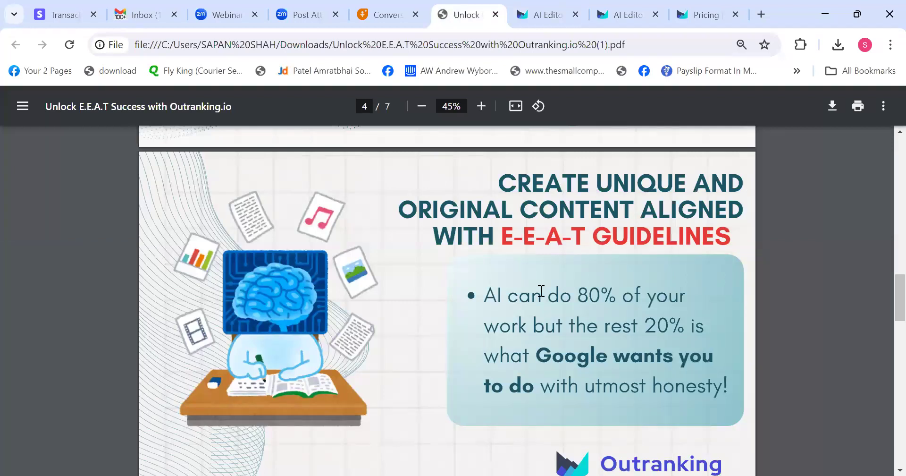
pyautogui.scroll(-5, 885, 311)
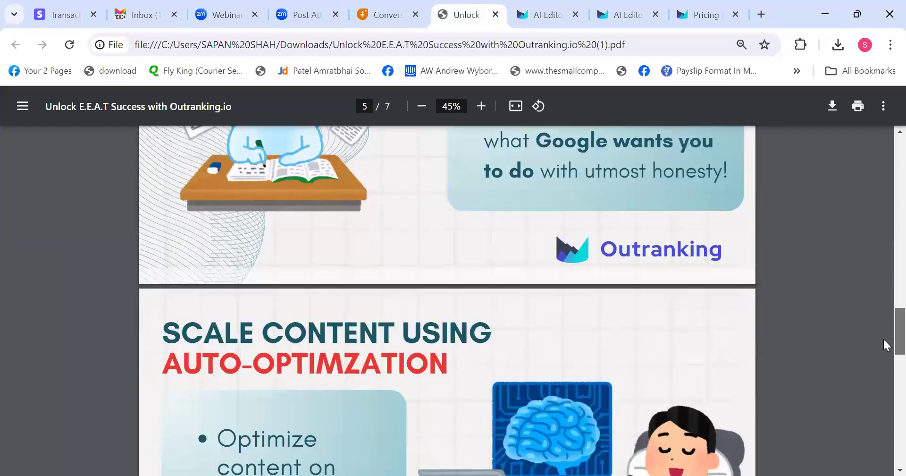
pyautogui.scroll(-5, 886, 347)
pyautogui.scroll(1, 886, 359)
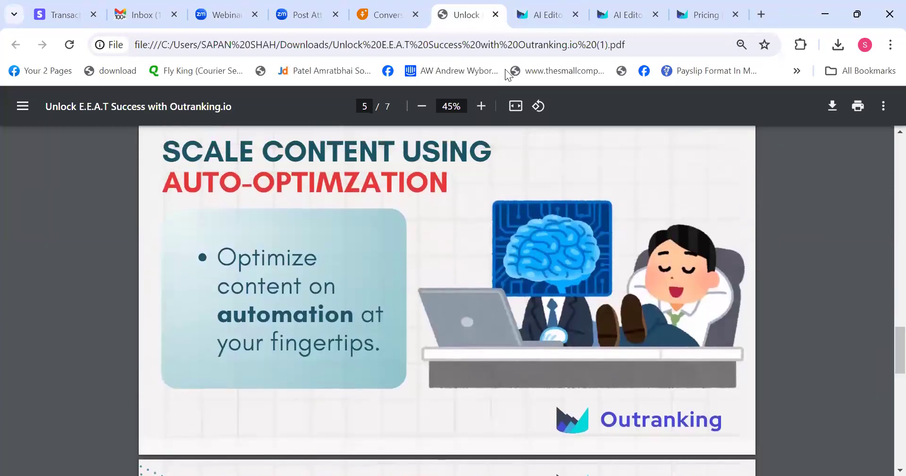
# Return to the document management software article in Outranking and check its workflow stages, closing the overview again
pyautogui.click(548, 14)
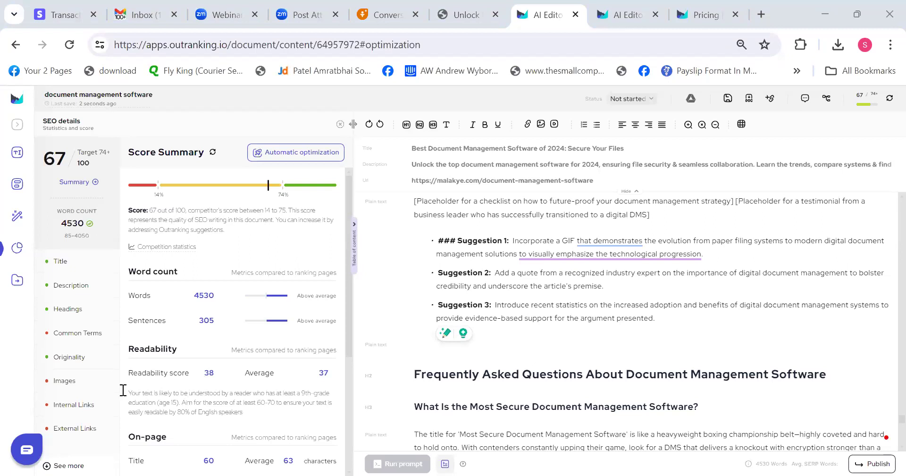
pyautogui.click(17, 125)
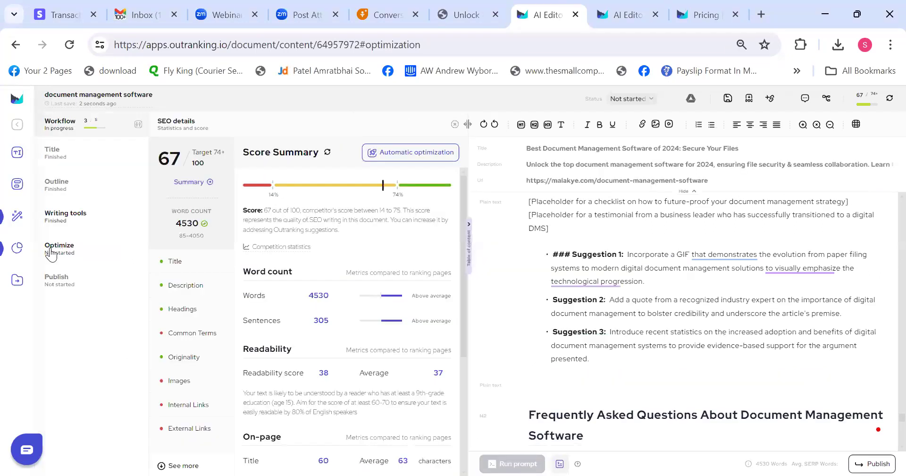
pyautogui.click(17, 124)
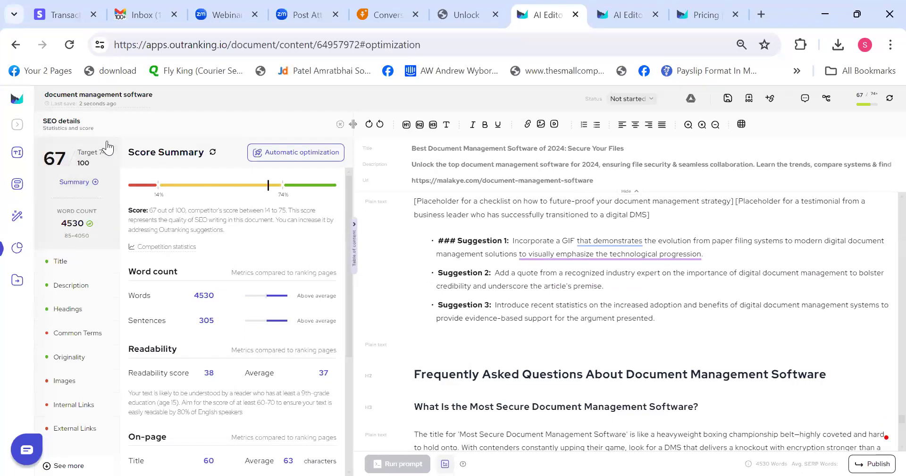
# Refresh the article's SEO score and expand the full list of optimization factors, reviewing it from Title to Plagiarism
pyautogui.click(890, 98)
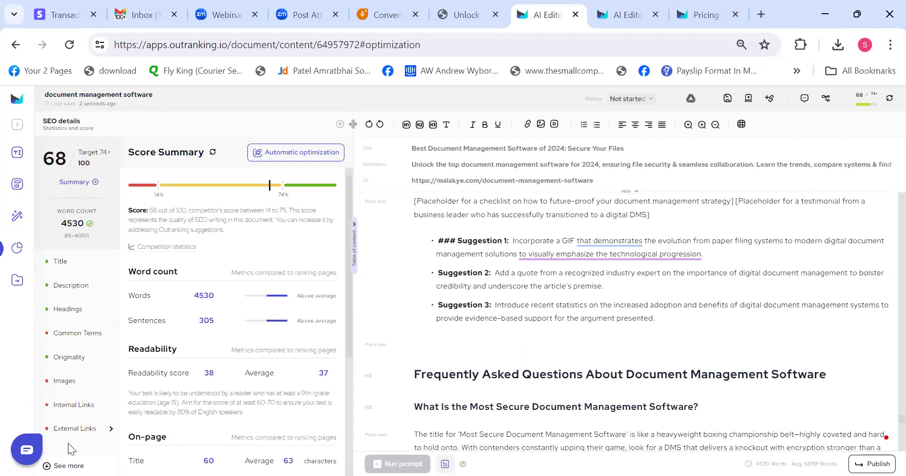
pyautogui.click(74, 460)
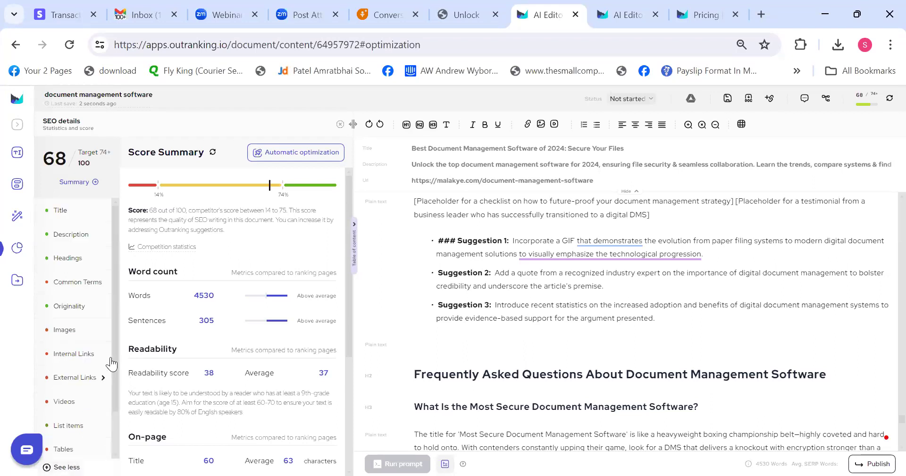
pyautogui.scroll(-1, 117, 358)
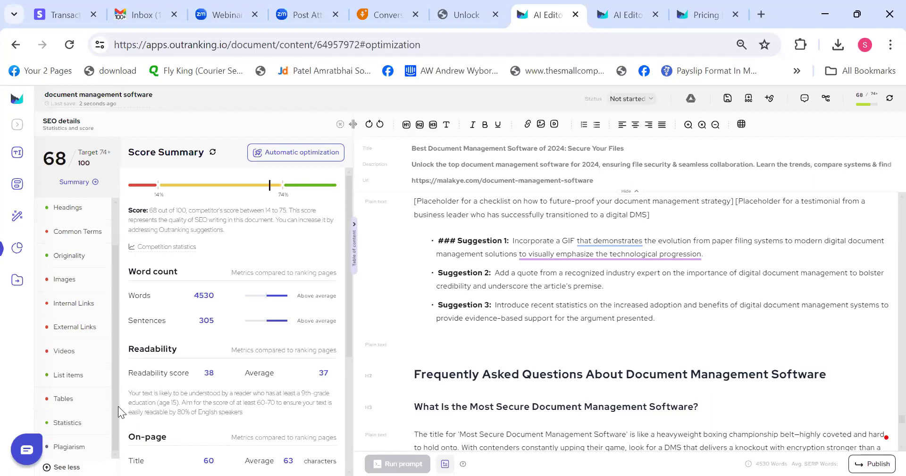
pyautogui.moveTo(114, 407); pyautogui.dragTo(116, 360)
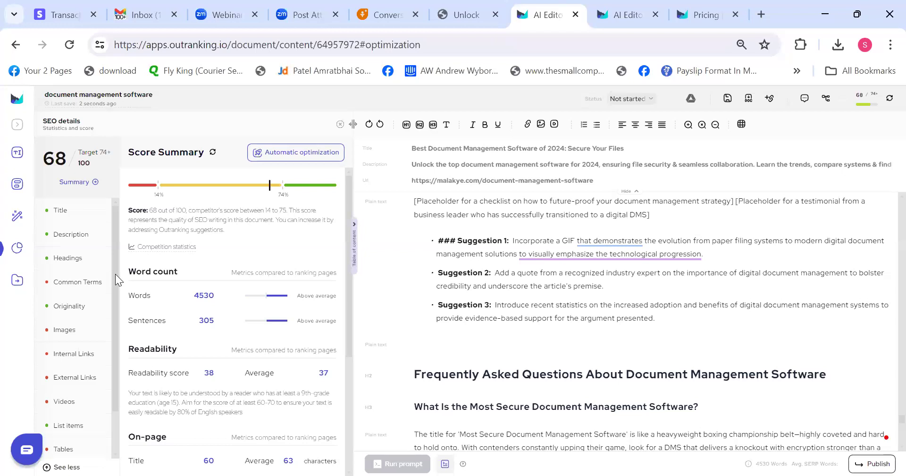
pyautogui.moveTo(116, 273); pyautogui.dragTo(114, 333)
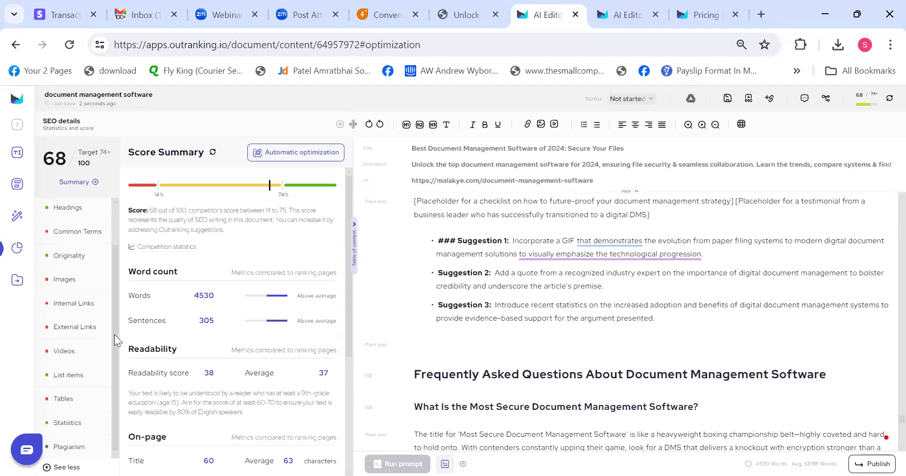
pyautogui.moveTo(113, 330); pyautogui.dragTo(108, 236)
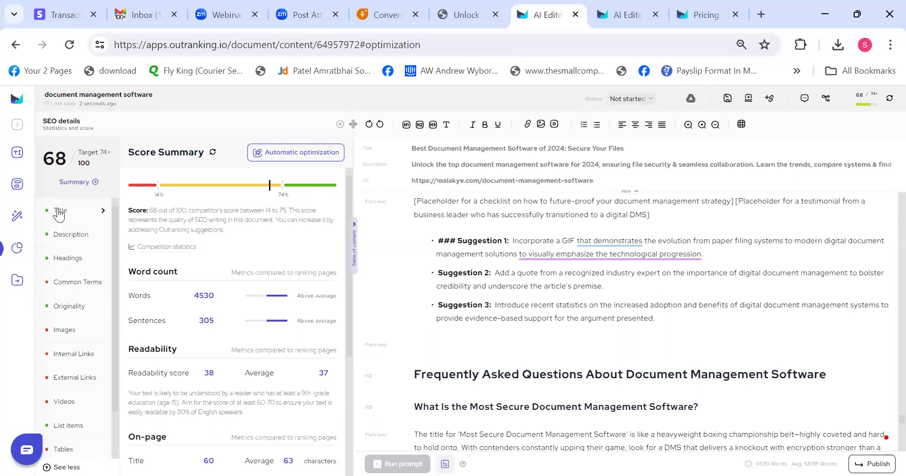
# Review the target keywords for Title and Description, and highlight the article's title and meta description to compare
pyautogui.click(57, 210)
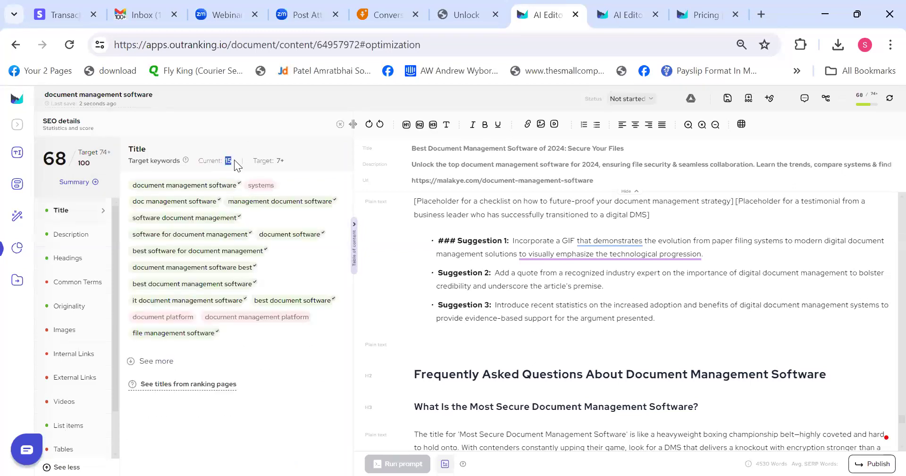
pyautogui.click(72, 236)
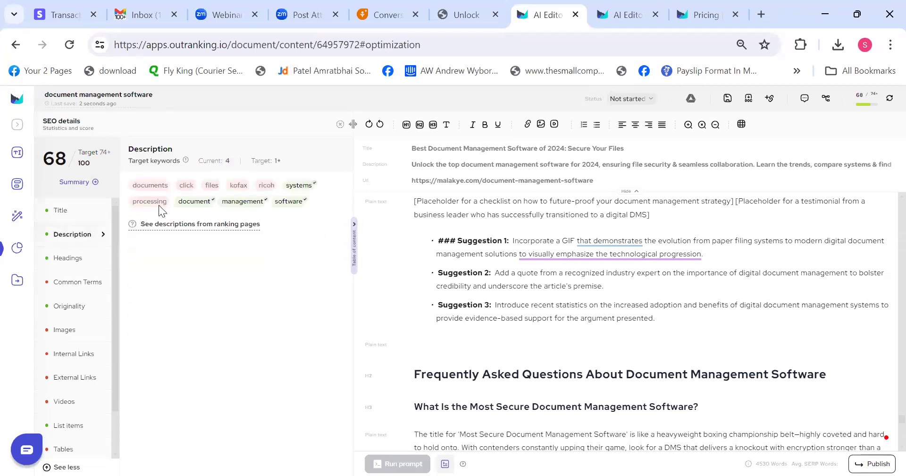
pyautogui.tripleClick(424, 150)
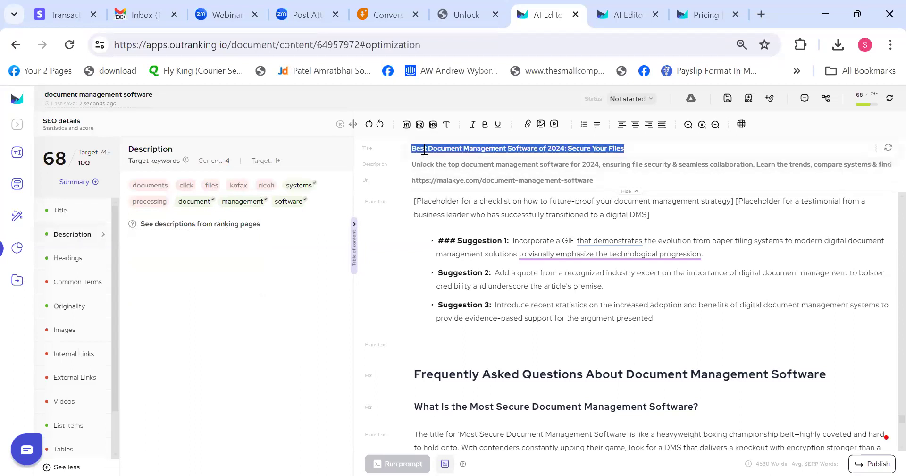
pyautogui.click(479, 166)
pyautogui.tripleClick(479, 166)
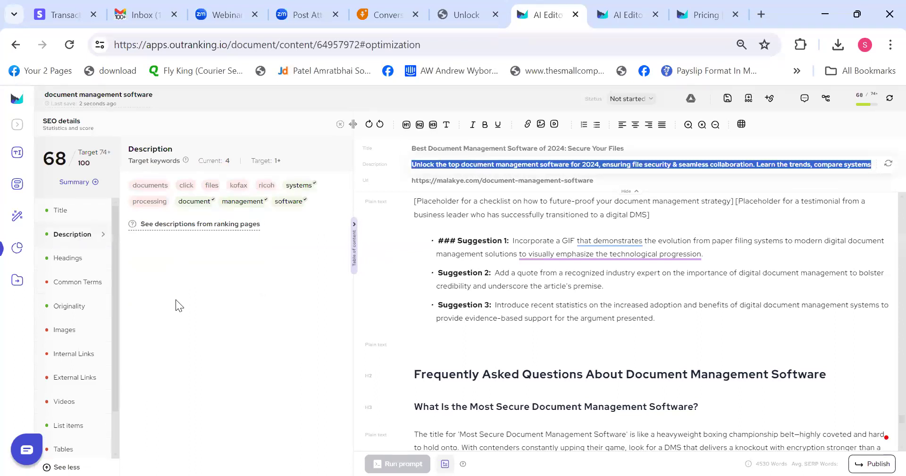
# Review the Headings factor: compare the current and target number of headings, and read through the keywords in headings
pyautogui.click(230, 164)
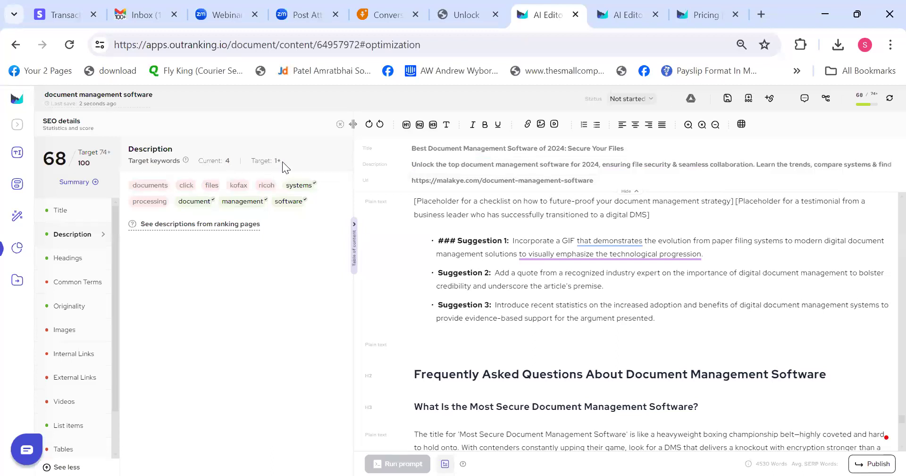
pyautogui.click(50, 258)
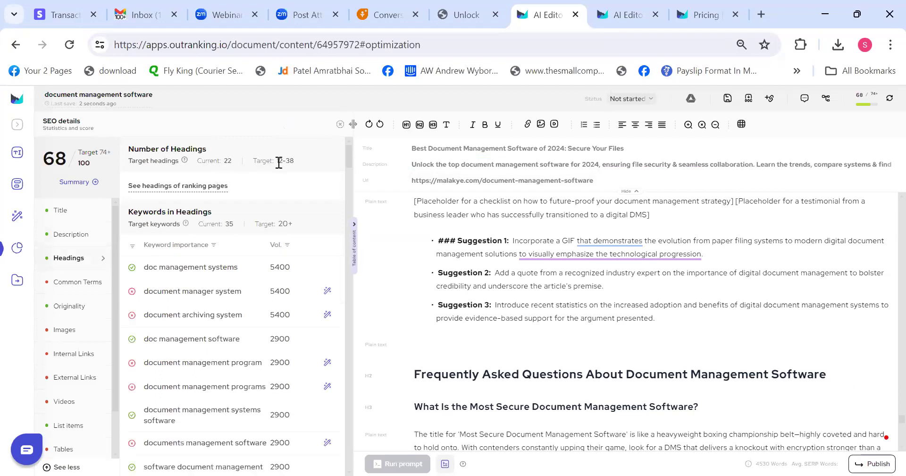
pyautogui.moveTo(279, 162); pyautogui.dragTo(309, 163)
pyautogui.click(321, 188)
pyautogui.moveTo(224, 225); pyautogui.dragTo(236, 225)
pyautogui.scroll(-3, 350, 167)
pyautogui.scroll(-5, 349, 170)
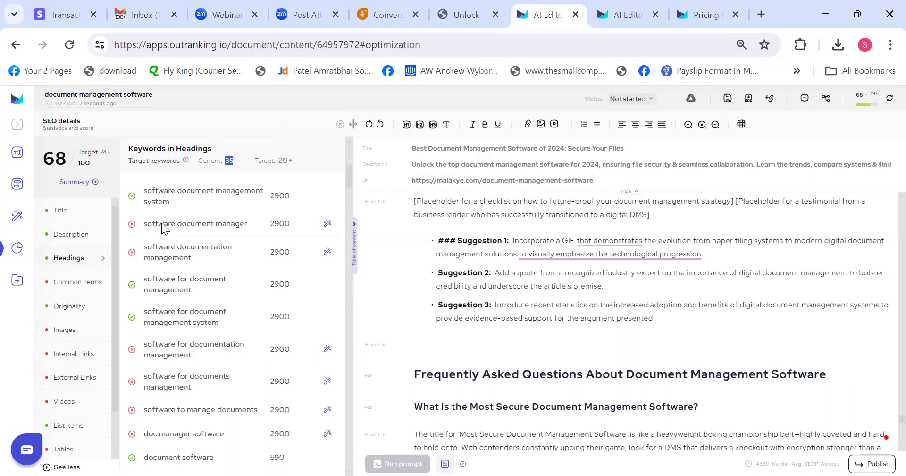
# Generate an AI heading rewrite for the keyword "software document manager", compare it with the original, and look through the remaining heading keywords
pyautogui.click(329, 226)
pyautogui.scroll(-1, 349, 175)
pyautogui.moveTo(348, 177); pyautogui.dragTo(349, 173)
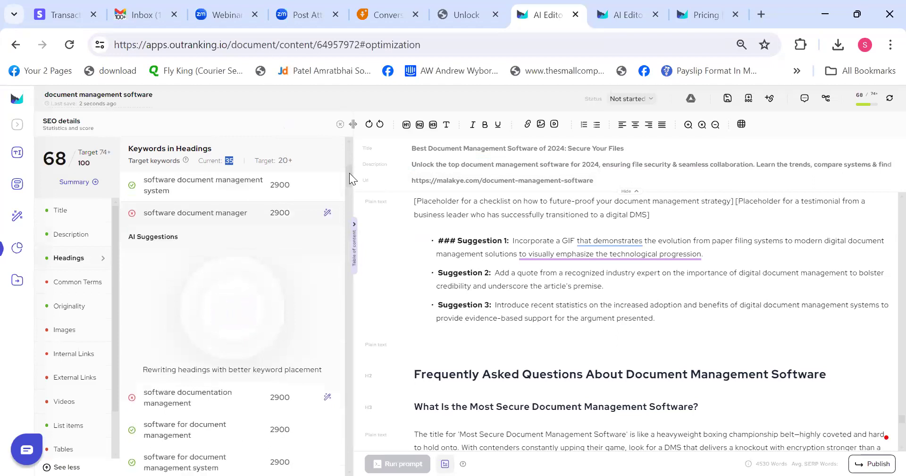
pyautogui.moveTo(205, 283); pyautogui.dragTo(256, 290)
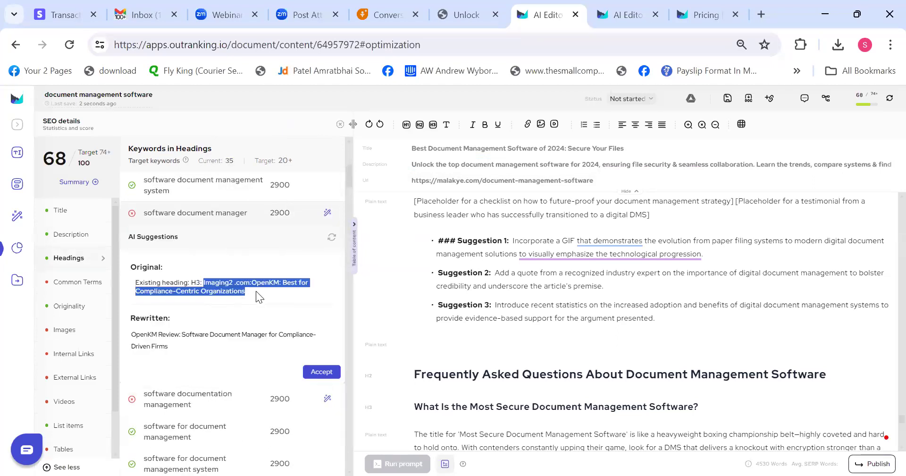
pyautogui.click(142, 339)
pyautogui.moveTo(349, 178); pyautogui.dragTo(347, 210)
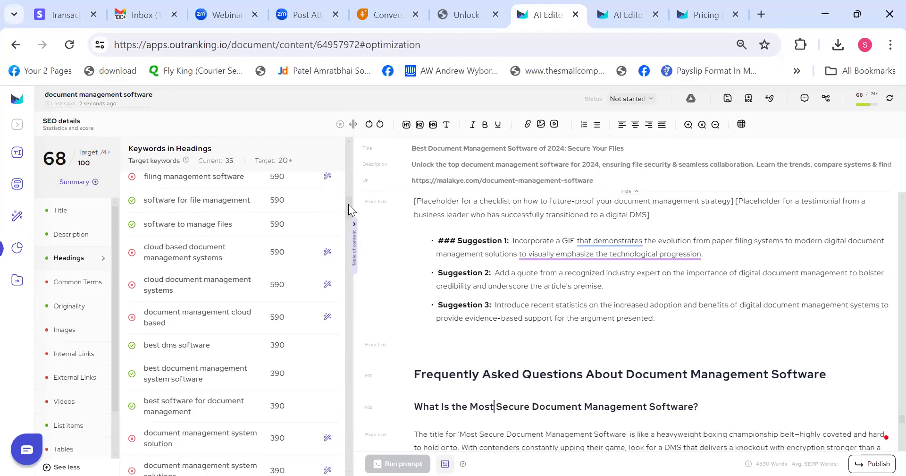
# Check the Common Terms factor, comparing current coverage with the target and the usage count of "cons" with its typical range
pyautogui.click(67, 282)
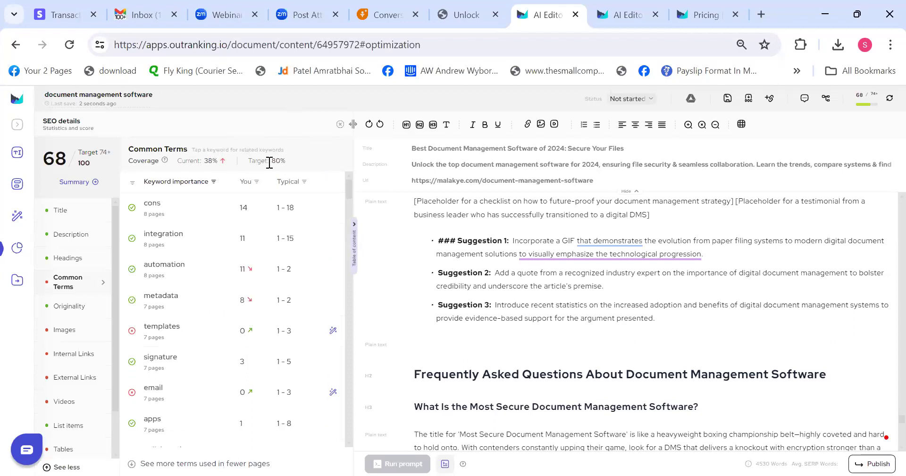
pyautogui.moveTo(270, 163); pyautogui.dragTo(289, 164)
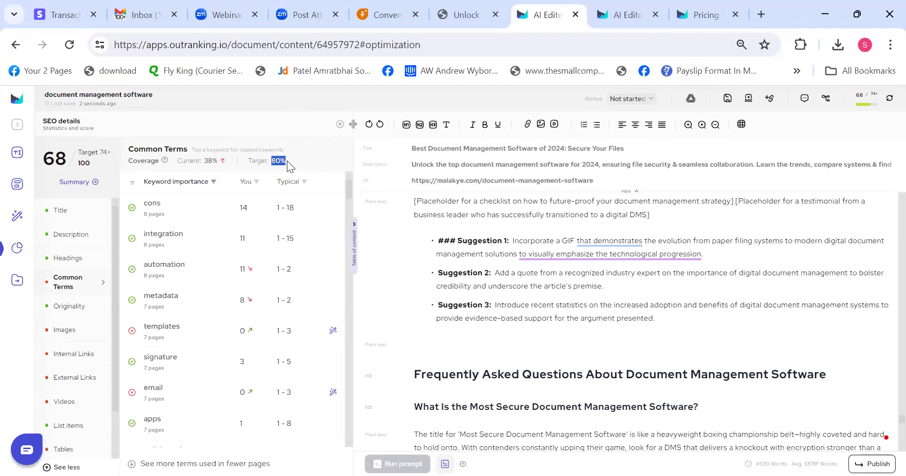
pyautogui.click(206, 161)
pyautogui.click(245, 207)
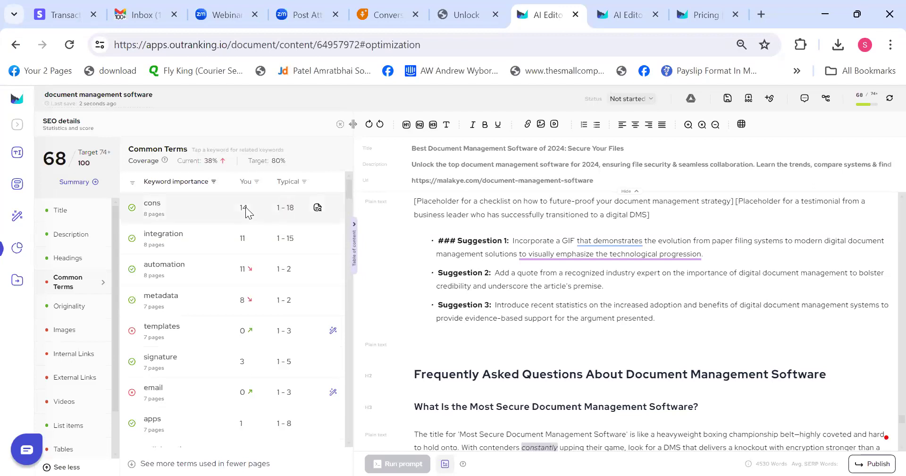
# Highlight the common term "cons" in the article and find where it is used
pyautogui.click(154, 208)
pyautogui.scroll(-15, 884, 416)
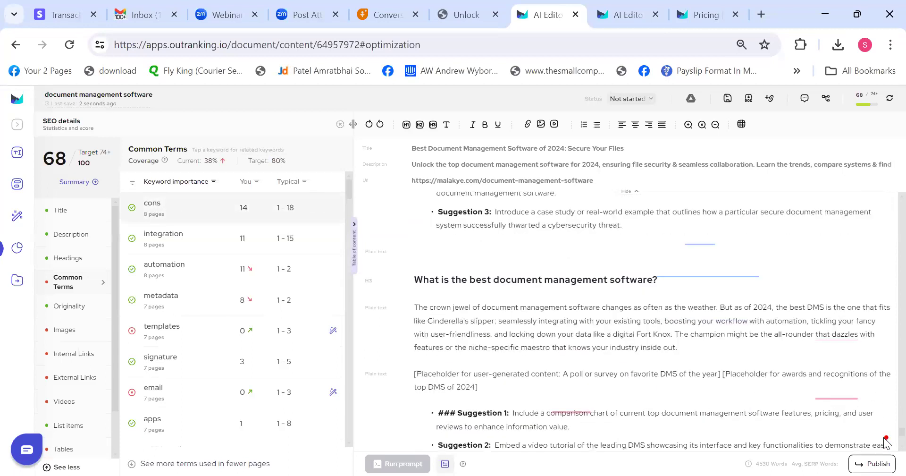
pyautogui.scroll(15, 886, 340)
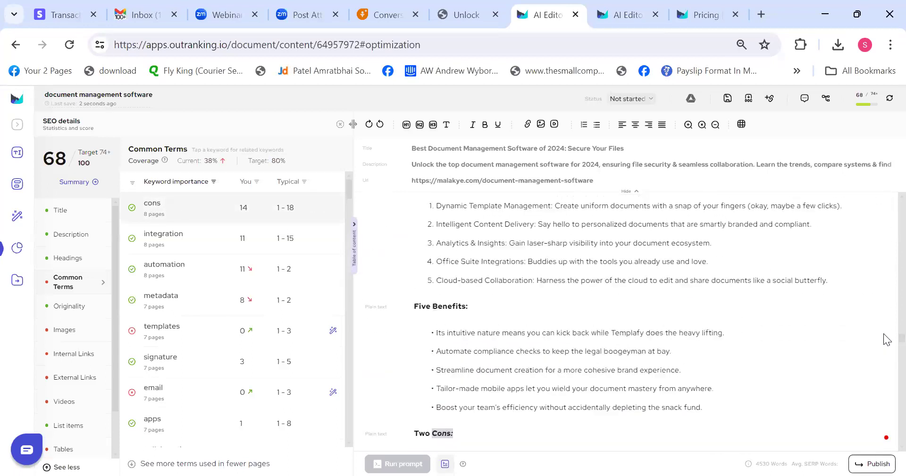
pyautogui.scroll(15, 886, 321)
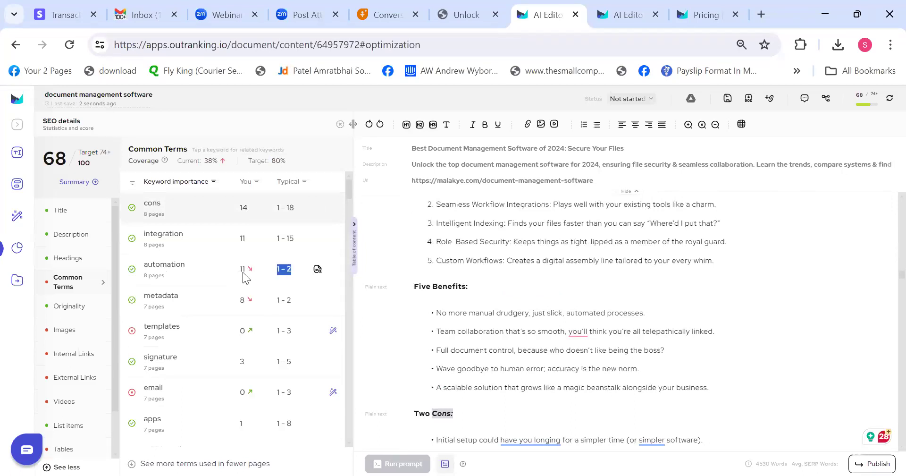
# Highlight the common term "automation" in the article, find its occurrences, and compare its usage with the typical range
pyautogui.click(166, 270)
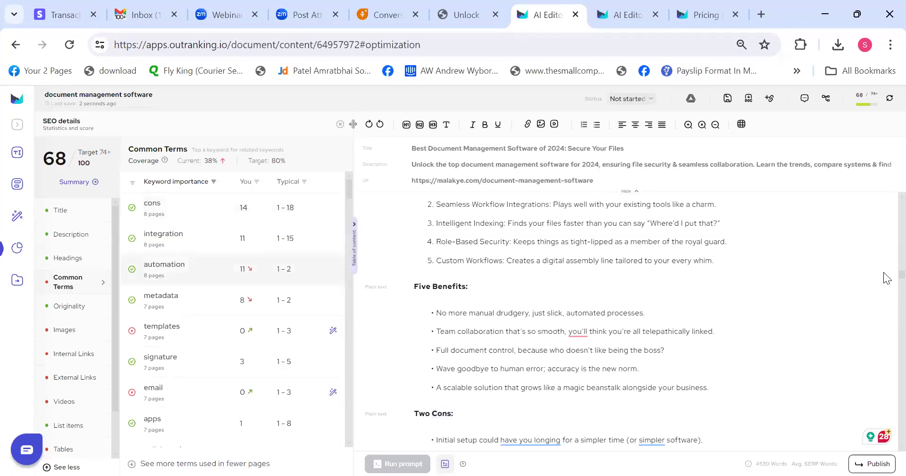
pyautogui.scroll(-5, 886, 297)
pyautogui.scroll(-5, 886, 315)
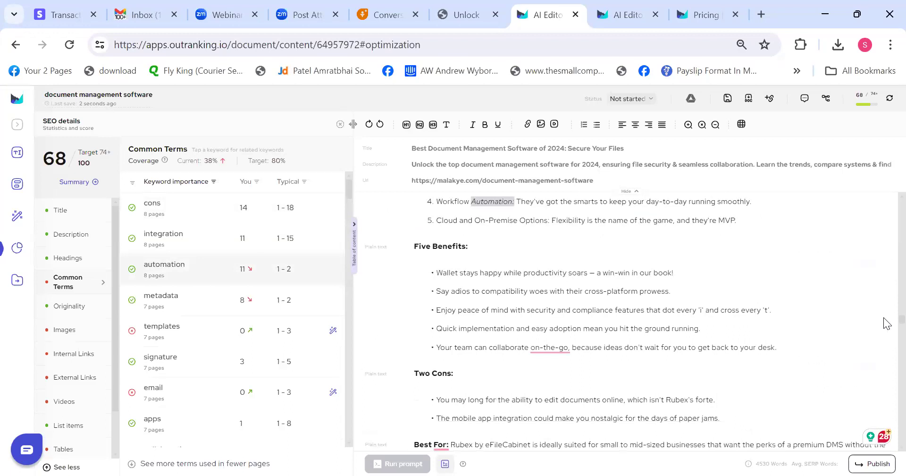
pyautogui.scroll(1, 887, 323)
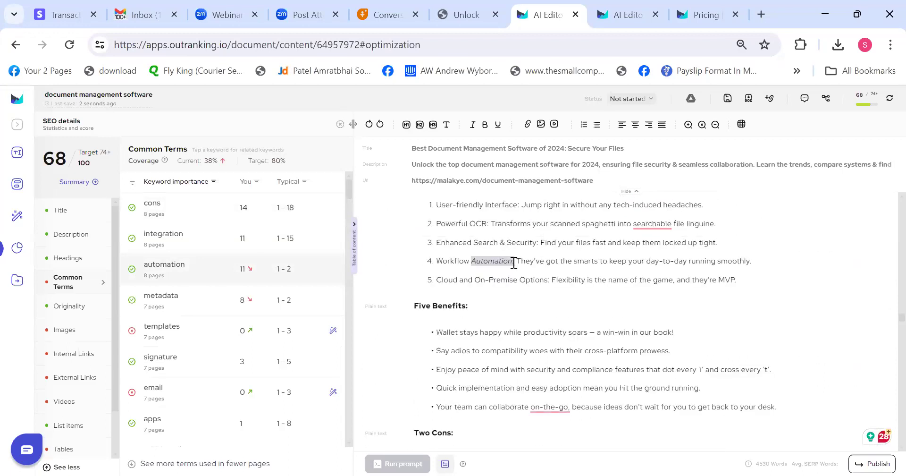
pyautogui.moveTo(514, 263); pyautogui.dragTo(517, 263)
pyautogui.moveTo(276, 273); pyautogui.dragTo(290, 278)
pyautogui.moveTo(242, 272); pyautogui.dragTo(246, 274)
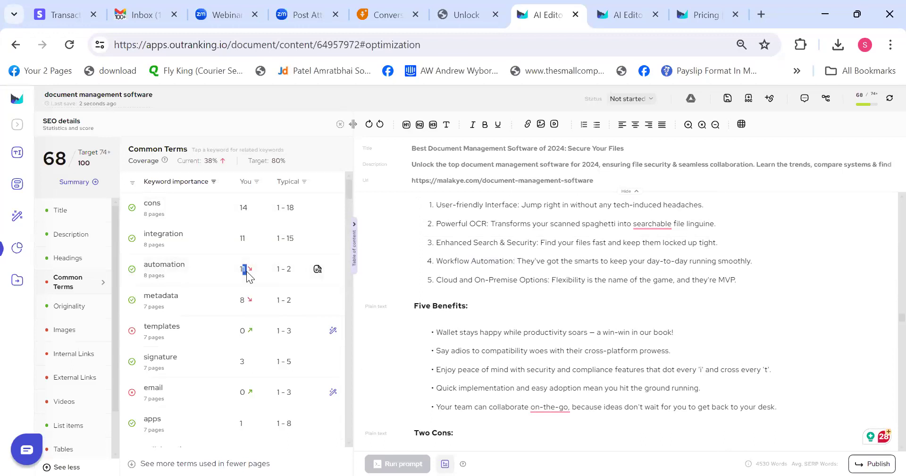
# Generate AI suggestions for the missing common term "templates" and compare the target paragraph with its rewritten version
pyautogui.moveTo(349, 183); pyautogui.dragTo(255, 195)
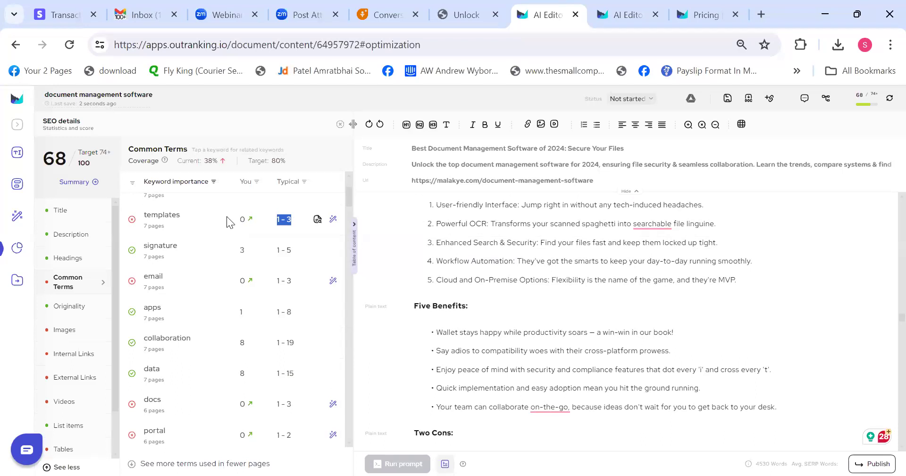
pyautogui.click(333, 220)
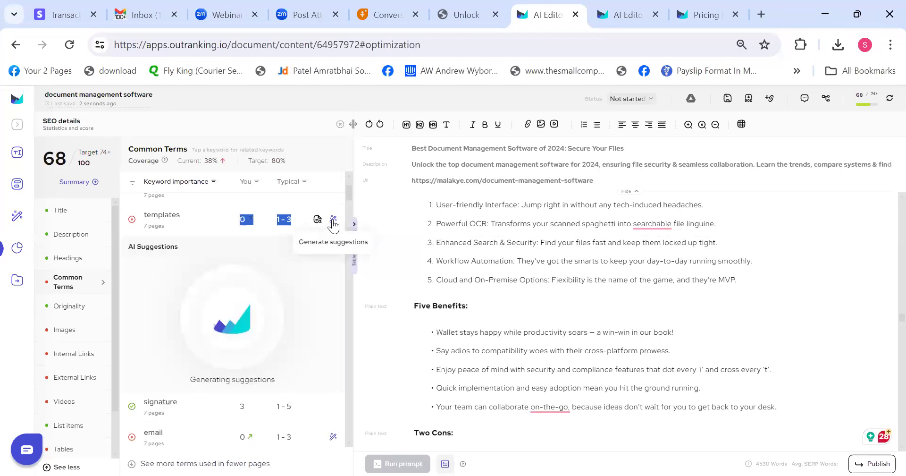
pyautogui.click(499, 240)
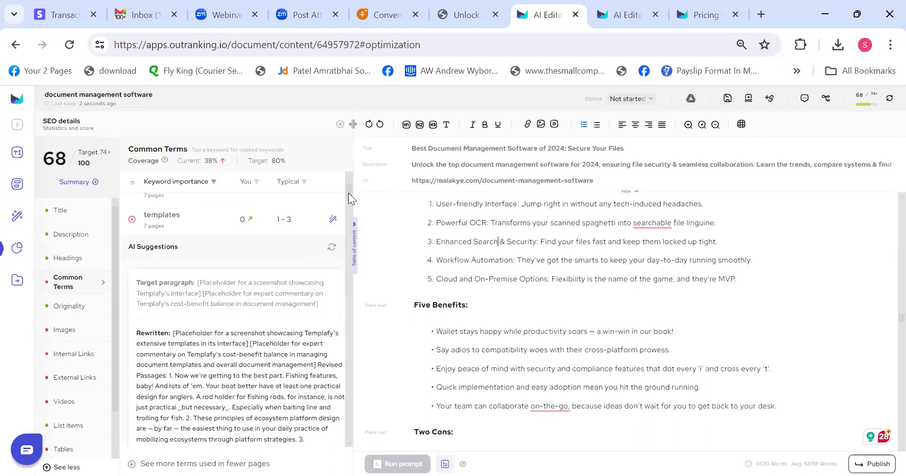
pyautogui.scroll(-1, 348, 193)
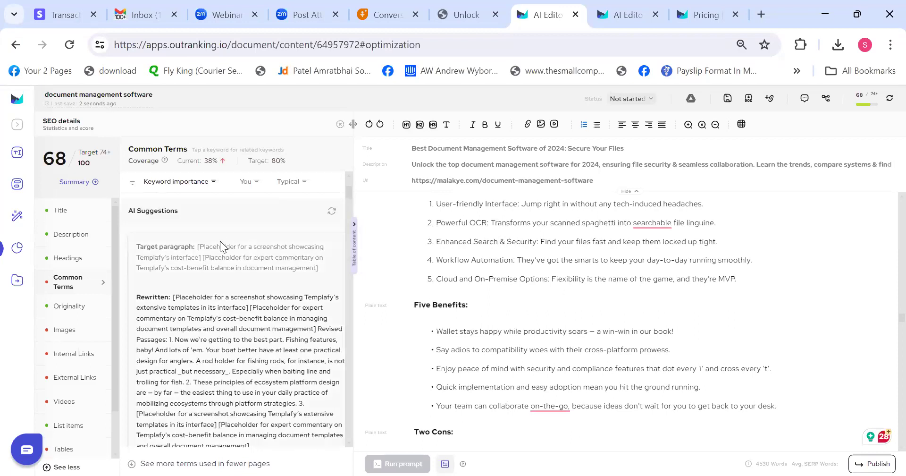
pyautogui.moveTo(199, 245); pyautogui.dragTo(280, 265)
pyautogui.scroll(-1, 280, 265)
pyautogui.click(279, 265)
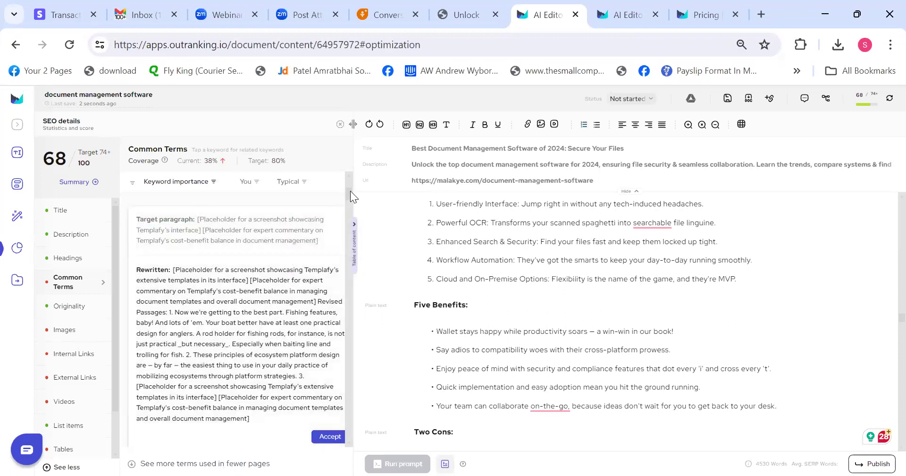
pyautogui.scroll(-1, 351, 191)
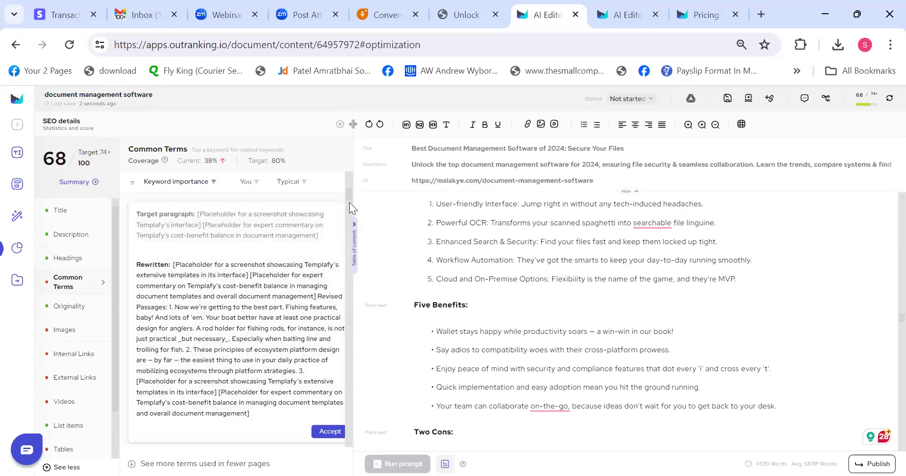
pyautogui.scroll(-2, 347, 195)
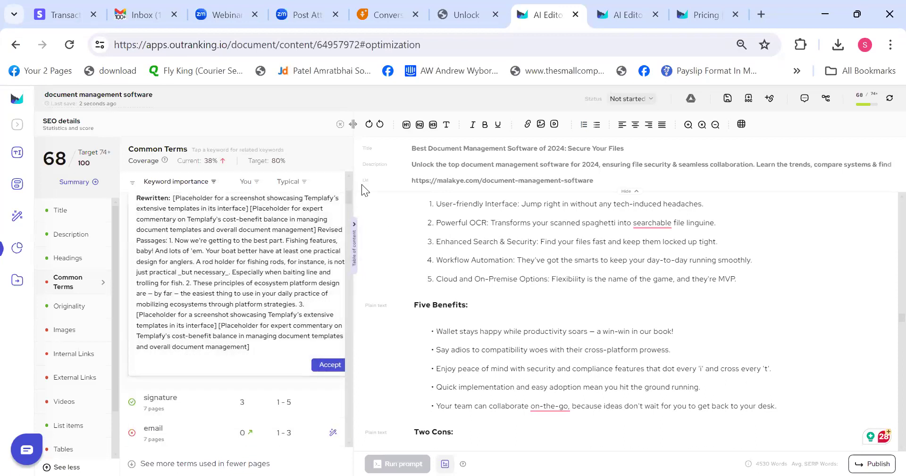
pyautogui.scroll(5, 349, 194)
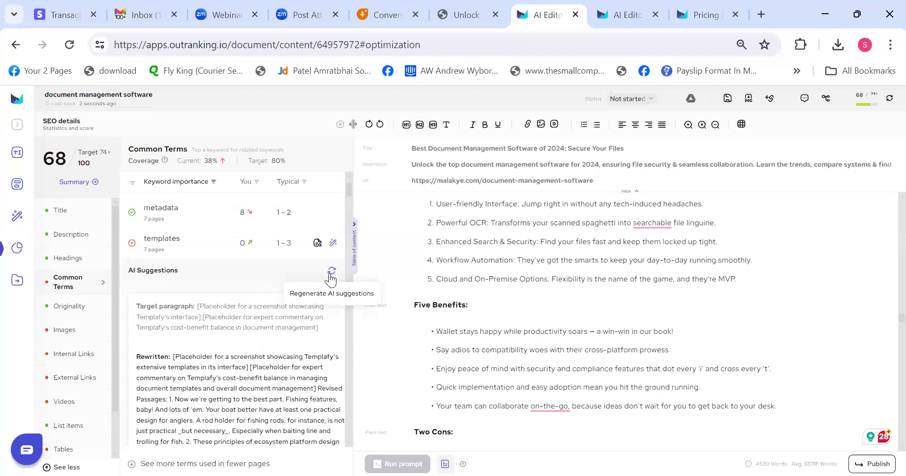
# Regenerate the AI suggestions for "templates", review the new rewrite, and look through the remaining common terms
pyautogui.click(331, 278)
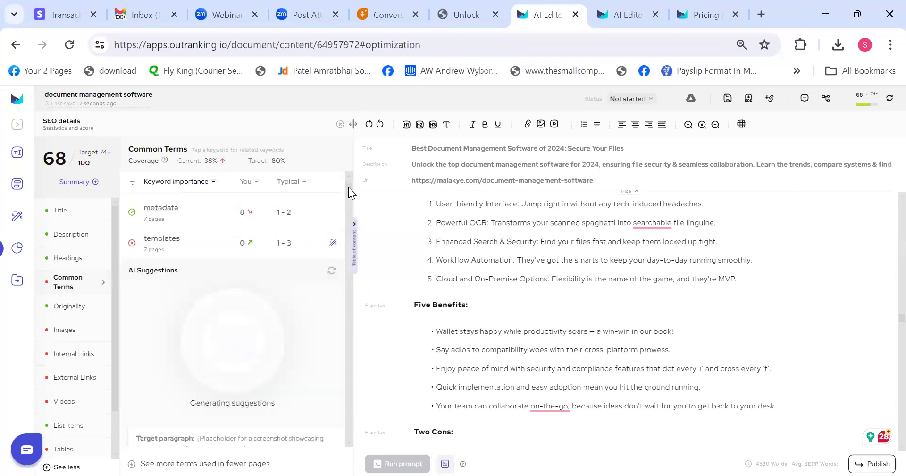
pyautogui.scroll(-2, 349, 188)
pyautogui.scroll(3, 351, 189)
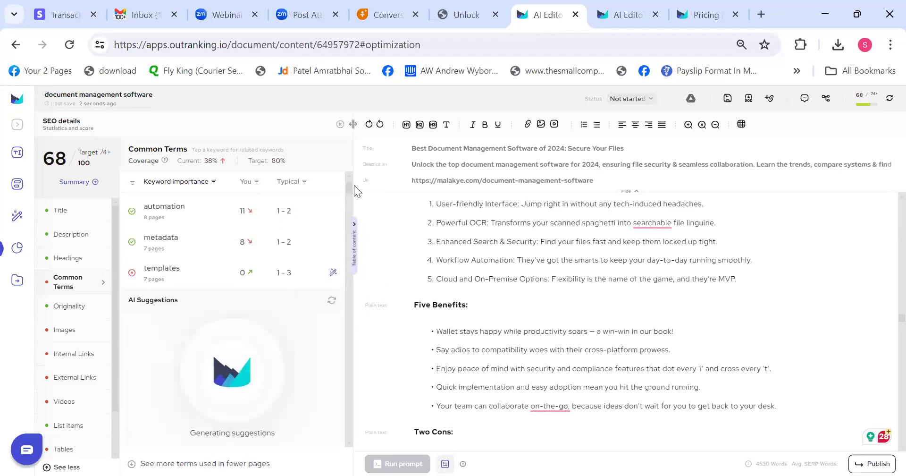
pyautogui.scroll(-2, 352, 187)
pyautogui.scroll(3, 352, 184)
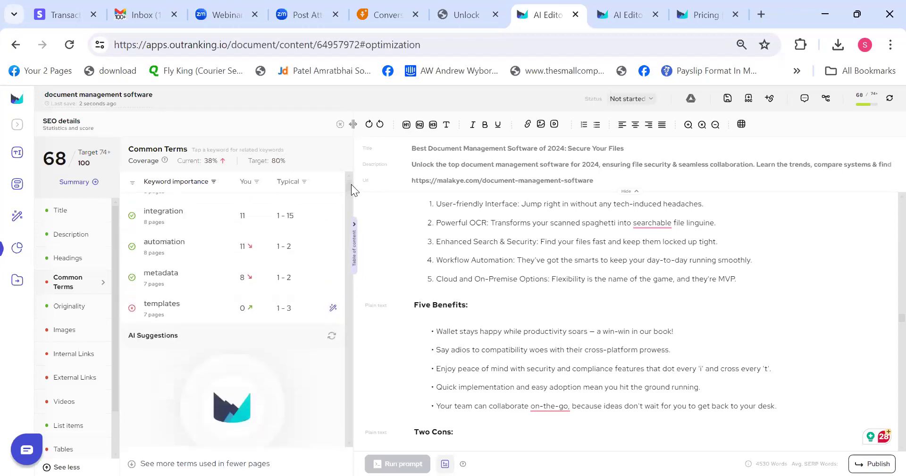
pyautogui.scroll(-5, 351, 187)
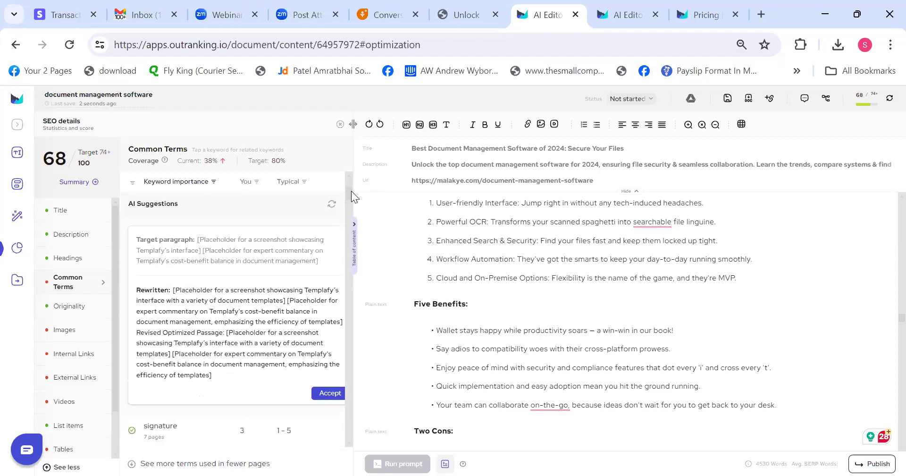
pyautogui.scroll(-2, 351, 192)
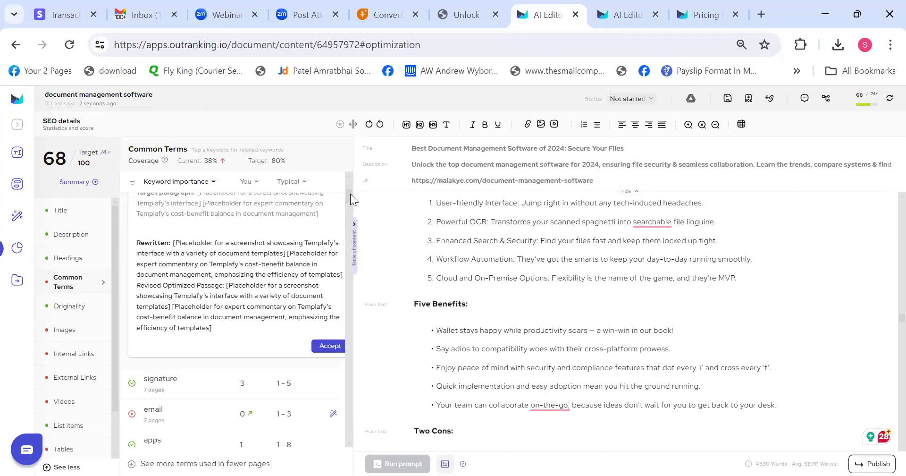
pyautogui.scroll(-5, 349, 199)
pyautogui.scroll(-5, 349, 208)
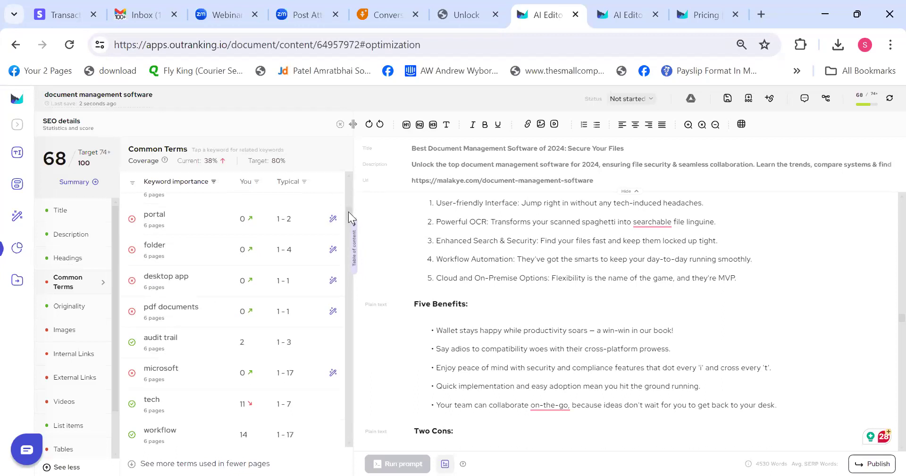
# Open the score summary and cut the article's title down to "Best"
pyautogui.click(93, 161)
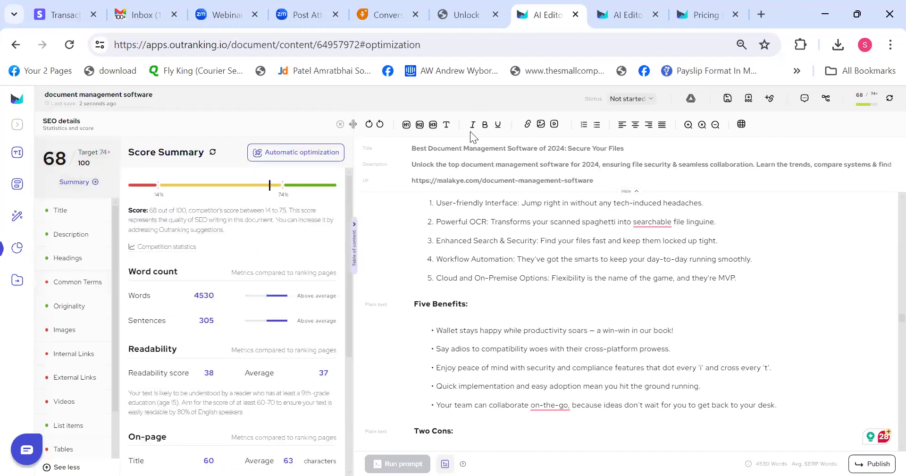
pyautogui.moveTo(428, 150); pyautogui.dragTo(664, 138)
pyautogui.click(664, 138)
pyautogui.press('BackSpace')
pyautogui.moveTo(429, 148); pyautogui.dragTo(834, 153)
pyautogui.press('BackSpace')
# Cut the meta description down to "Unlock the top" and refresh the article's SEO score
pyautogui.moveTo(462, 164); pyautogui.dragTo(883, 187)
pyautogui.press('BackSpace')
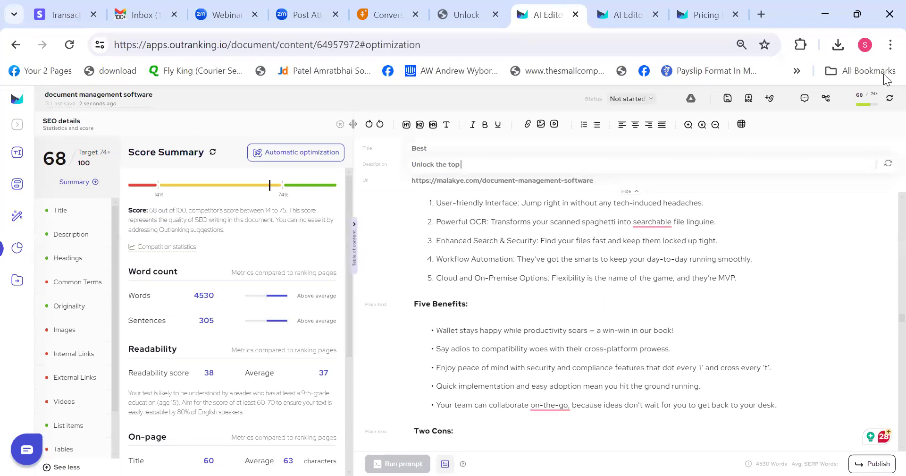
pyautogui.click(889, 100)
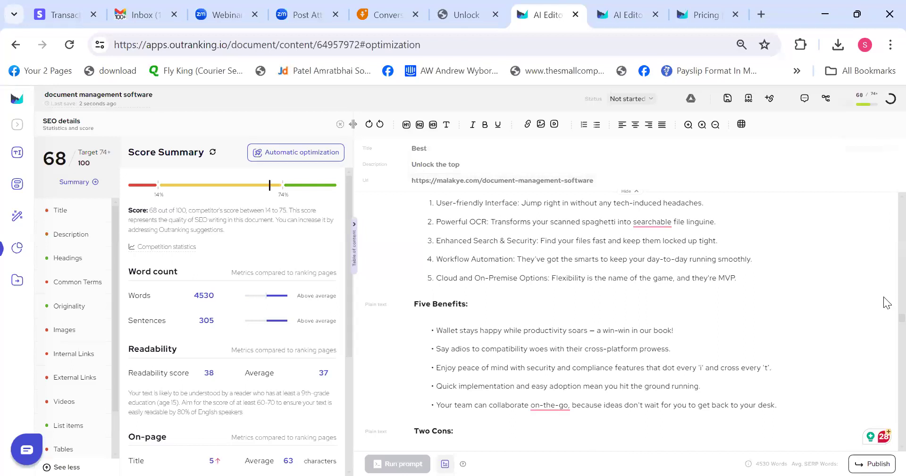
# Delete the large block of article text from after the OpenKM suggestions to the small-business infographic placeholder in the FAQ
pyautogui.moveTo(887, 345); pyautogui.dragTo(892, 472)
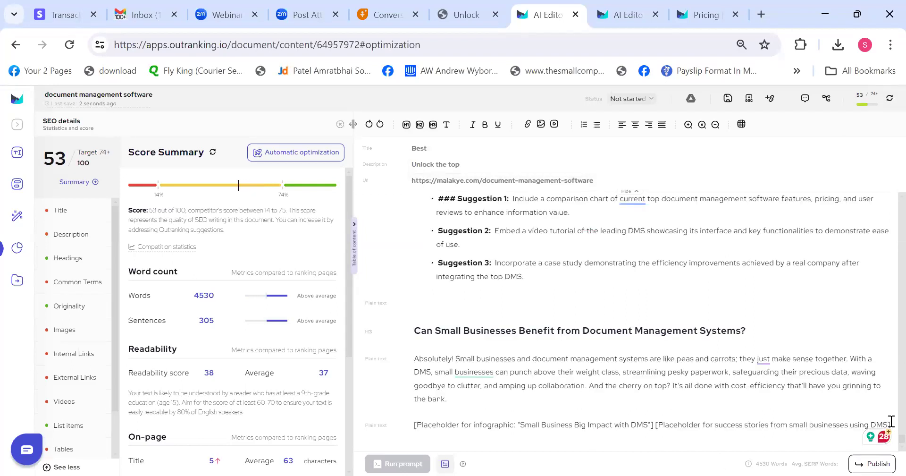
pyautogui.moveTo(442, 424); pyautogui.dragTo(405, 236)
pyautogui.press('BackSpace')
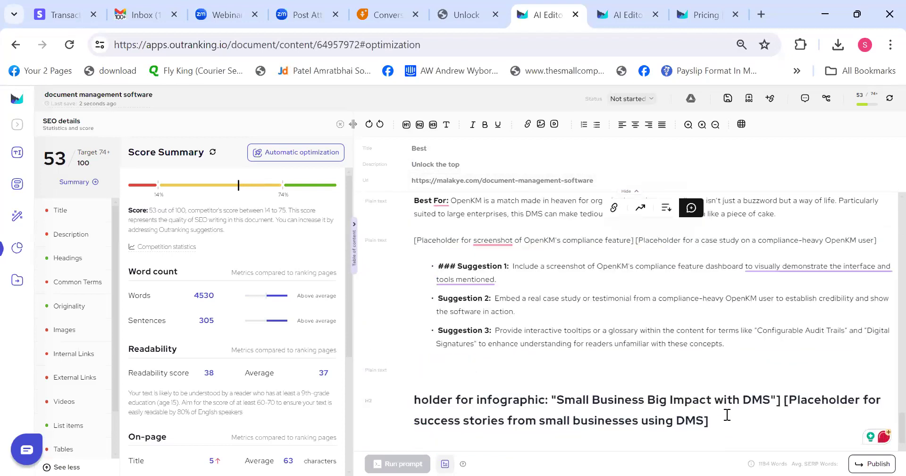
# Delete the leftover infographic and success-stories placeholder heading at the end of the article
pyautogui.moveTo(710, 421); pyautogui.dragTo(403, 392)
pyautogui.press('BackSpace')
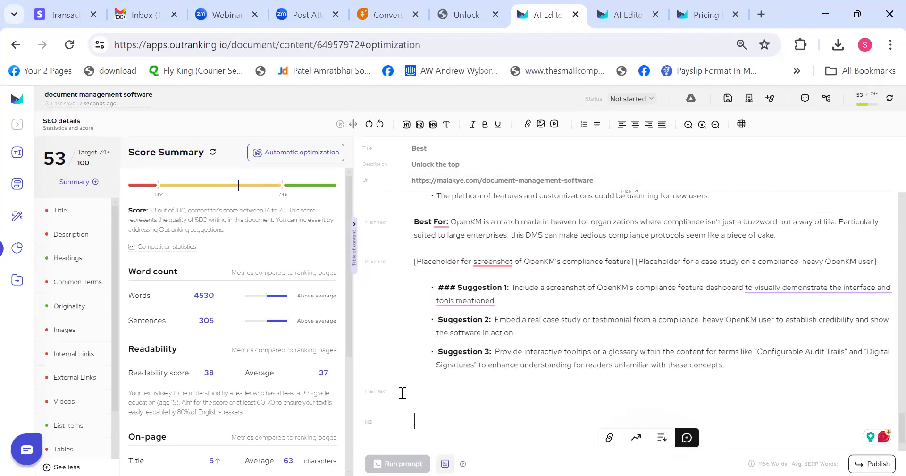
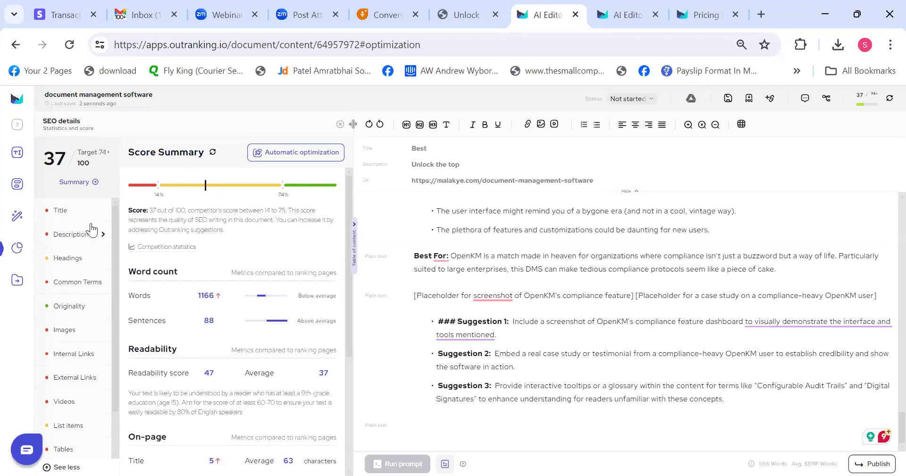
# Start automatic optimization for the title, description, number of headings, keywords in heading and missing common terms
pyautogui.click(304, 156)
pyautogui.click(308, 206)
pyautogui.click(309, 241)
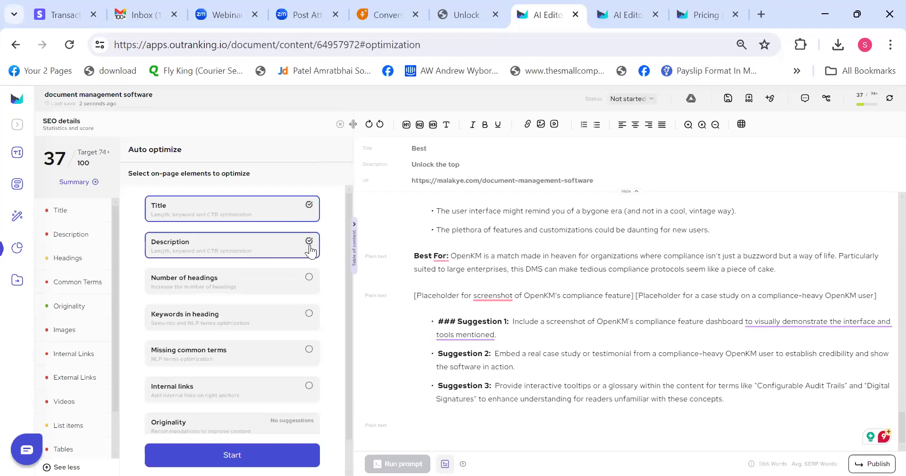
pyautogui.click(307, 277)
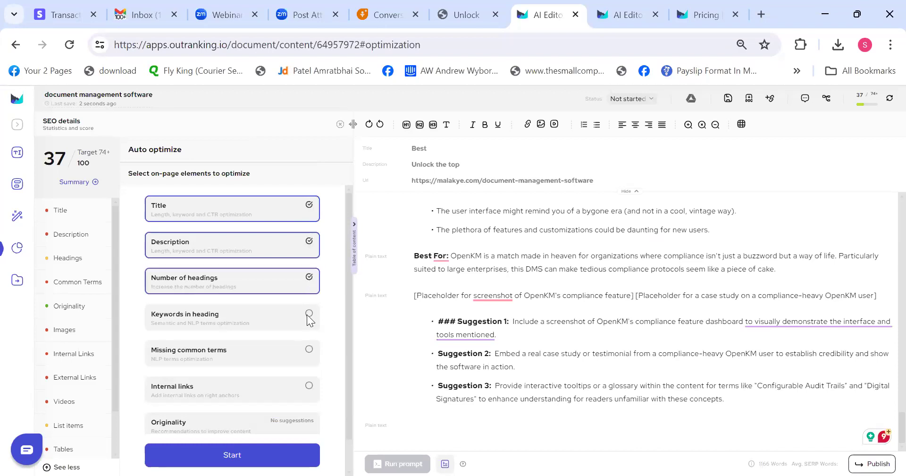
pyautogui.click(307, 325)
pyautogui.click(310, 354)
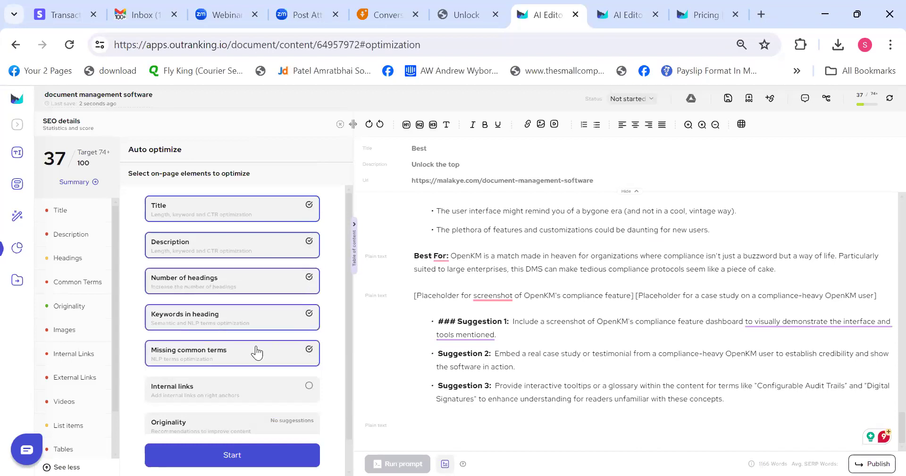
pyautogui.click(241, 456)
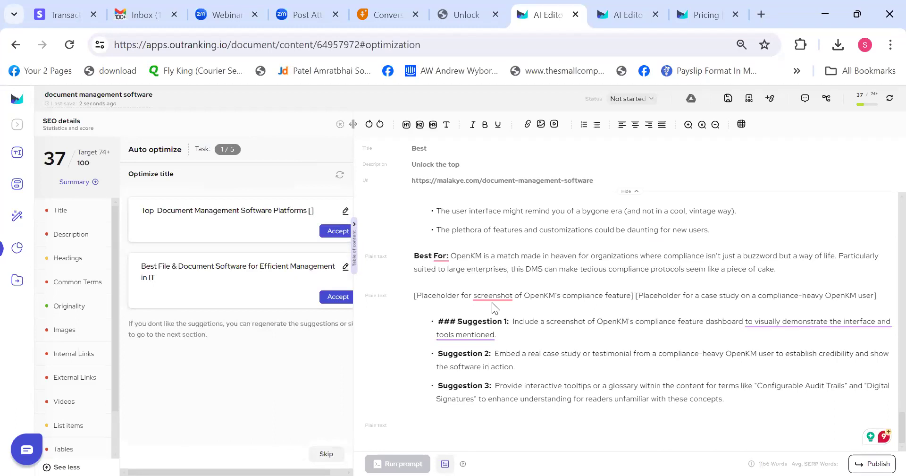
# Accept the title "Best File & Document Software for Efficient Management in IT" and the description starting "Elevate your document processing in IT"
pyautogui.click(172, 277)
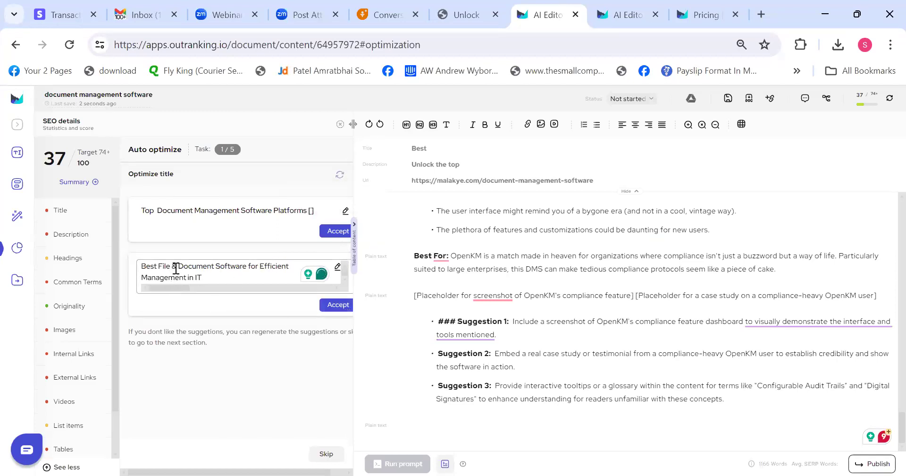
pyautogui.click(331, 305)
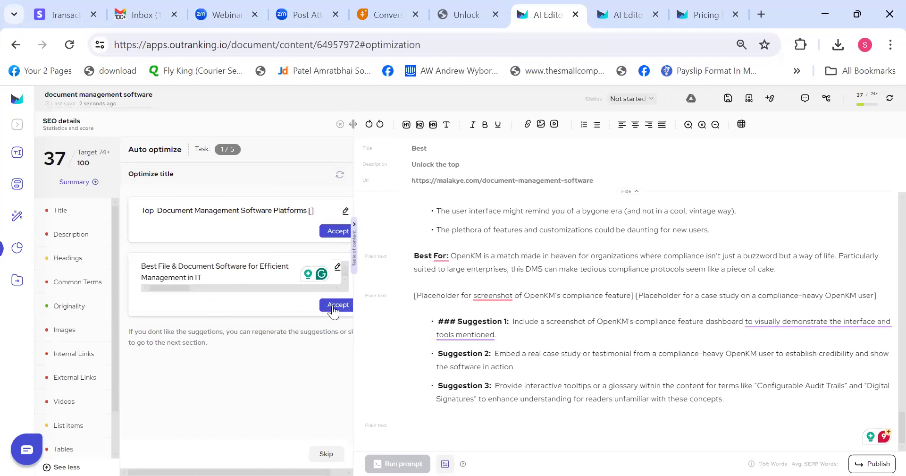
pyautogui.tripleClick(468, 149)
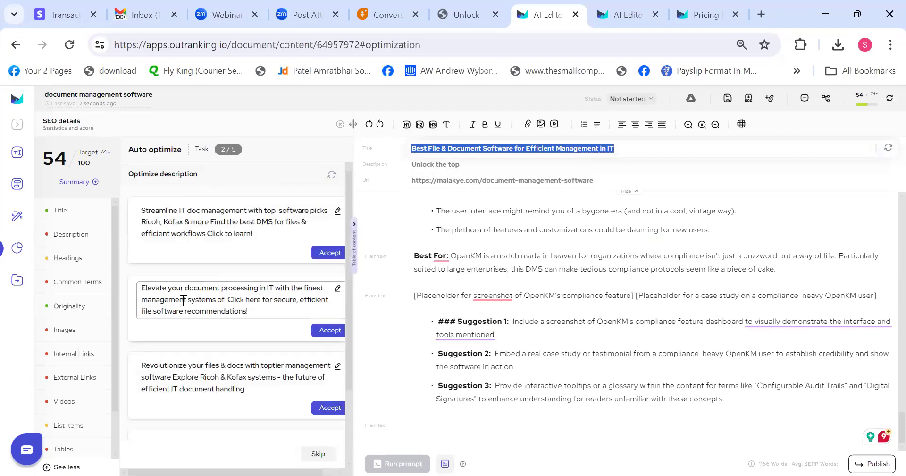
pyautogui.click(322, 330)
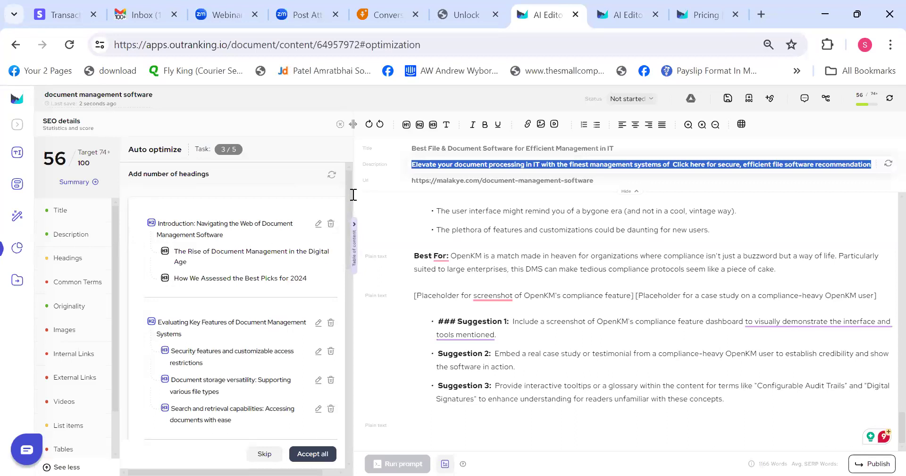
# Remove the suggested introduction, key features and top-tier reviews heading groups, plus the Imaging1.com and Imaging2.com subheadings
pyautogui.moveTo(348, 194); pyautogui.dragTo(347, 216)
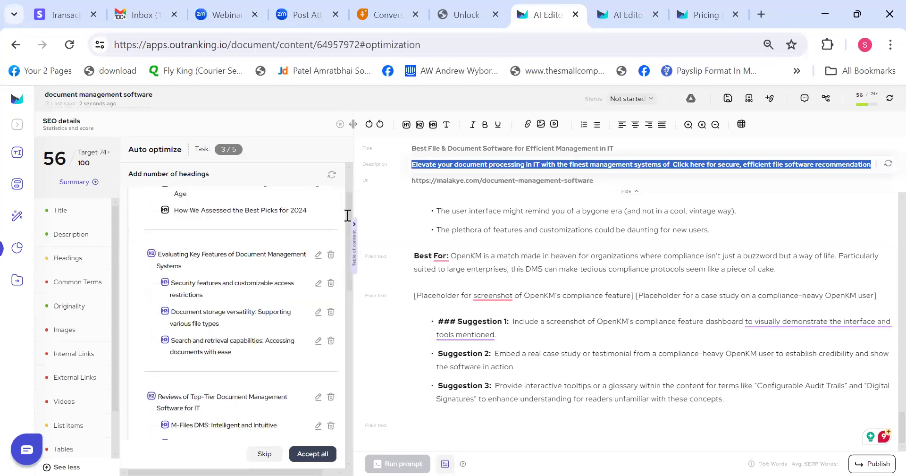
pyautogui.click(147, 255)
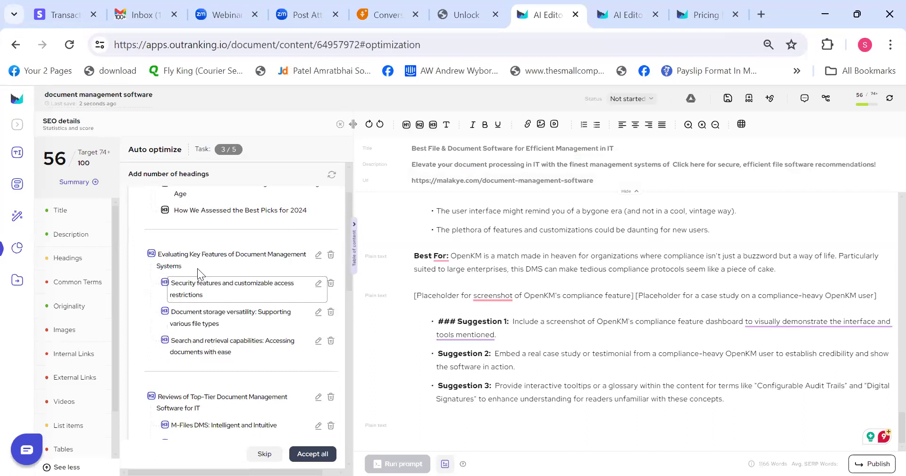
pyautogui.moveTo(347, 283); pyautogui.dragTo(367, 209)
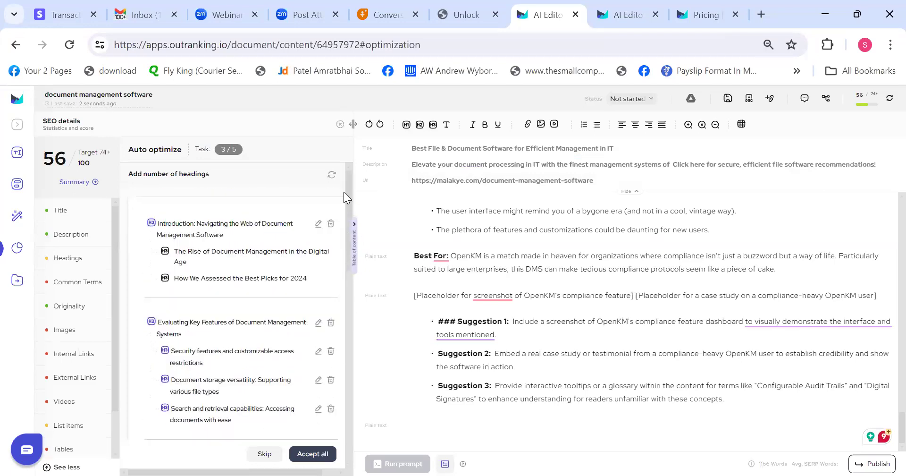
pyautogui.click(333, 226)
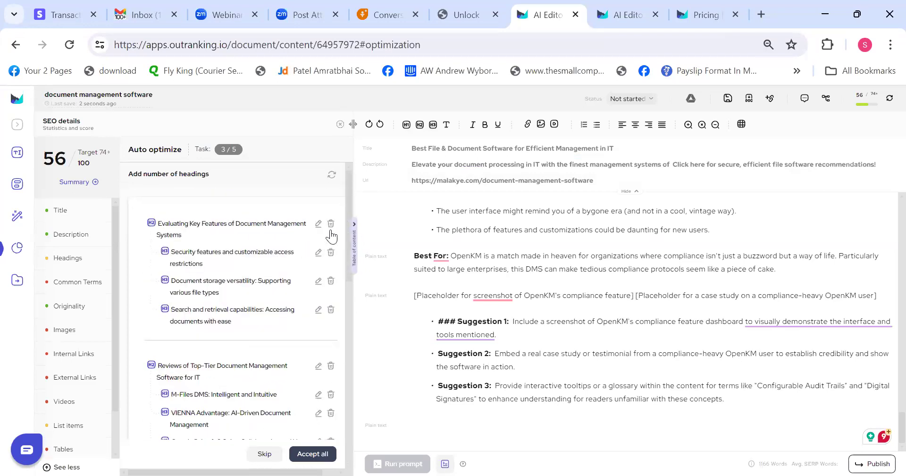
pyautogui.click(332, 229)
pyautogui.click(332, 228)
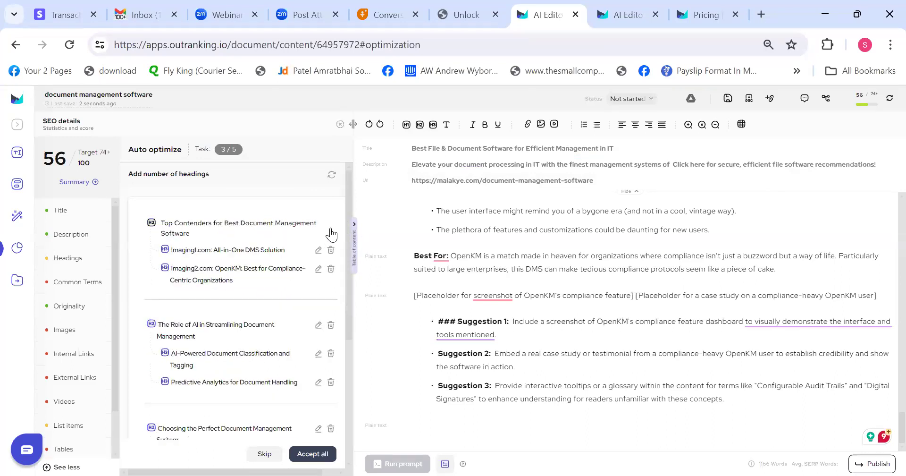
pyautogui.click(332, 250)
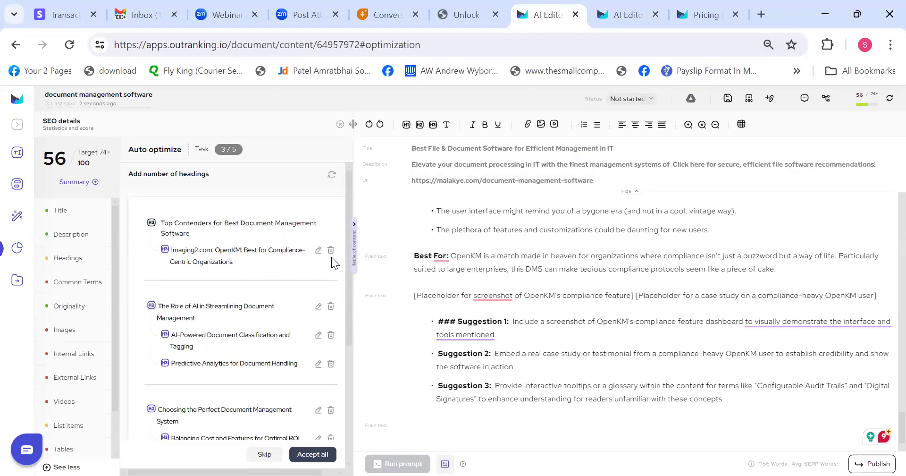
pyautogui.click(332, 254)
# Remove the heading groups on AI's role and choosing the perfect system, and accept the remaining Frequently Asked Questions headings
pyautogui.moveTo(351, 205); pyautogui.dragTo(353, 217)
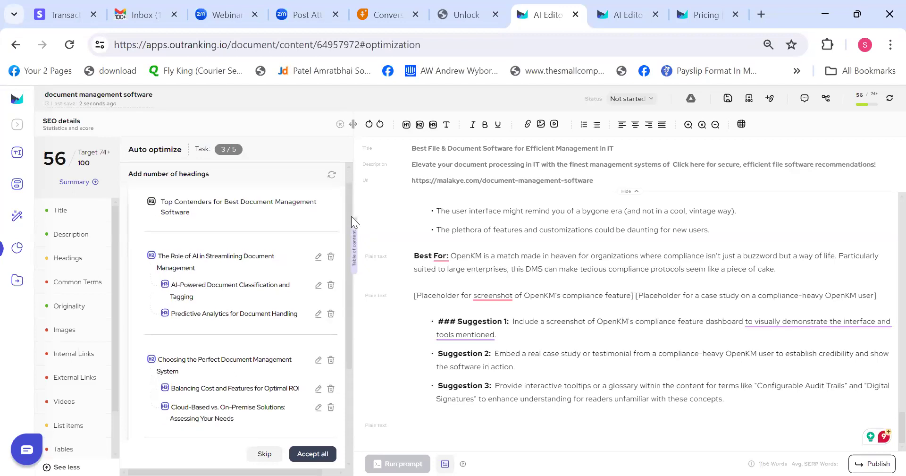
pyautogui.click(332, 256)
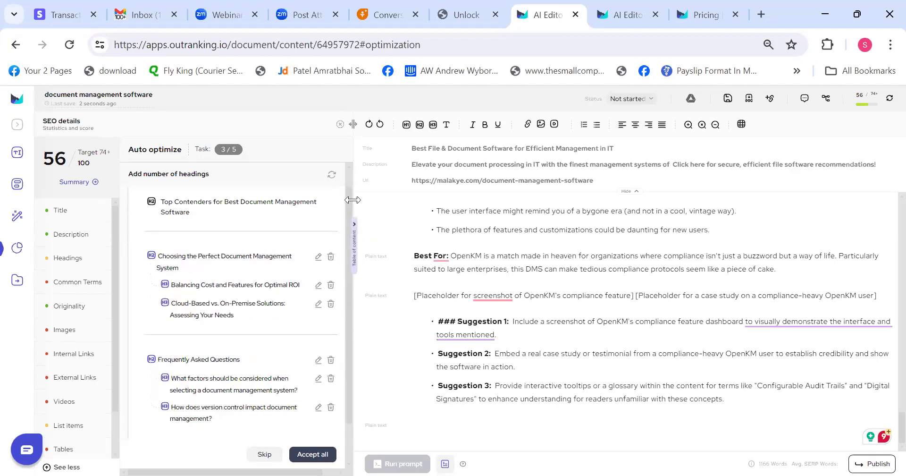
pyautogui.scroll(-2, 347, 215)
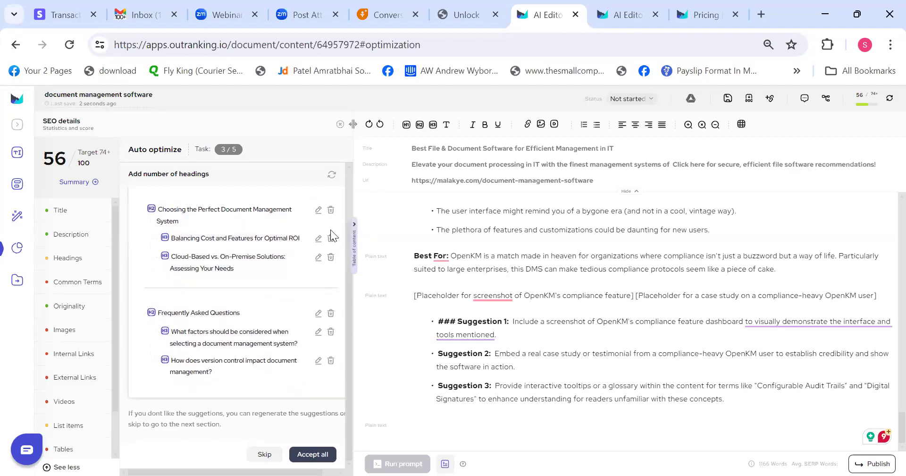
pyautogui.click(331, 209)
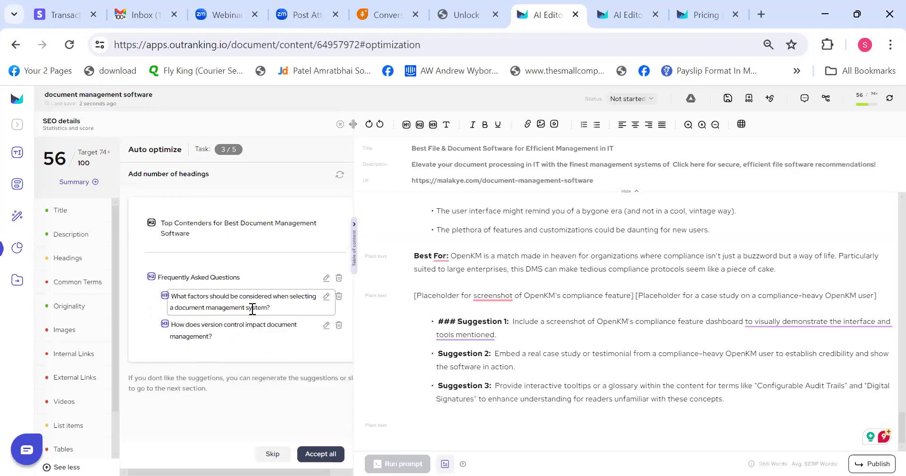
pyautogui.click(330, 459)
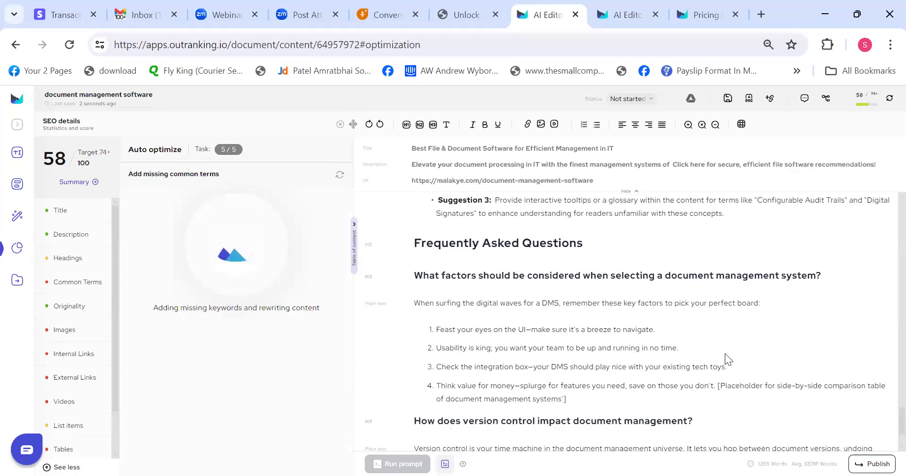
# Review the generated FAQ answers and compare the missing keywords for "How We Assessed the Best Picks for 2024" with that article section
pyautogui.scroll(-2, 884, 422)
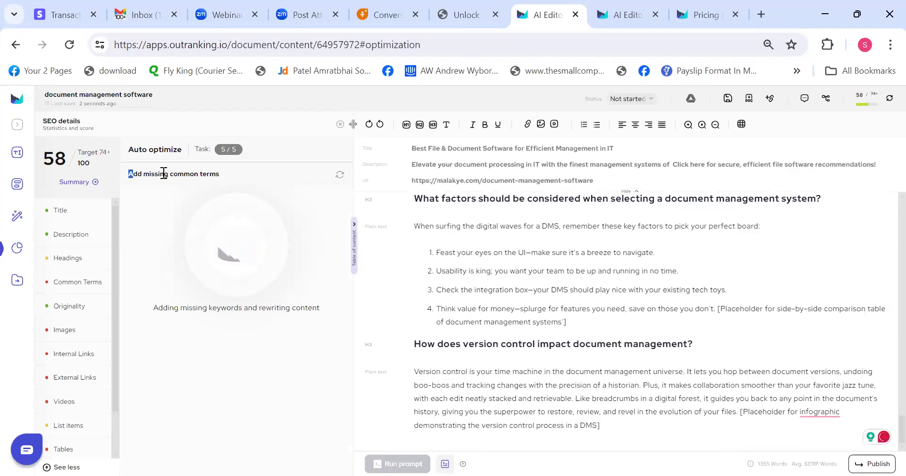
pyautogui.moveTo(126, 174); pyautogui.dragTo(233, 176)
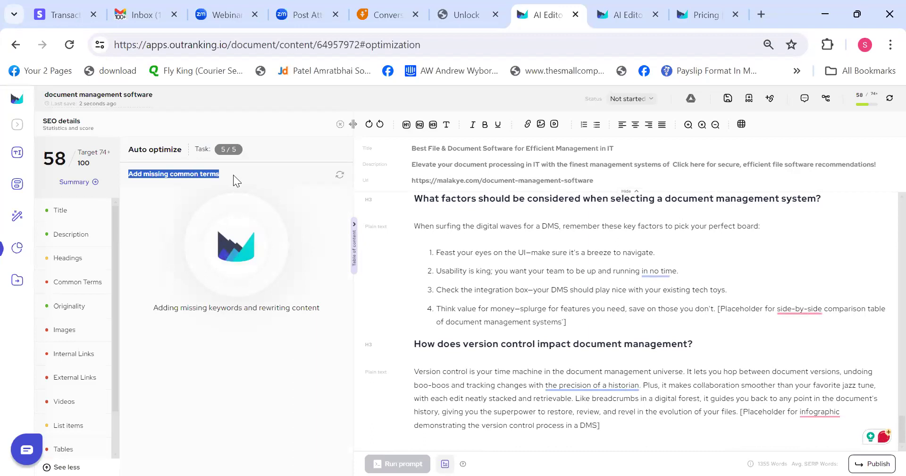
pyautogui.click(234, 174)
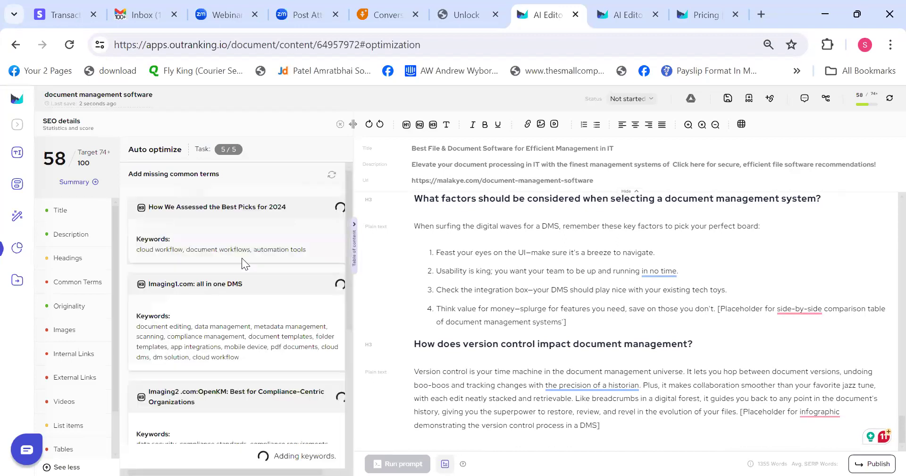
pyautogui.moveTo(135, 251); pyautogui.dragTo(298, 258)
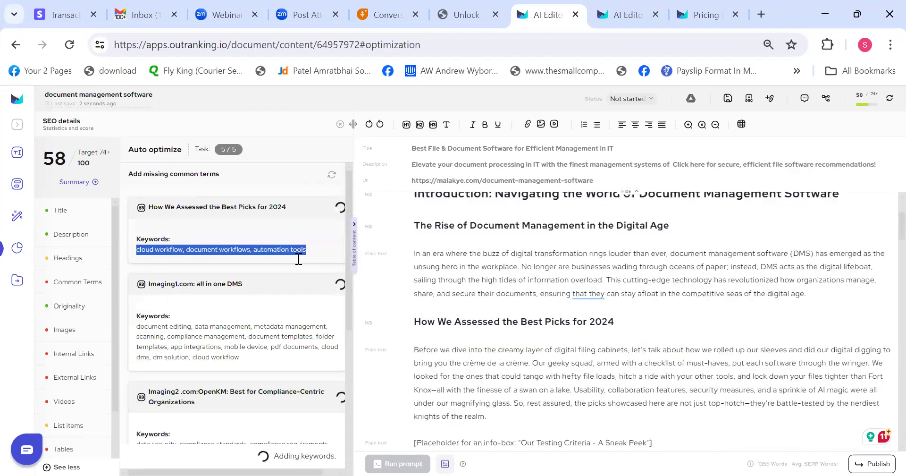
pyautogui.click(167, 211)
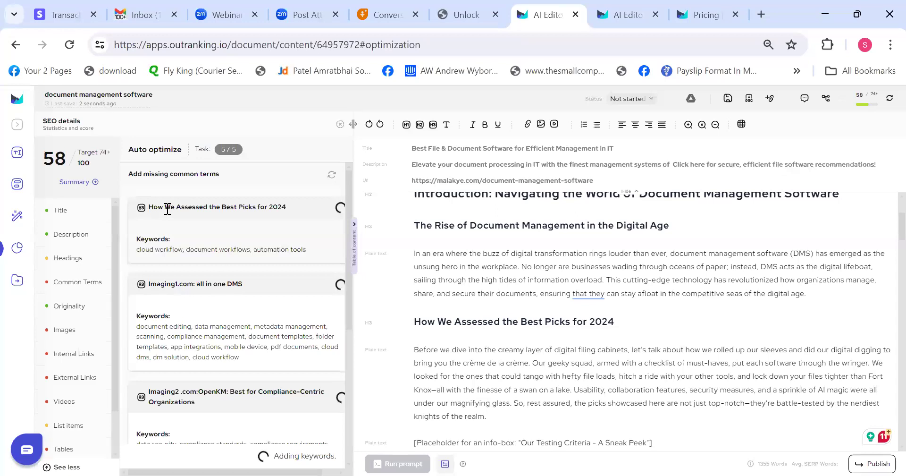
pyautogui.moveTo(292, 208); pyautogui.dragTo(147, 211)
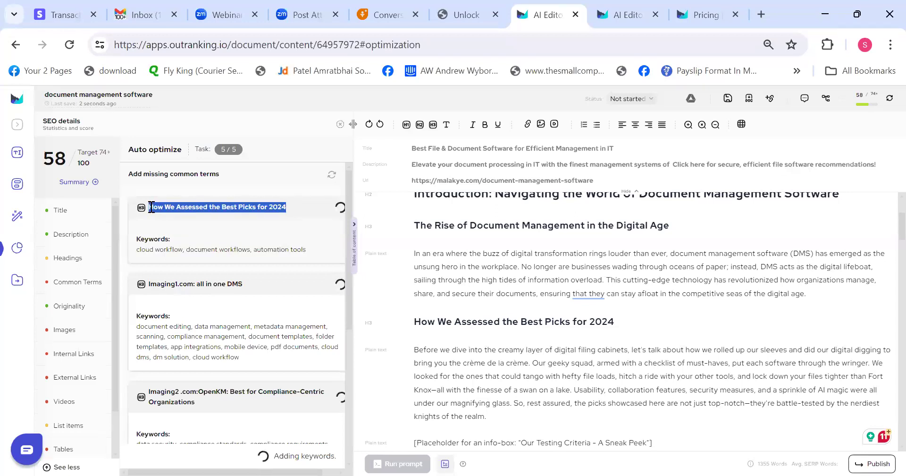
pyautogui.moveTo(414, 322); pyautogui.dragTo(502, 322)
pyautogui.moveTo(556, 322); pyautogui.dragTo(623, 321)
pyautogui.click(417, 350)
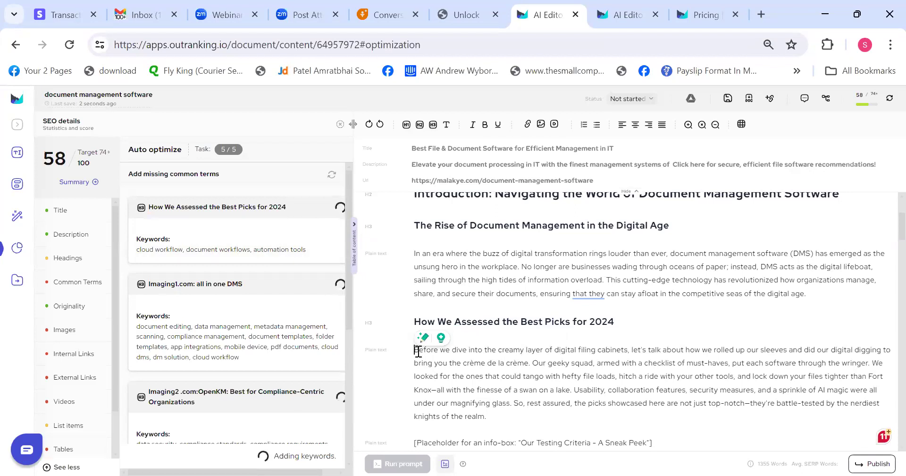
pyautogui.moveTo(417, 350); pyautogui.dragTo(490, 405)
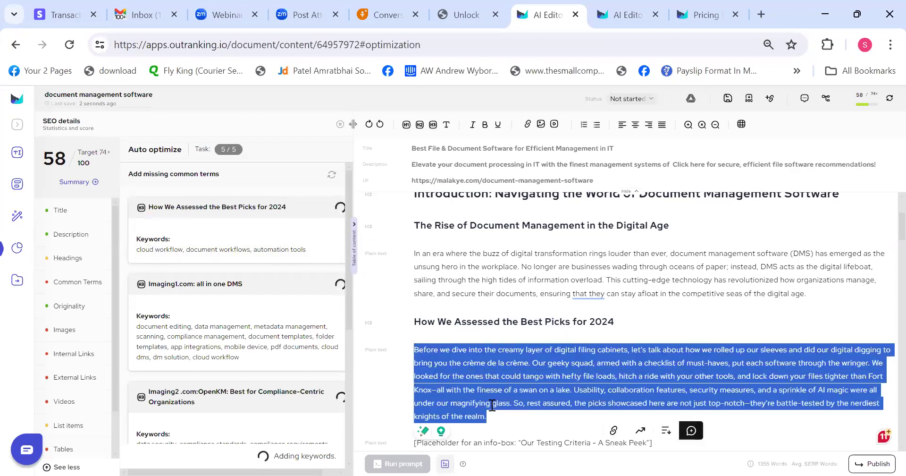
pyautogui.click(492, 405)
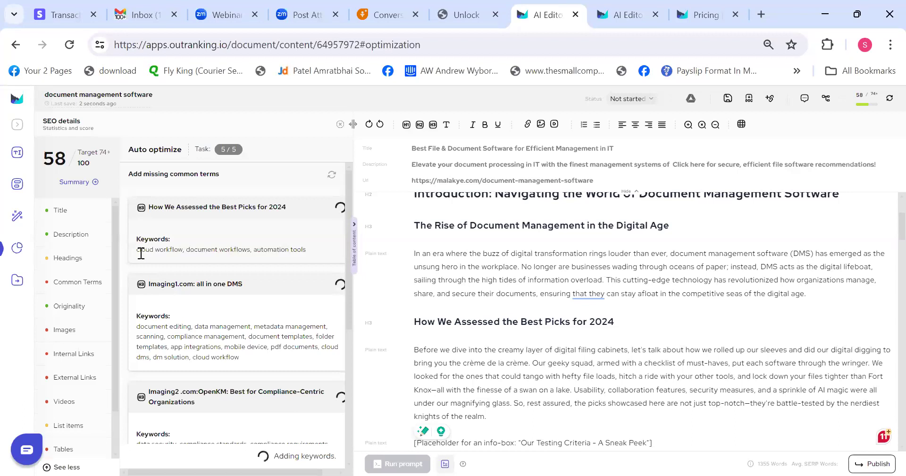
pyautogui.moveTo(134, 250); pyautogui.dragTo(313, 252)
pyautogui.click(312, 252)
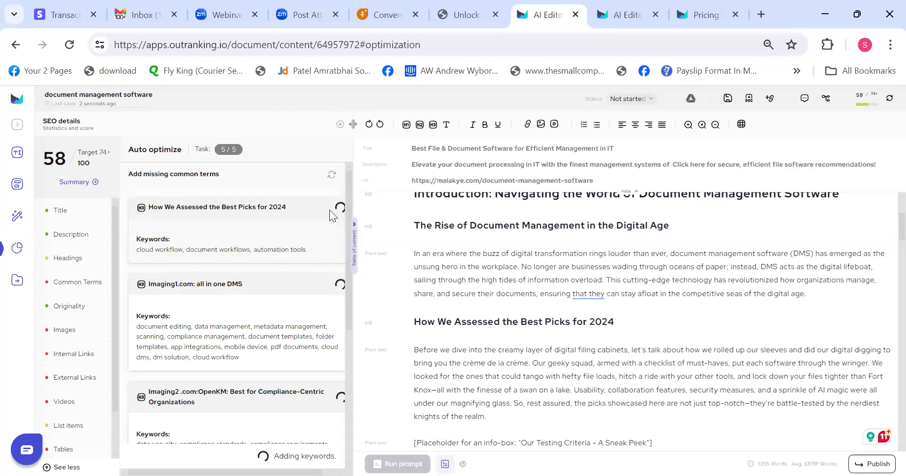
# Review and accept the keyword-enriched rewrite of the "How We Assessed the Best Picks for 2024" section
pyautogui.moveTo(351, 181); pyautogui.dragTo(340, 161)
pyautogui.moveTo(349, 192)
pyautogui.mouseDown()
pyautogui.moveTo(342, 334)
pyautogui.moveTo(337, 181)
pyautogui.mouseUp()
pyautogui.moveTo(347, 186); pyautogui.dragTo(347, 208)
pyautogui.moveTo(137, 232); pyautogui.dragTo(266, 272)
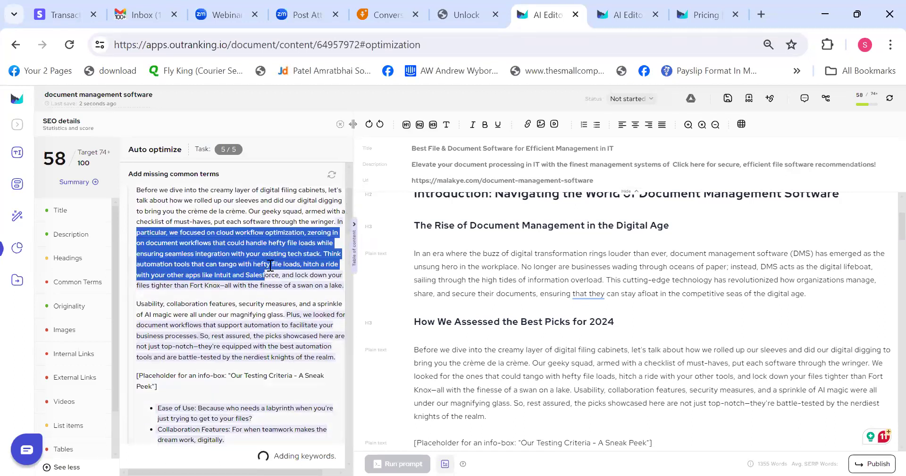
pyautogui.click(271, 266)
pyautogui.moveTo(349, 188); pyautogui.dragTo(346, 233)
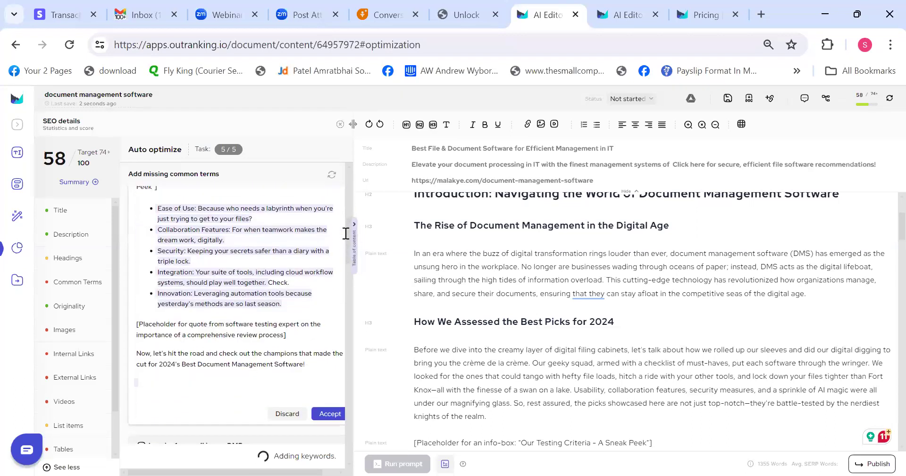
pyautogui.click(323, 414)
pyautogui.moveTo(441, 258); pyautogui.dragTo(414, 391)
pyautogui.click(703, 329)
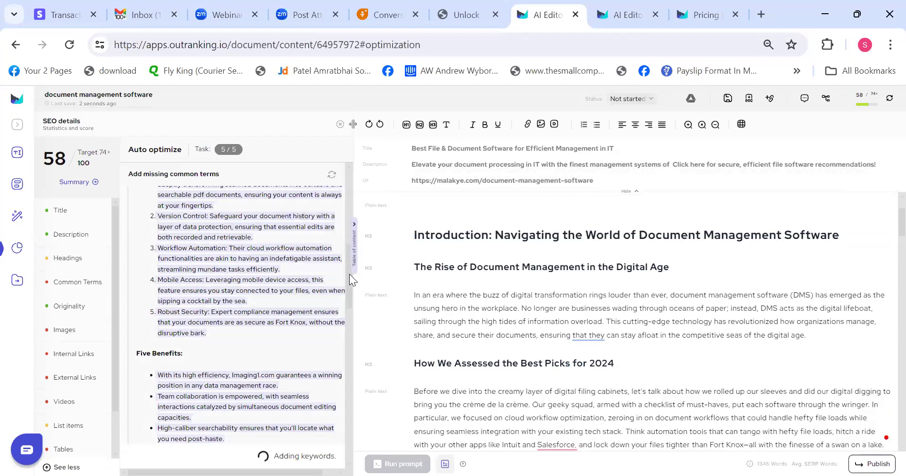
# Review and accept the keyword-enriched rewrite of the Imaging1.com section
pyautogui.moveTo(350, 290); pyautogui.dragTo(349, 264)
pyautogui.moveTo(351, 227); pyautogui.dragTo(345, 392)
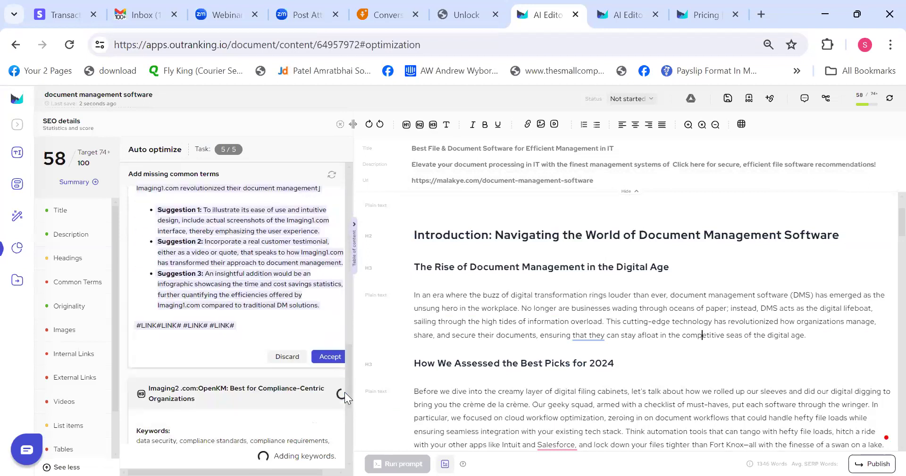
pyautogui.click(334, 361)
# Review the remaining keyword-enriched rewrites, accept them all and finish adding the missing common terms
pyautogui.moveTo(349, 273); pyautogui.dragTo(349, 308)
pyautogui.scroll(2, 350, 308)
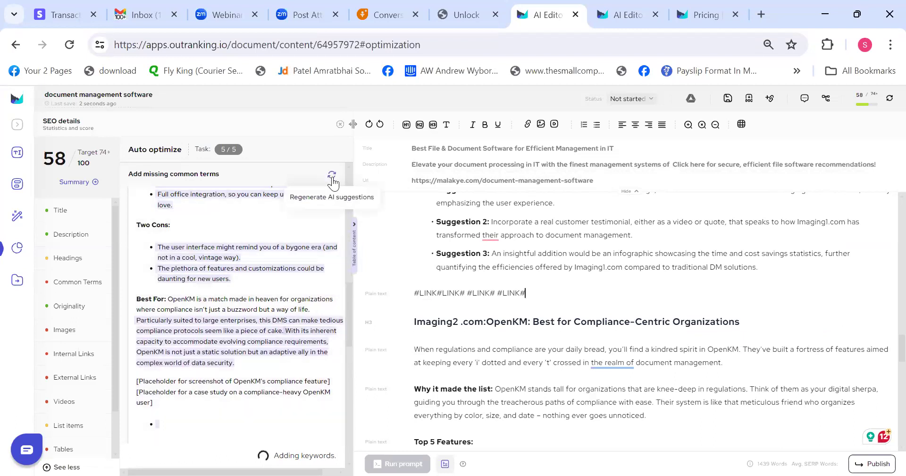
pyautogui.moveTo(346, 306); pyautogui.dragTo(285, 361)
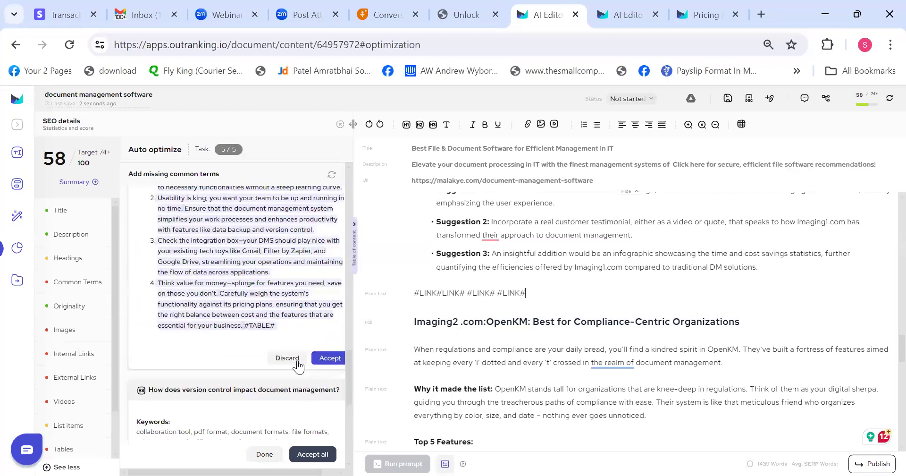
pyautogui.moveTo(350, 362); pyautogui.dragTo(321, 454)
pyautogui.click(321, 454)
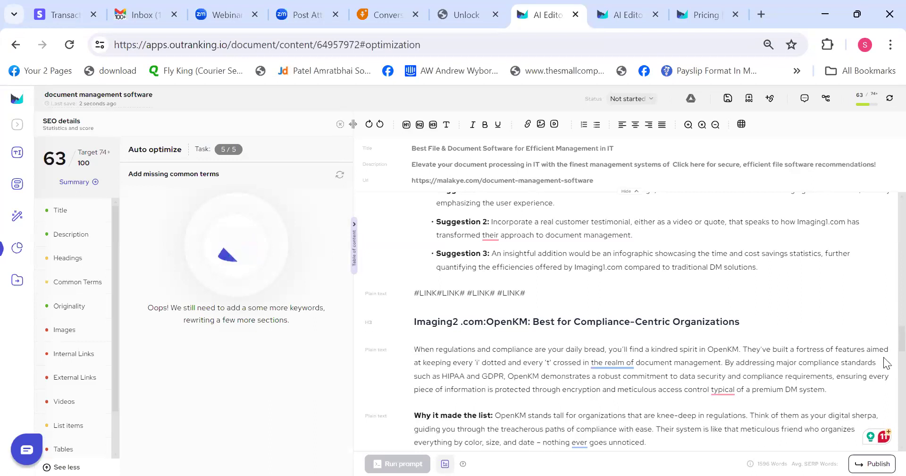
pyautogui.scroll(6, 887, 339)
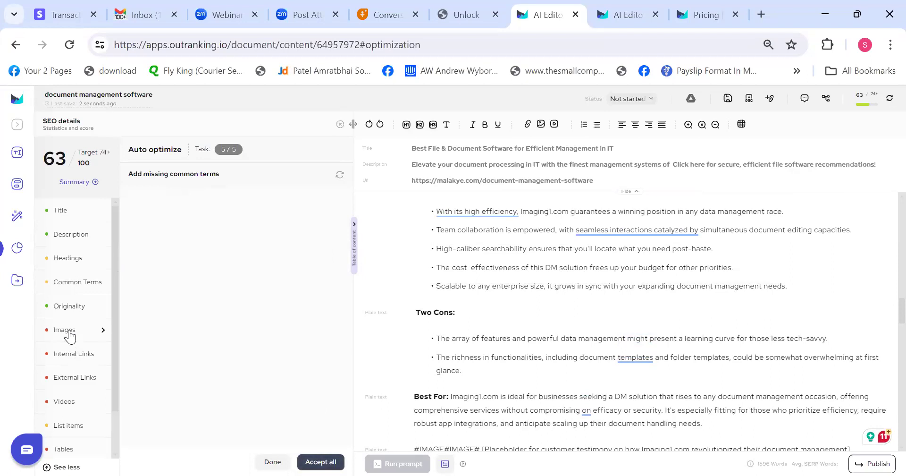
pyautogui.click(274, 461)
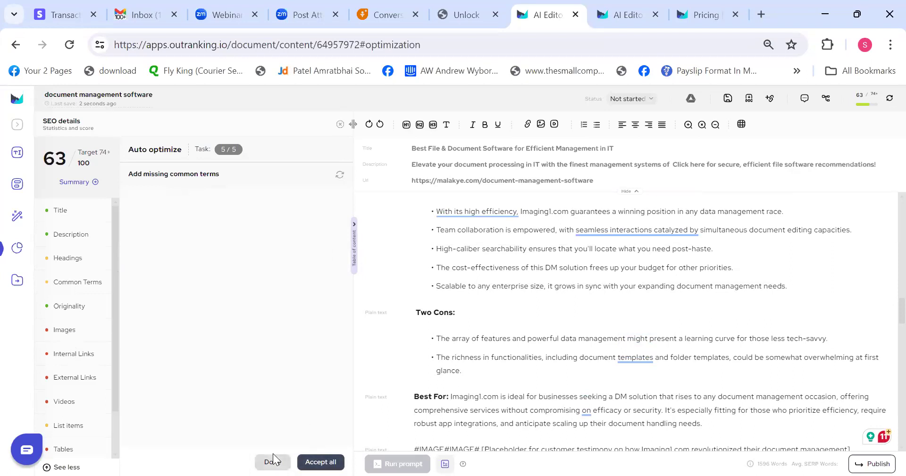
# Examine the article's image target, the image upload option and the number of images used by competing pages
pyautogui.click(64, 330)
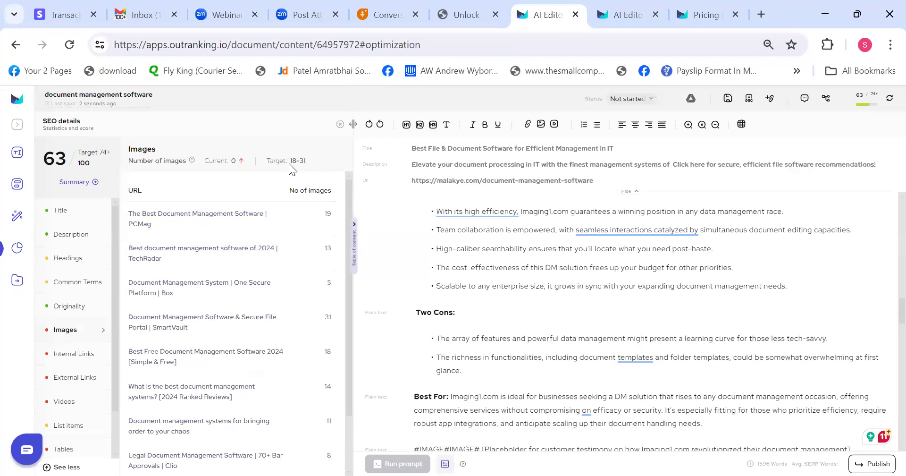
pyautogui.moveTo(293, 162); pyautogui.dragTo(310, 162)
pyautogui.click(310, 163)
pyautogui.click(541, 125)
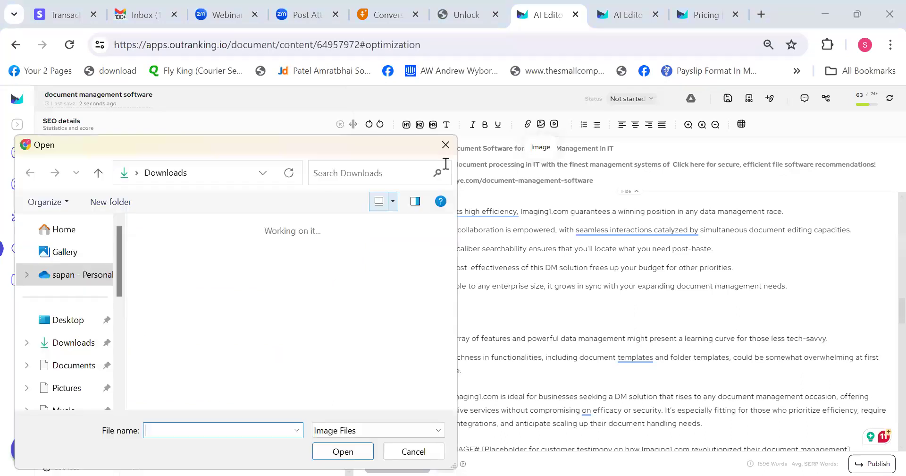
pyautogui.click(437, 137)
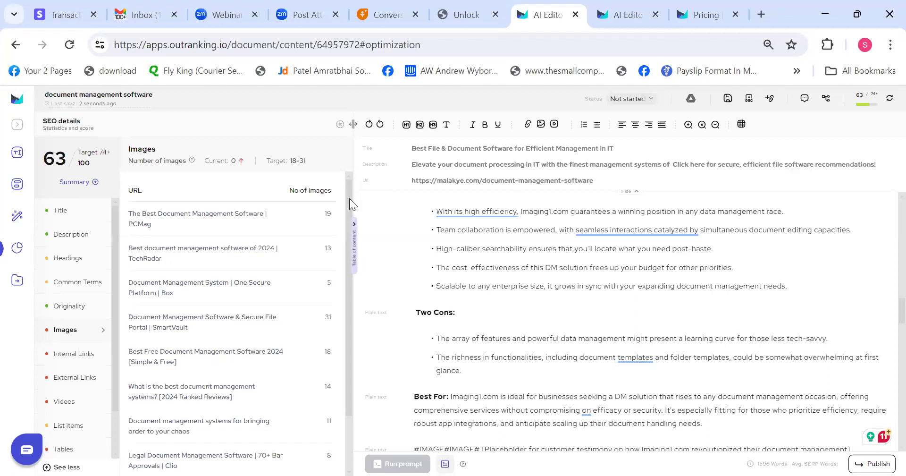
pyautogui.scroll(-3, 342, 269)
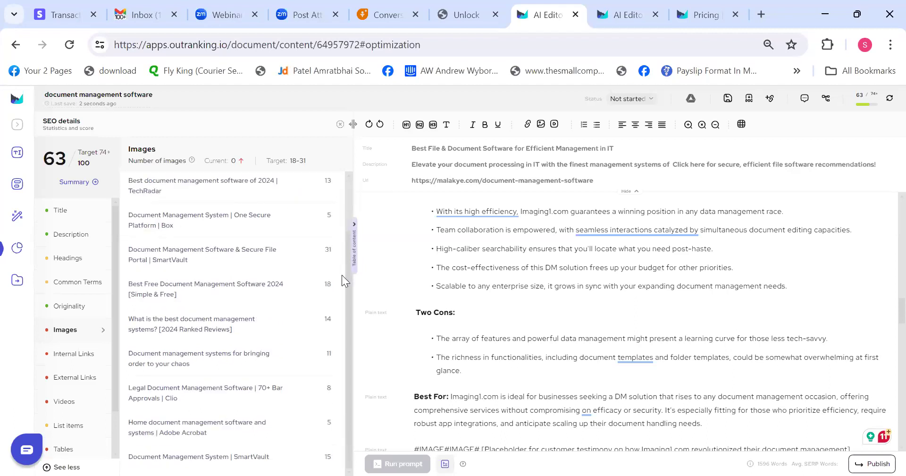
# Examine the internal links target, the link search for the word "Scalable" and the sitemap URL setting
pyautogui.click(70, 357)
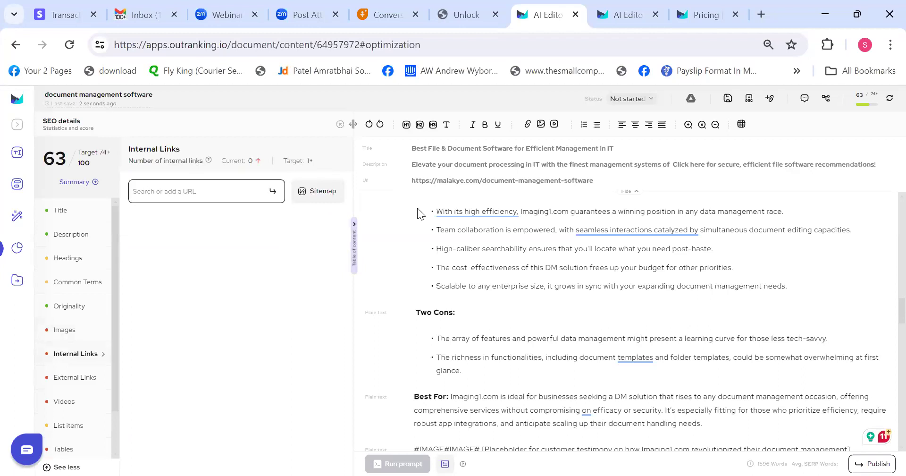
pyautogui.moveTo(435, 286); pyautogui.dragTo(468, 285)
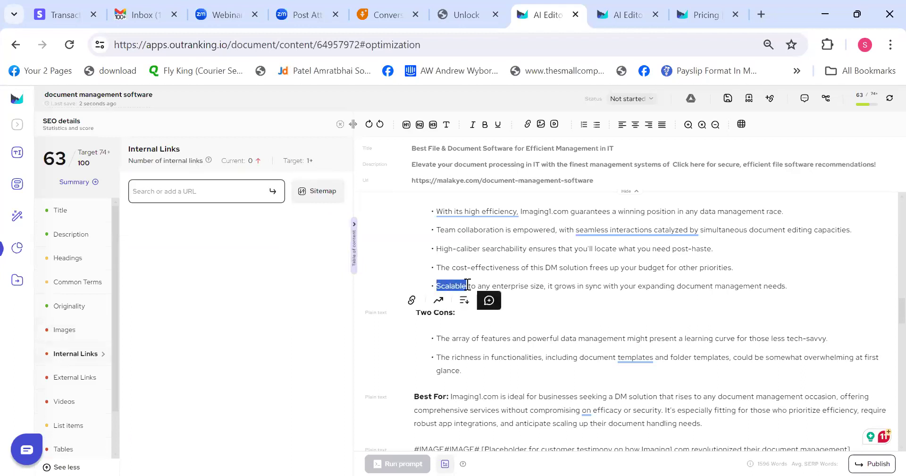
pyautogui.click(412, 300)
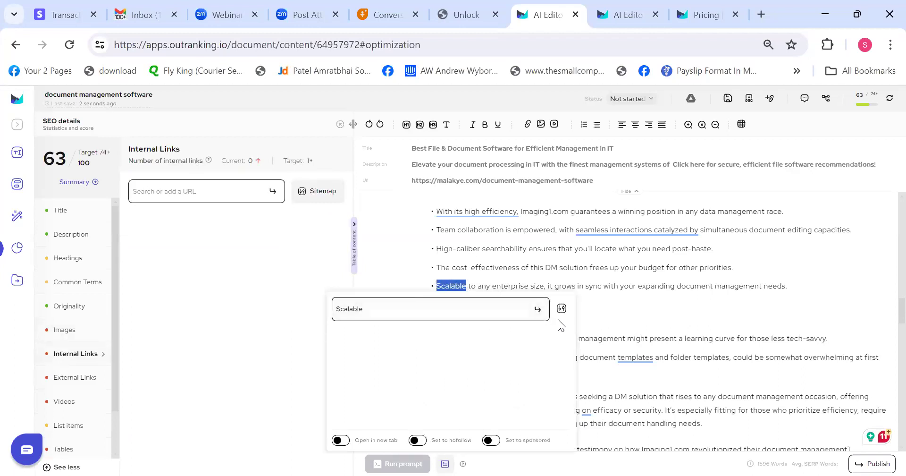
pyautogui.click(538, 310)
pyautogui.click(318, 191)
pyautogui.tripleClick(253, 214)
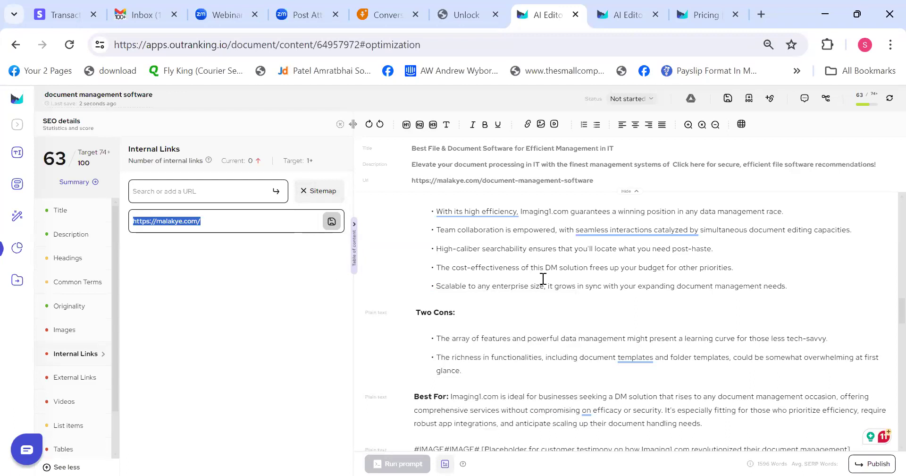
pyautogui.click(304, 276)
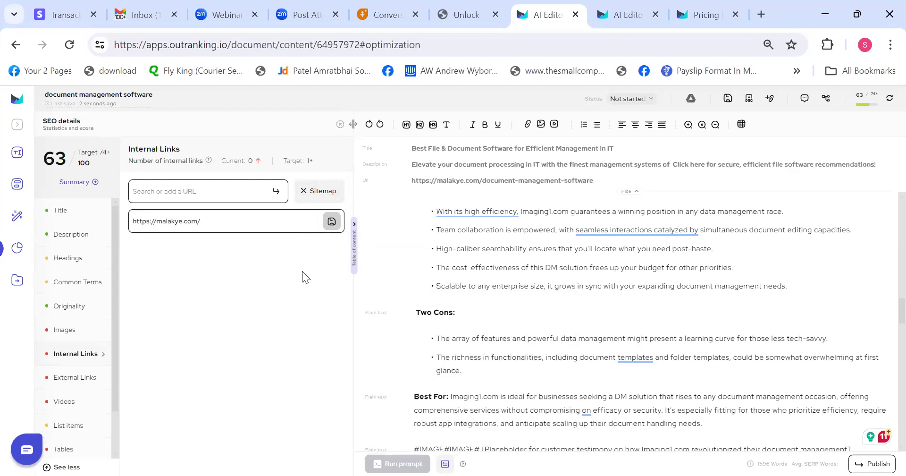
# Compare the current and target figures for external links, videos and list items, and check the tables metric
pyautogui.click(74, 377)
pyautogui.moveTo(308, 162); pyautogui.dragTo(324, 161)
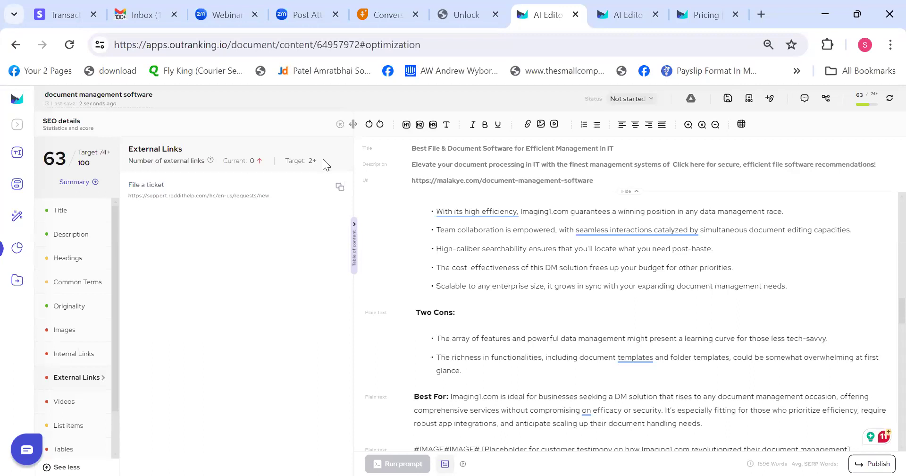
pyautogui.click(66, 401)
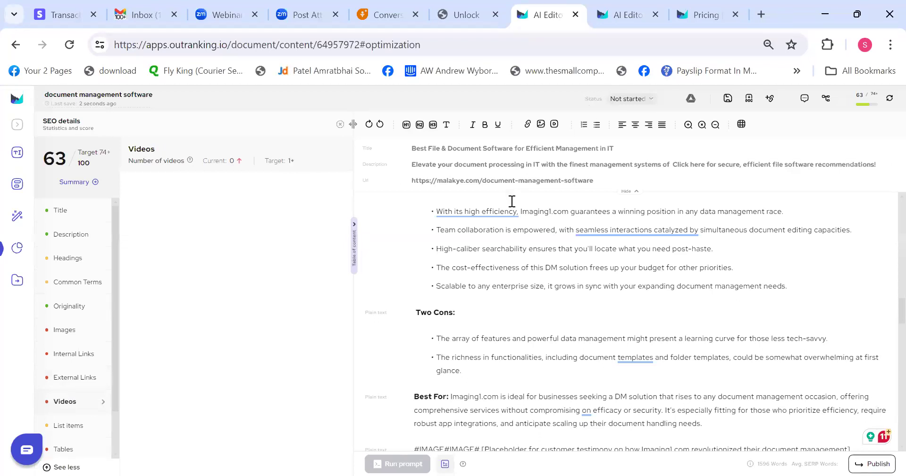
pyautogui.click(80, 426)
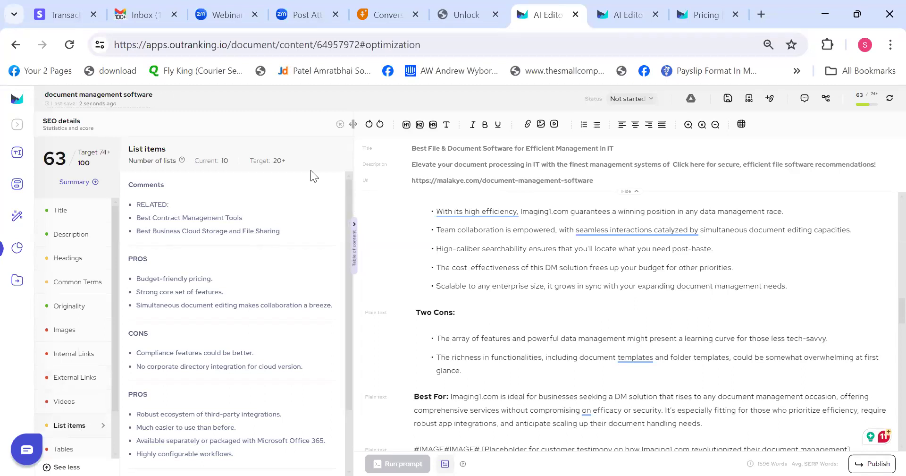
pyautogui.click(227, 162)
pyautogui.click(65, 448)
pyautogui.moveTo(202, 167); pyautogui.dragTo(294, 164)
pyautogui.click(294, 164)
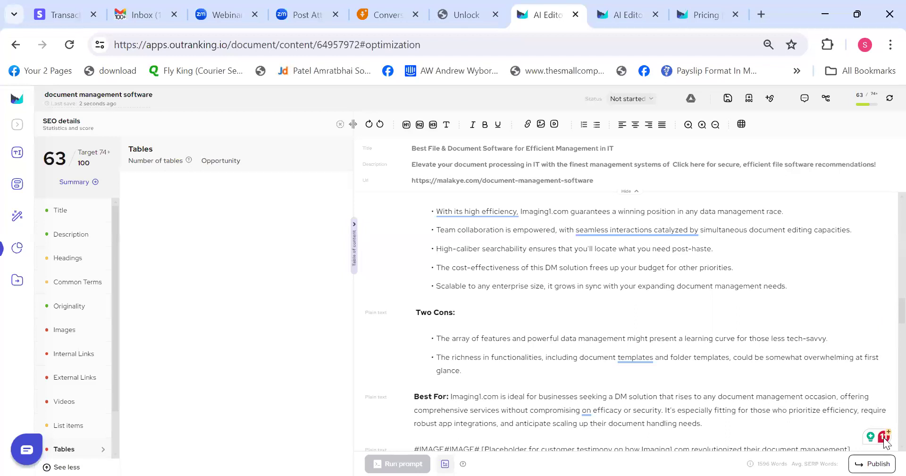
# Add empty paragraphs after the version control answer at the end of the article
pyautogui.scroll(-15, 886, 443)
pyautogui.click(502, 432)
pyautogui.press('Return')
pyautogui.press('Return')
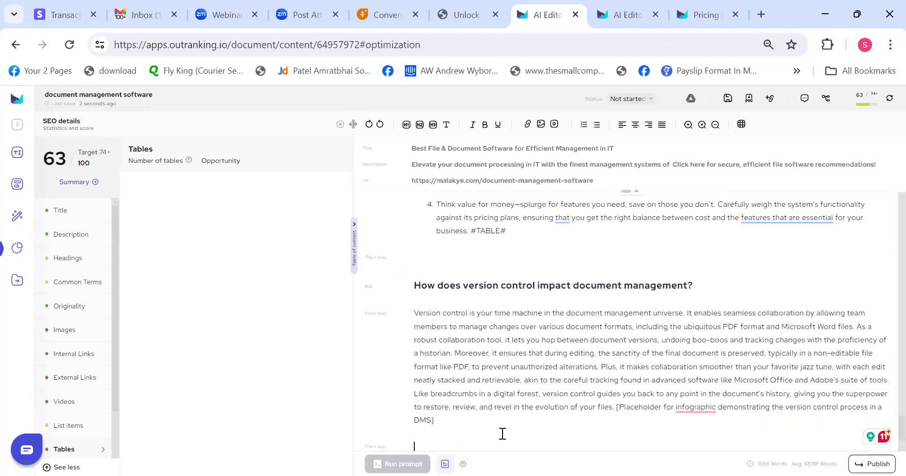
pyautogui.click(741, 124)
pyautogui.click(725, 151)
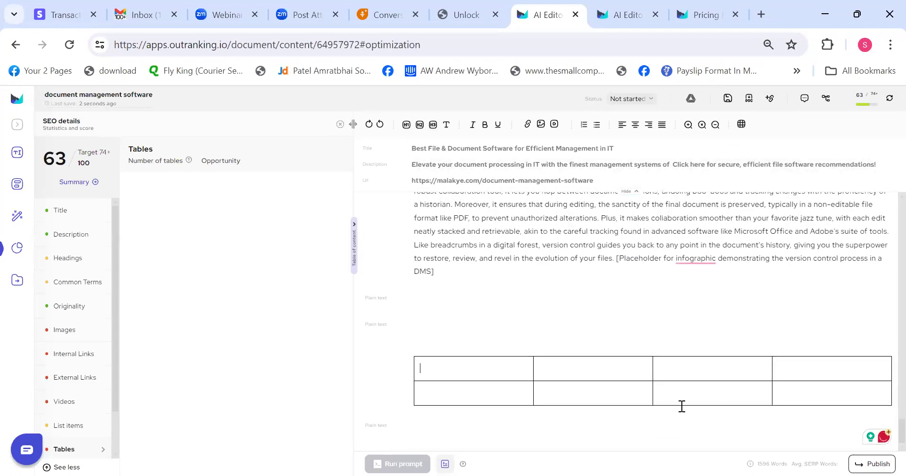
pyautogui.hotkey('ctrl', 'z')
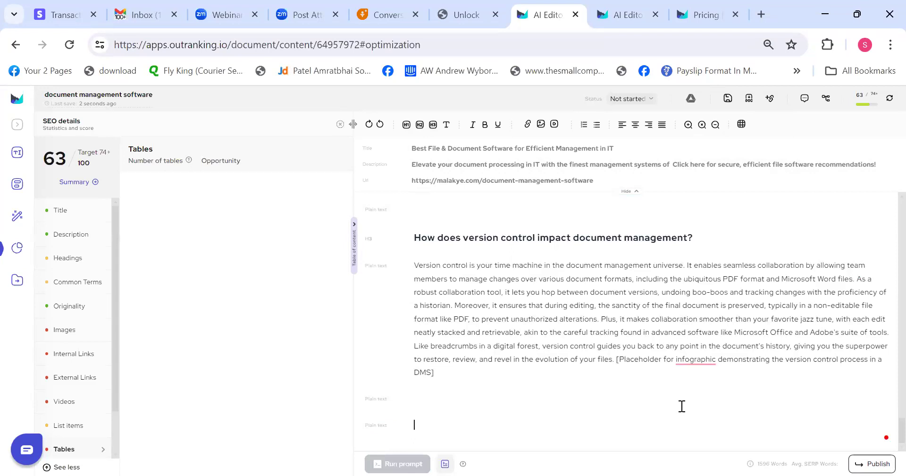
# Insert the saved prompt for a two-column score table on organic essential oils, remove its extra leading ">" and run it
pyautogui.write('/')
pyautogui.click(638, 225)
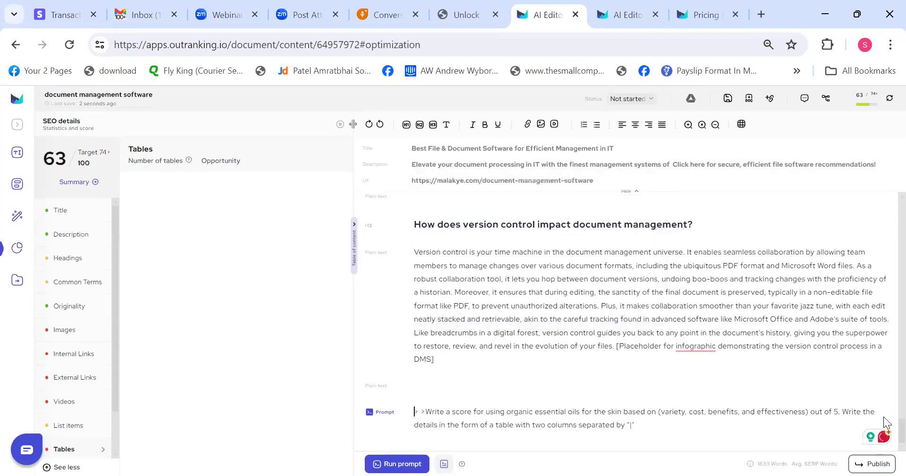
pyautogui.click(424, 412)
pyautogui.press('BackSpace')
pyautogui.press('BackSpace')
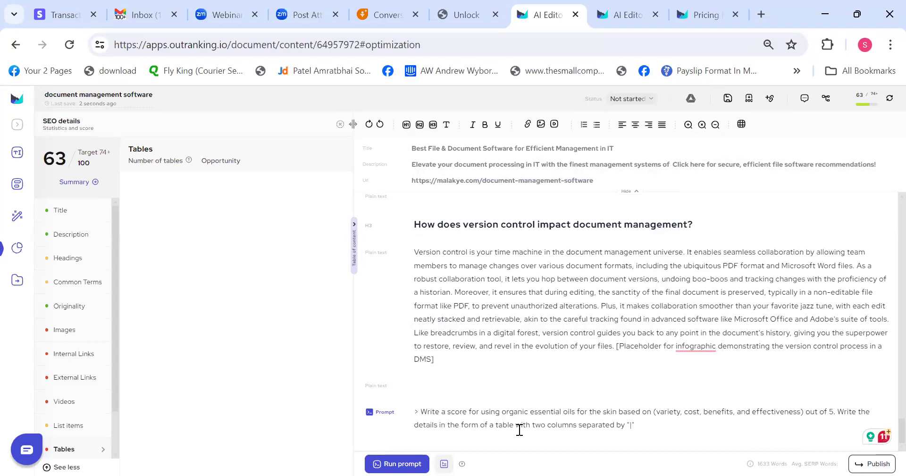
pyautogui.click(377, 463)
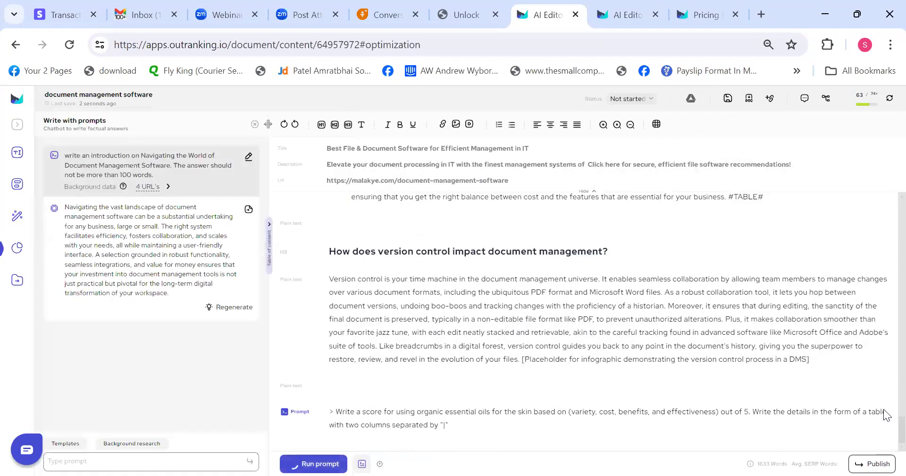
# Recalculate the SEO score with the new table included and check the tables metric
pyautogui.click(18, 248)
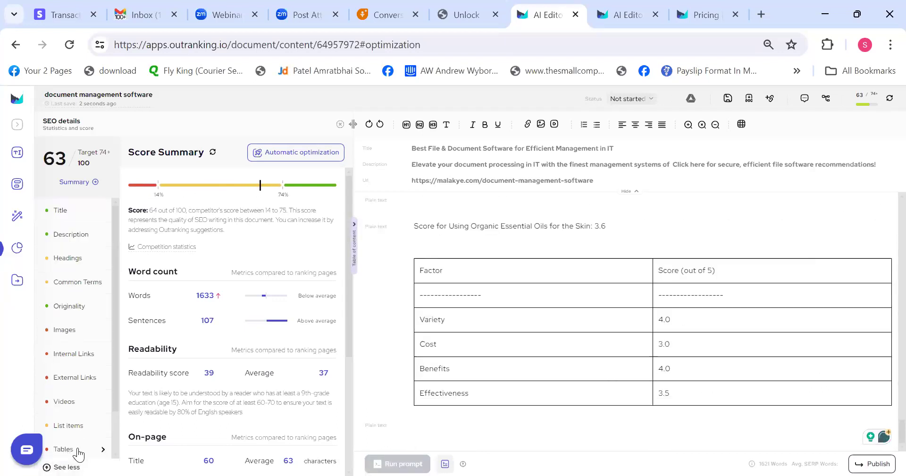
pyautogui.click(68, 450)
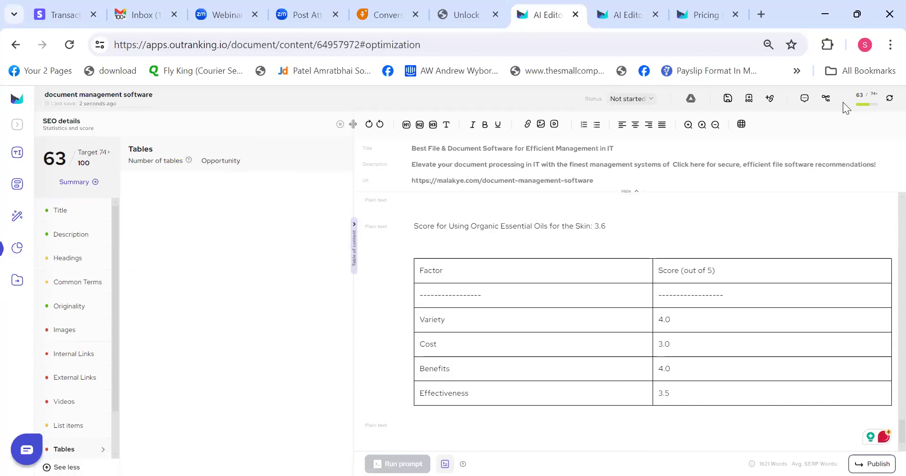
pyautogui.click(890, 98)
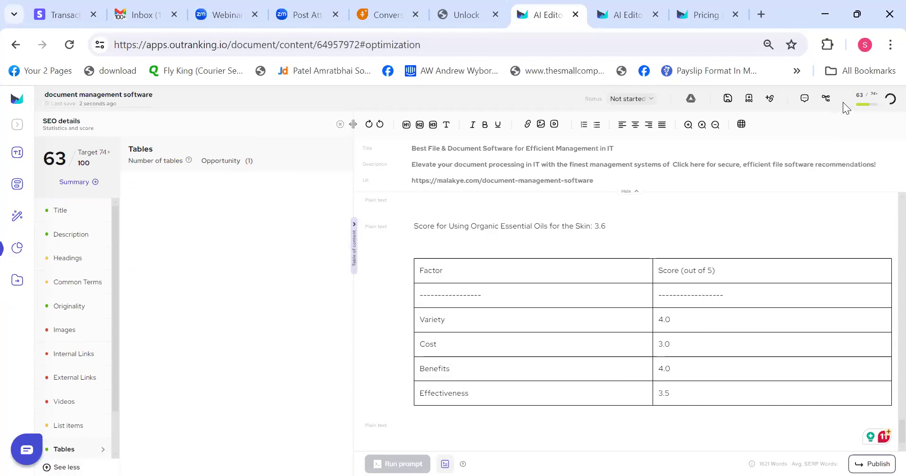
pyautogui.doubleClick(249, 161)
# Examine the statistics suggestions with their target, and the plagiarism scan option
pyautogui.scroll(-1, 120, 389)
pyautogui.click(63, 430)
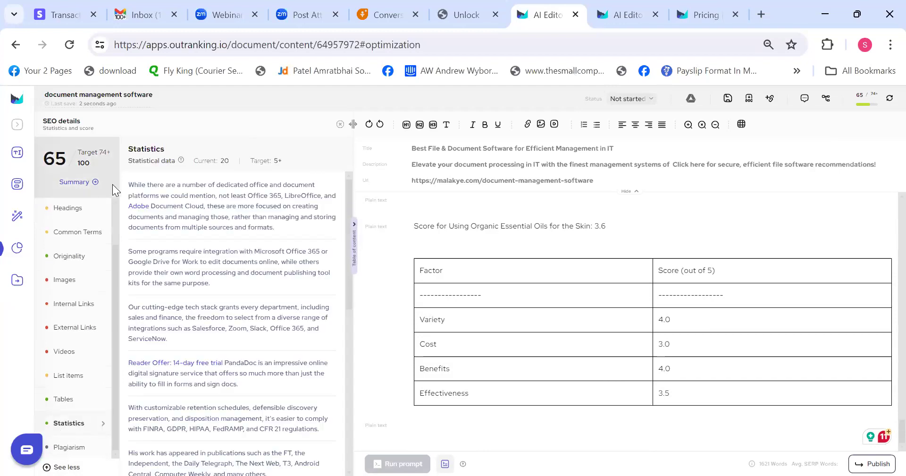
pyautogui.moveTo(128, 184); pyautogui.dragTo(252, 451)
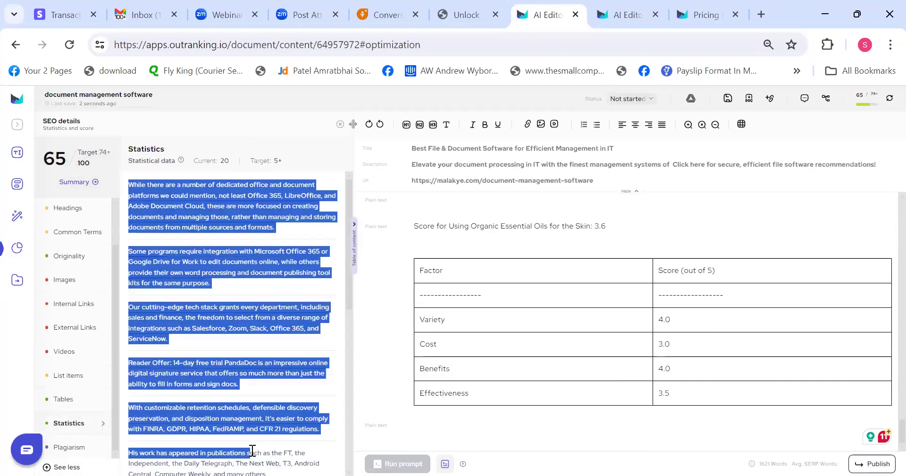
pyautogui.click(364, 335)
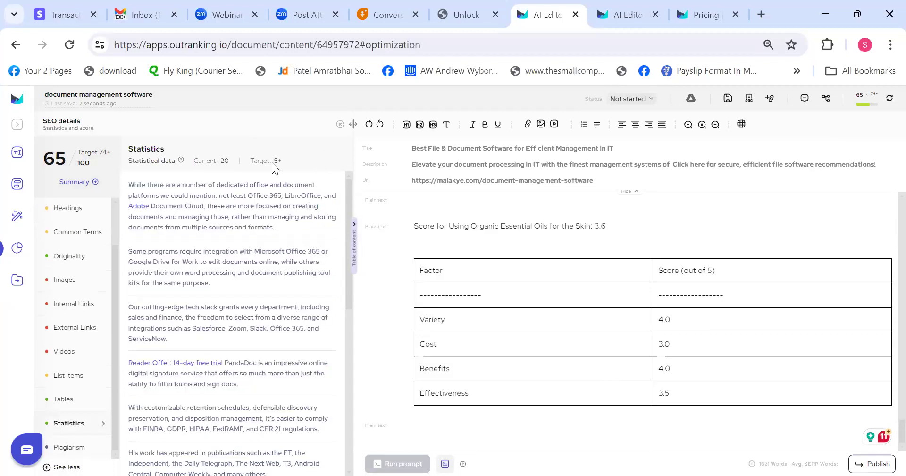
pyautogui.click(71, 447)
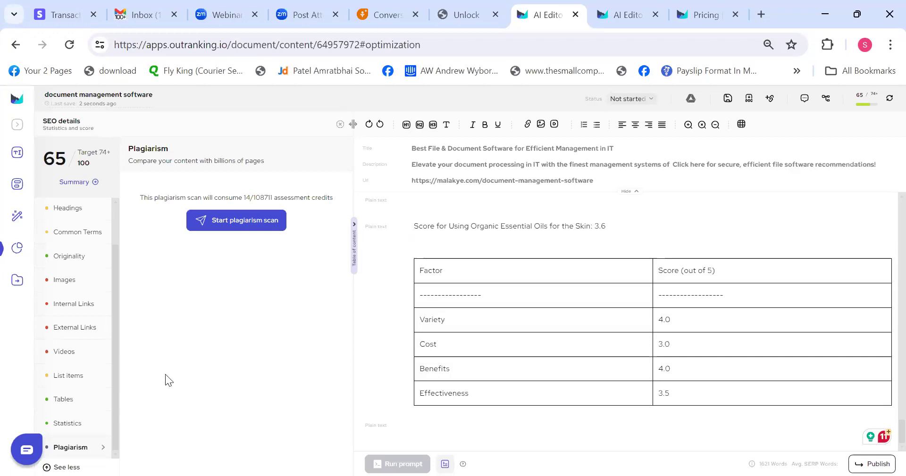
# Look over the article's download and export options and the workflow stages
pyautogui.click(13, 281)
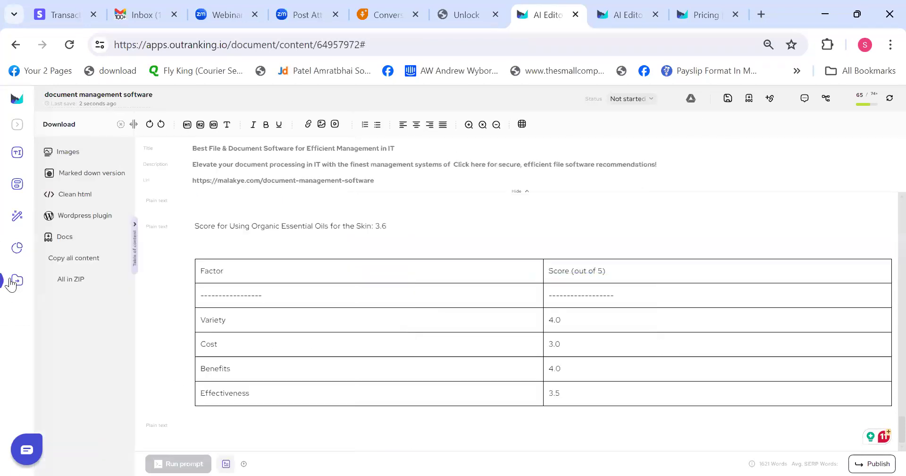
pyautogui.click(17, 125)
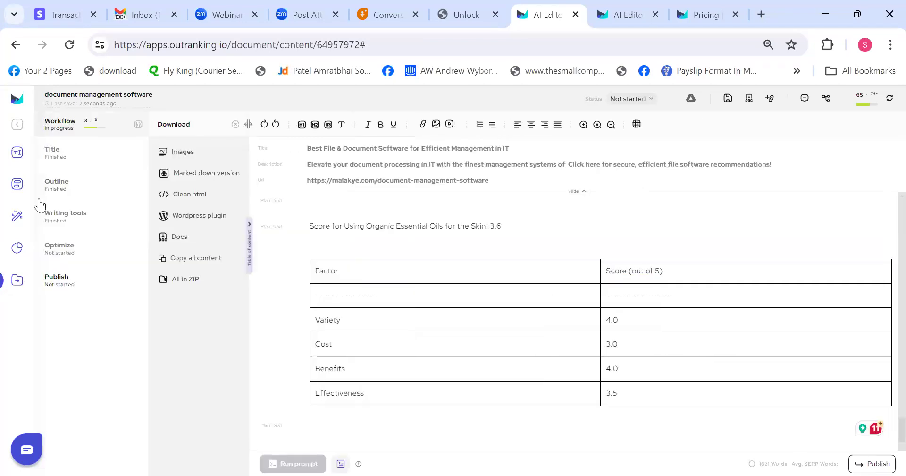
pyautogui.click(17, 124)
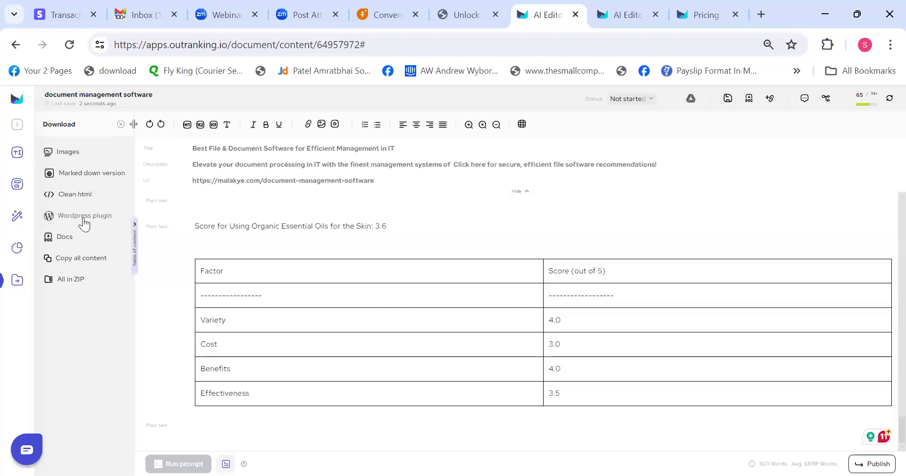
# Look over the WordPress publishing settings for the article and the option to get a Google Doc link
pyautogui.click(84, 217)
pyautogui.click(207, 281)
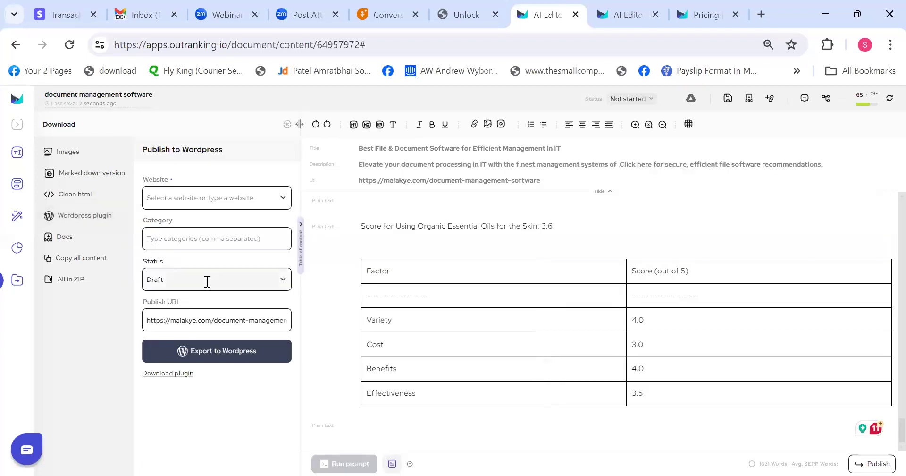
pyautogui.click(334, 261)
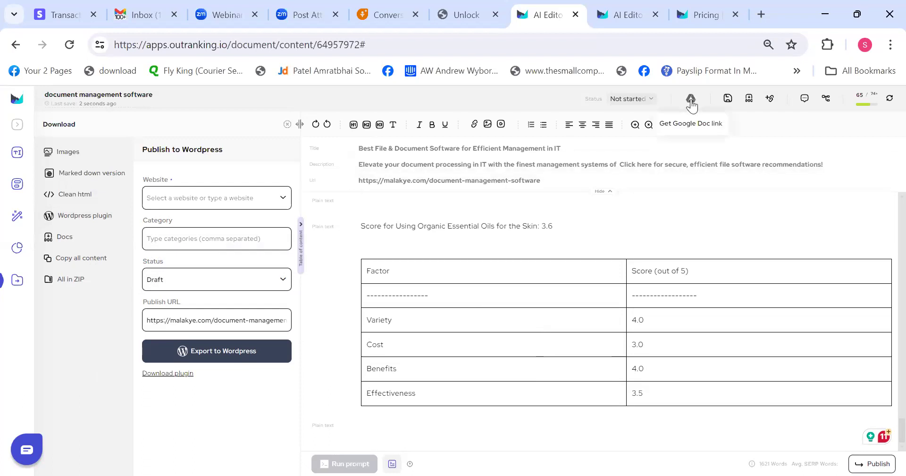
pyautogui.click(692, 100)
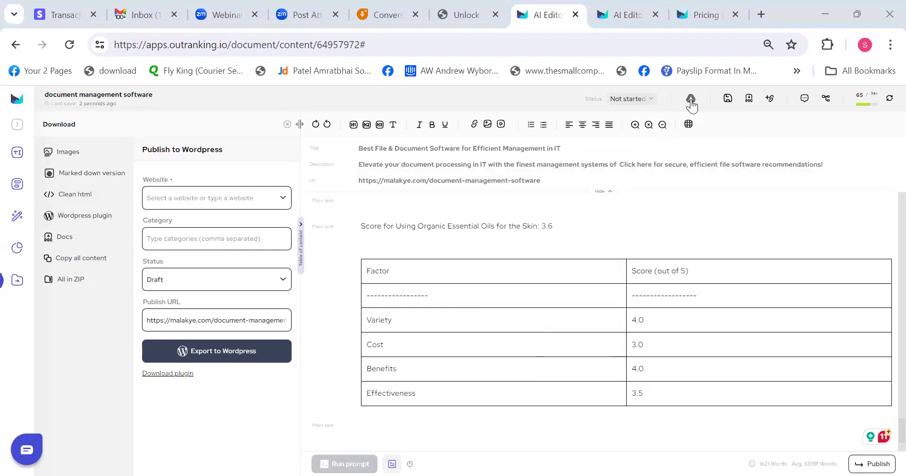
pyautogui.click(676, 99)
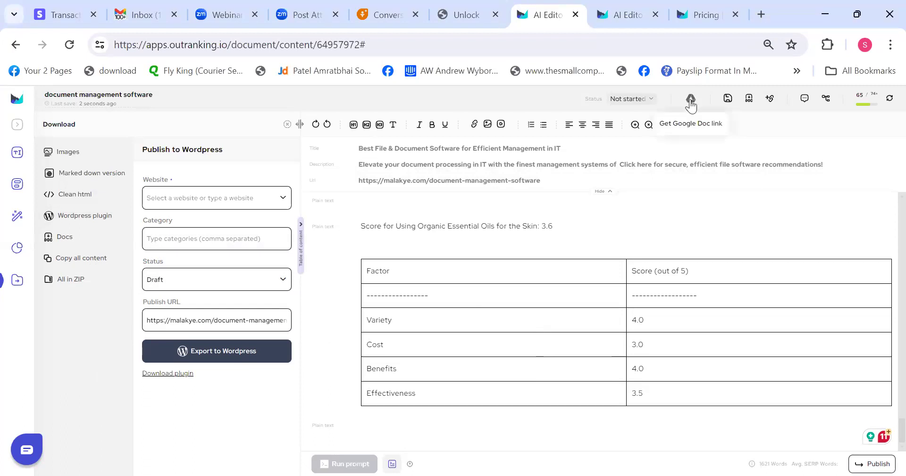
# Check the team sharing options by picking a team member and viewing the Edit and View permissions, and close sharing
pyautogui.click(826, 99)
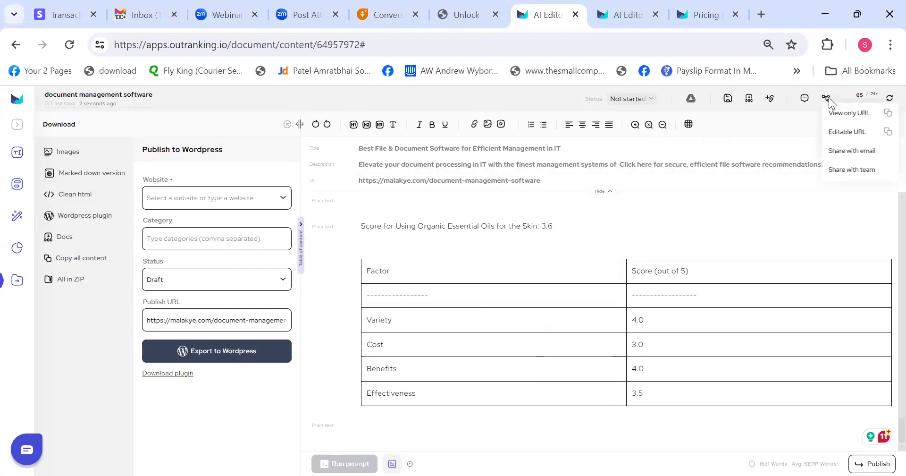
pyautogui.click(853, 170)
pyautogui.click(121, 156)
pyautogui.click(106, 181)
pyautogui.click(189, 155)
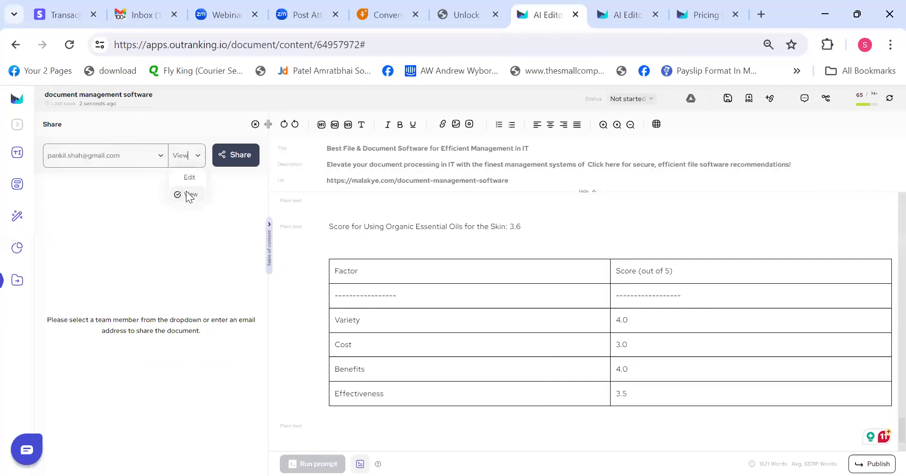
pyautogui.click(256, 124)
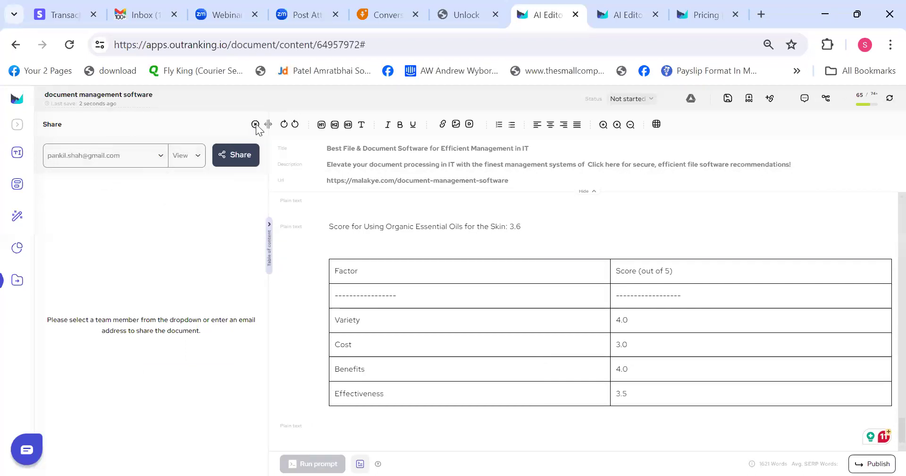
pyautogui.click(256, 124)
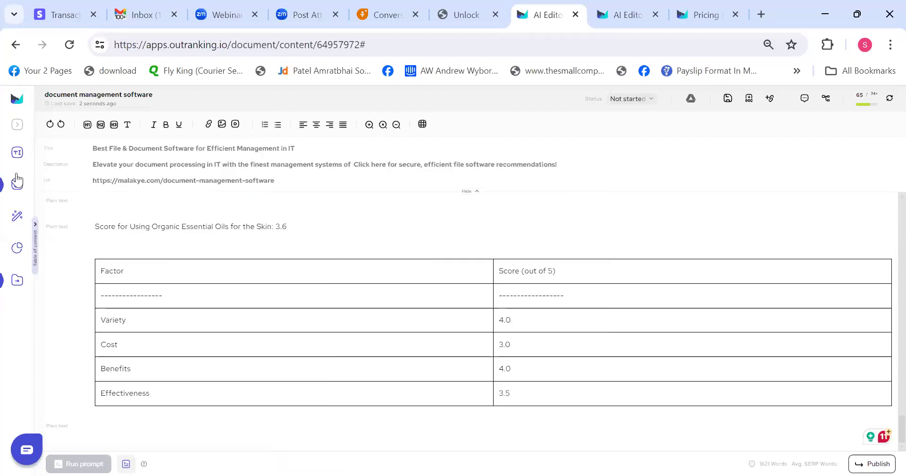
# Show the article's workflow stages and view page 6 of the Unlock E.E.A.T Success PDF
pyautogui.click(17, 124)
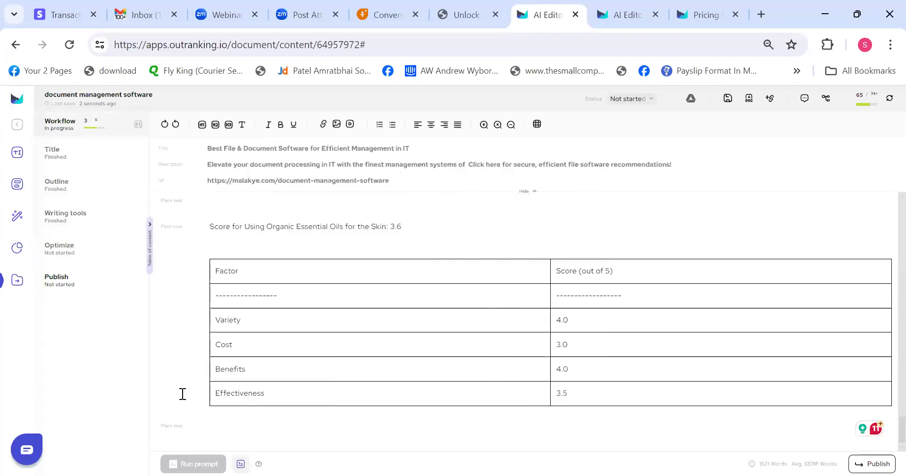
pyautogui.moveTo(902, 430)
pyautogui.mouseDown()
pyautogui.moveTo(902, 220)
pyautogui.moveTo(902, 432)
pyautogui.mouseUp()
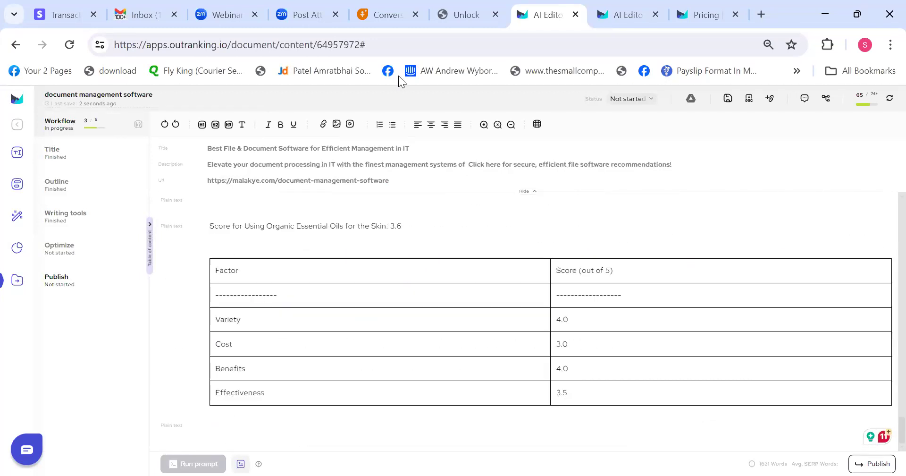
pyautogui.click(479, 9)
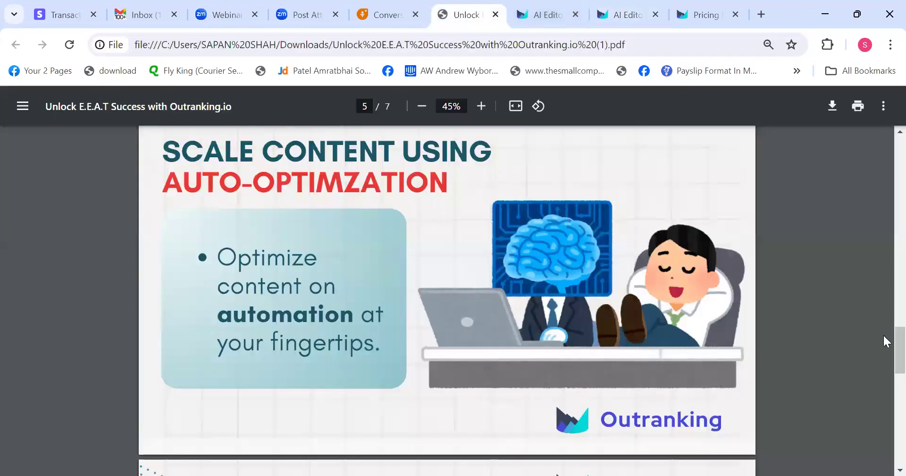
pyautogui.moveTo(884, 345); pyautogui.dragTo(884, 389)
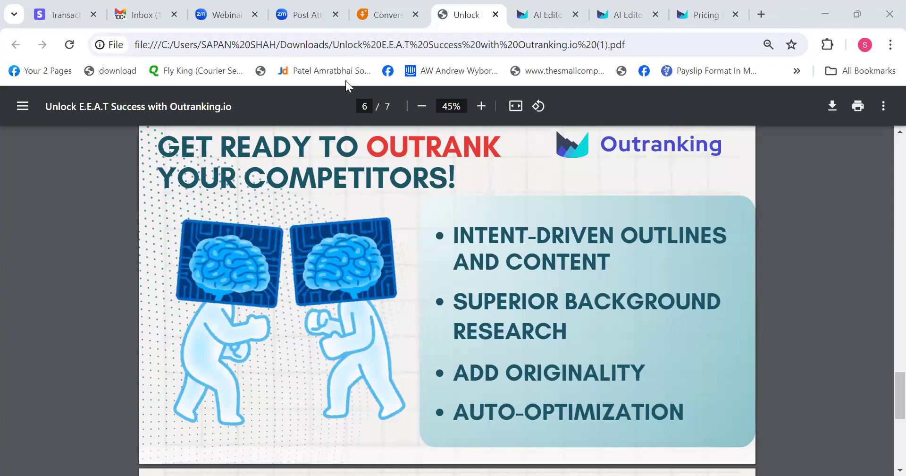
# Return to the Outranking documents dashboard and open the form for adding a new domain
pyautogui.click(537, 6)
pyautogui.click(17, 99)
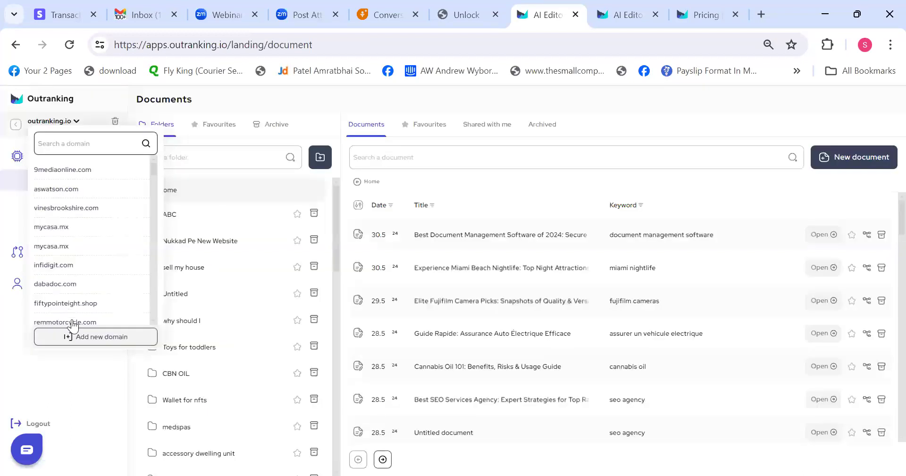
pyautogui.click(97, 344)
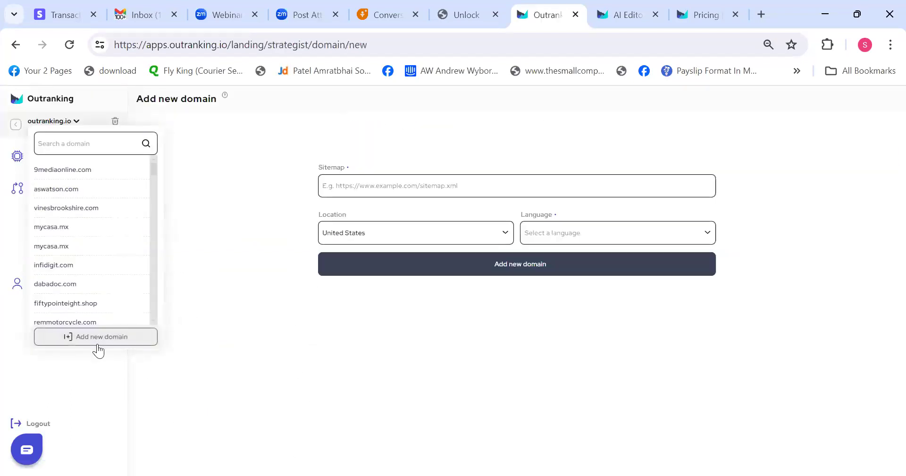
# Switch to the aswatson.com domain and examine the search terms and average positions of its /en/hkr-holder/ page
pyautogui.click(57, 189)
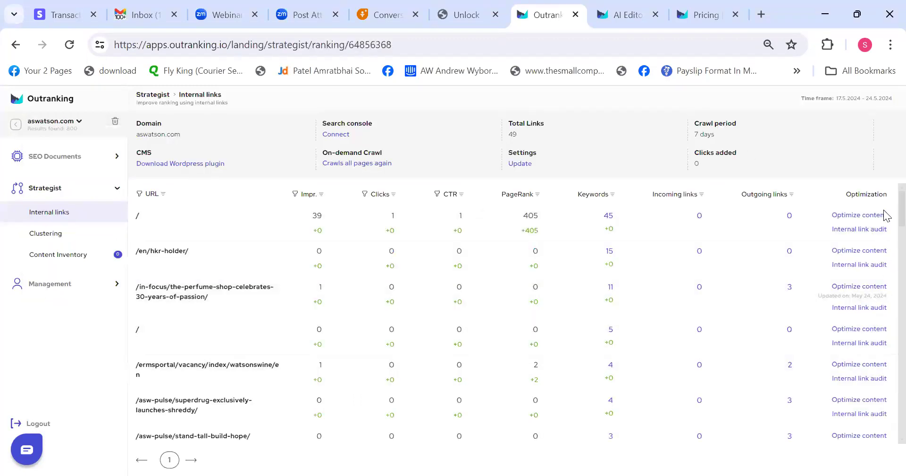
pyautogui.click(607, 251)
pyautogui.click(893, 98)
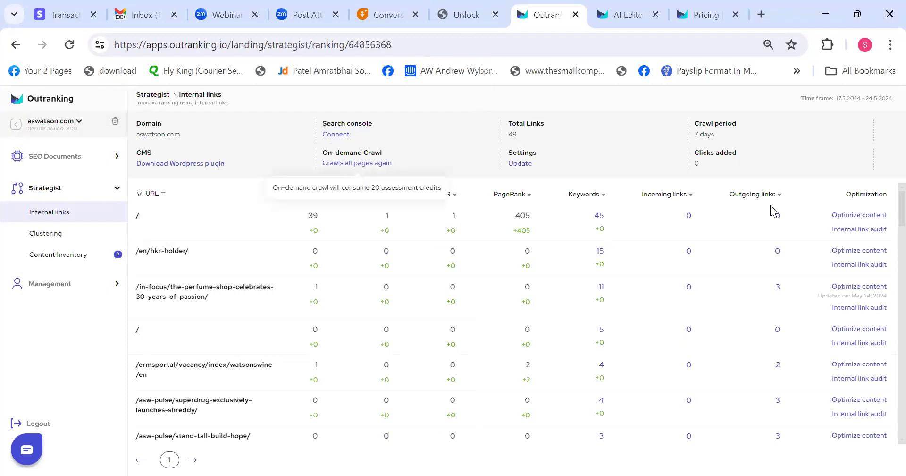
pyautogui.click(599, 255)
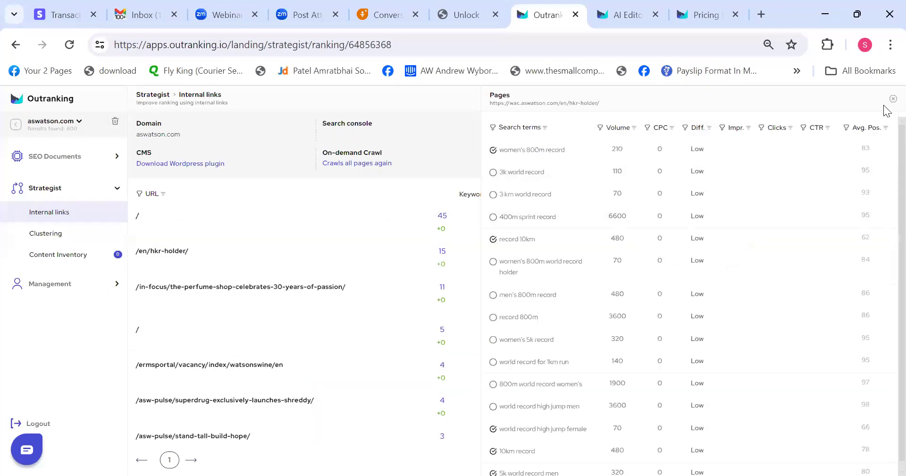
pyautogui.moveTo(860, 148); pyautogui.dragTo(865, 171)
pyautogui.moveTo(872, 253); pyautogui.dragTo(874, 322)
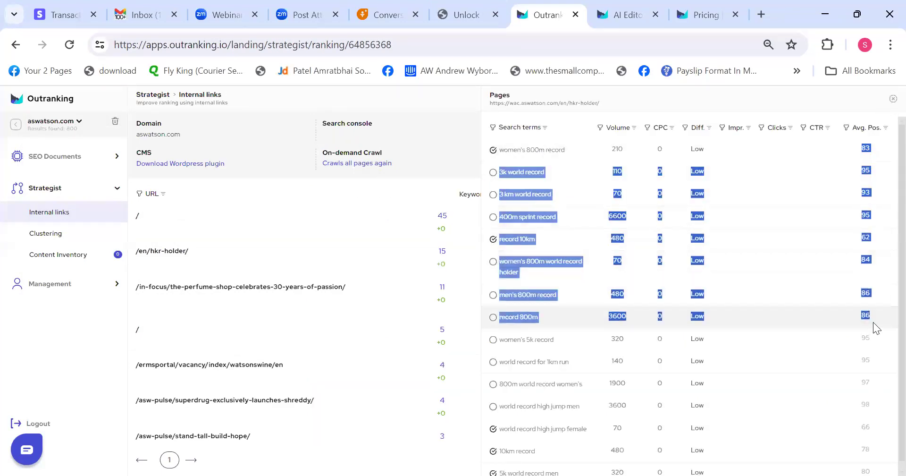
pyautogui.click(879, 249)
pyautogui.click(892, 99)
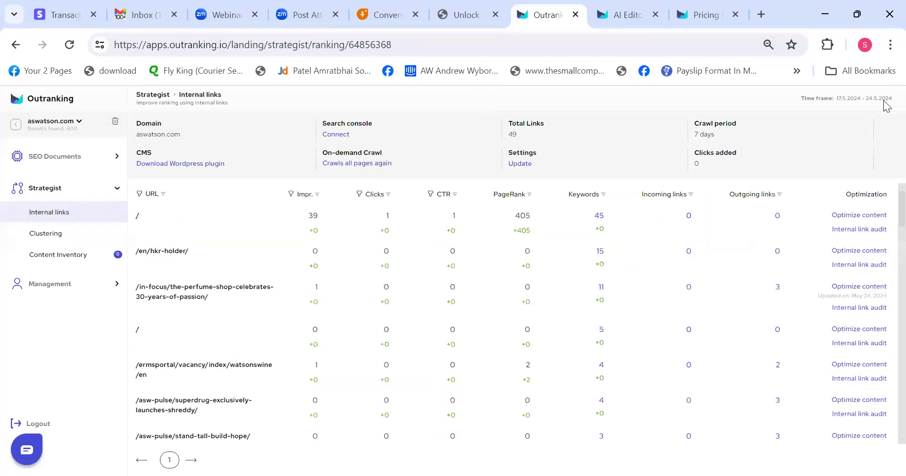
# Reopen the document management software article from the documents list and check the web page types available at its title stage
pyautogui.click(47, 102)
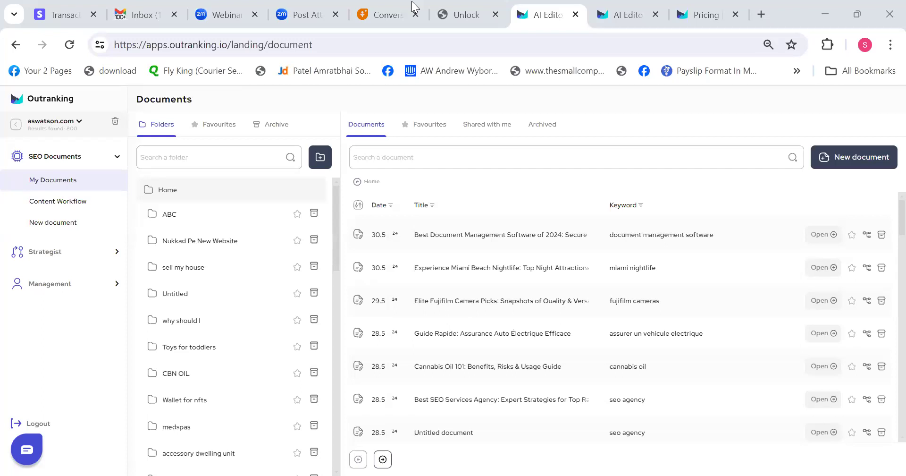
pyautogui.click(358, 236)
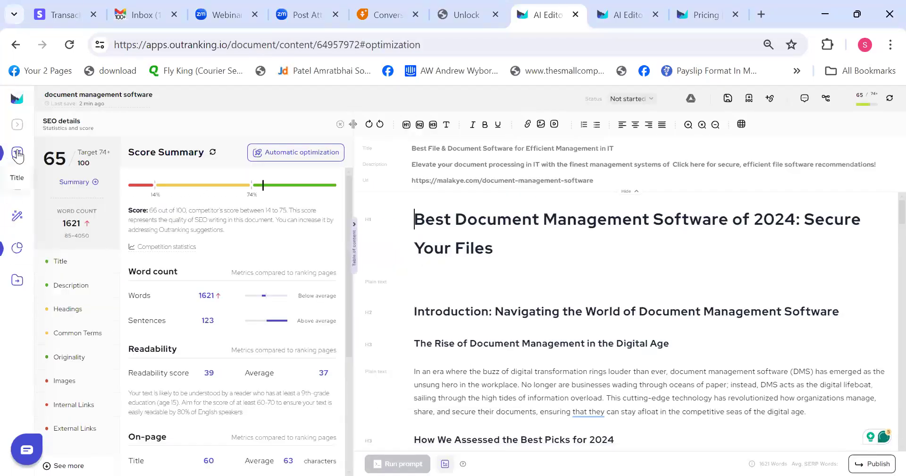
pyautogui.click(84, 154)
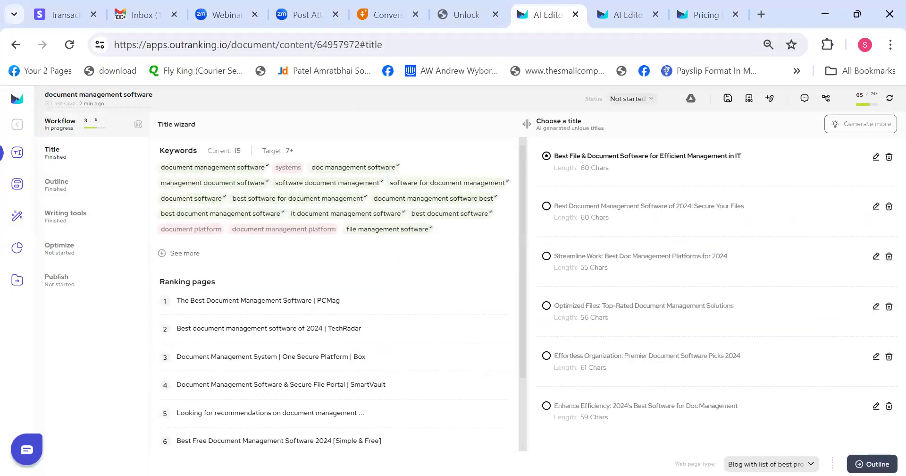
pyautogui.click(775, 463)
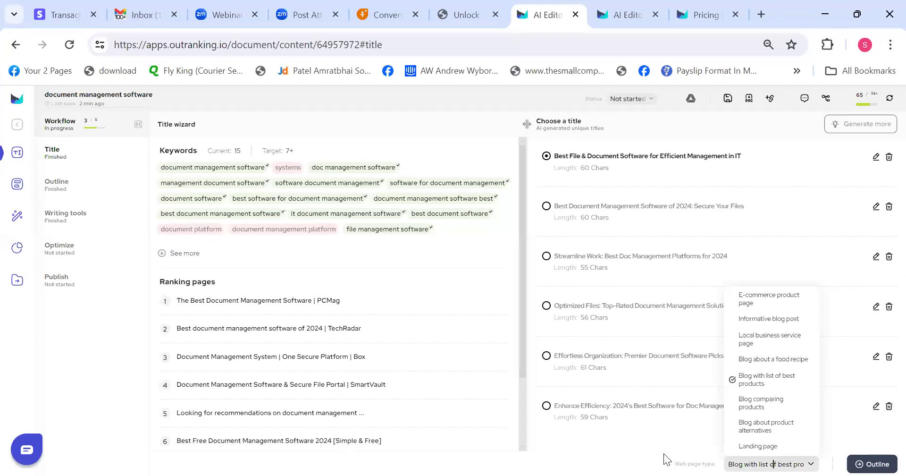
pyautogui.click(610, 454)
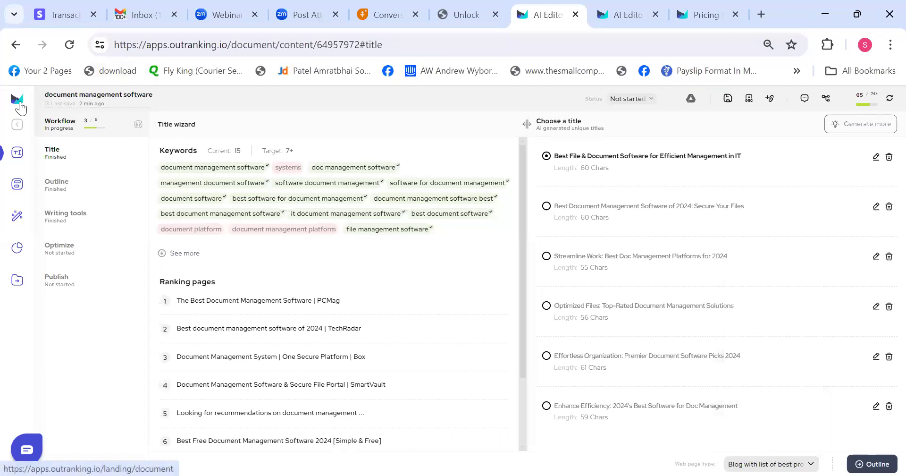
# Go back to the documents dashboard and open the add-ons in the account management settings
pyautogui.click(19, 103)
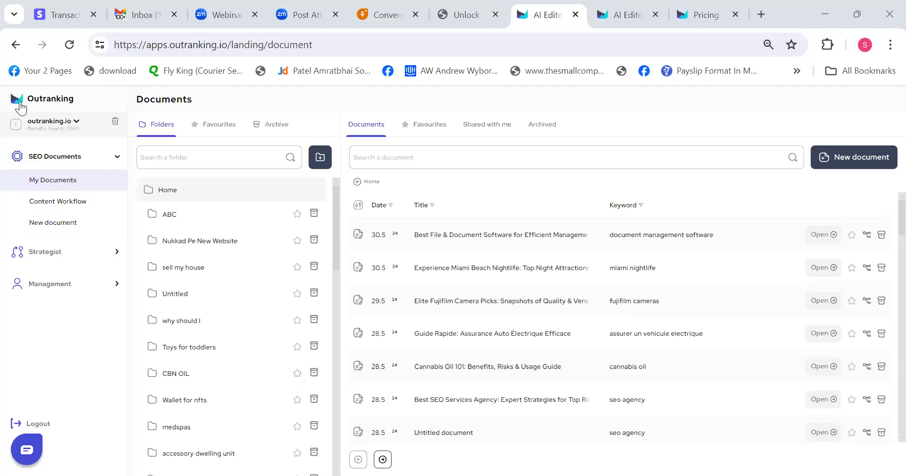
pyautogui.click(45, 286)
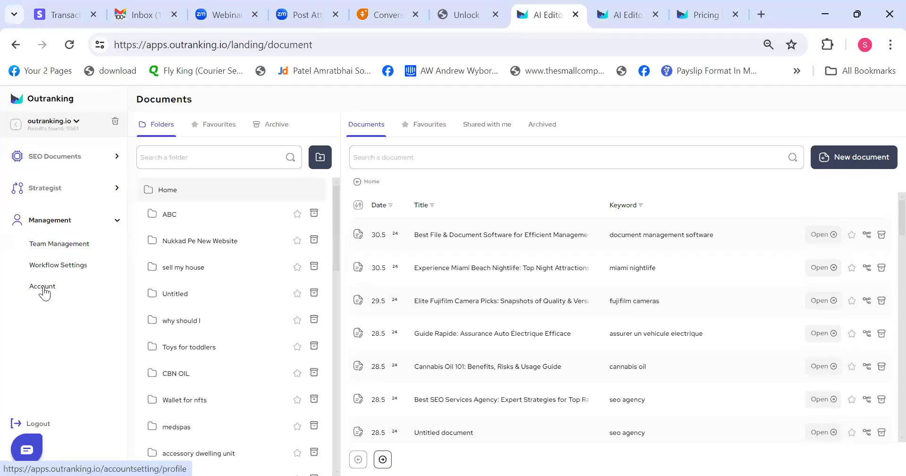
pyautogui.click(44, 290)
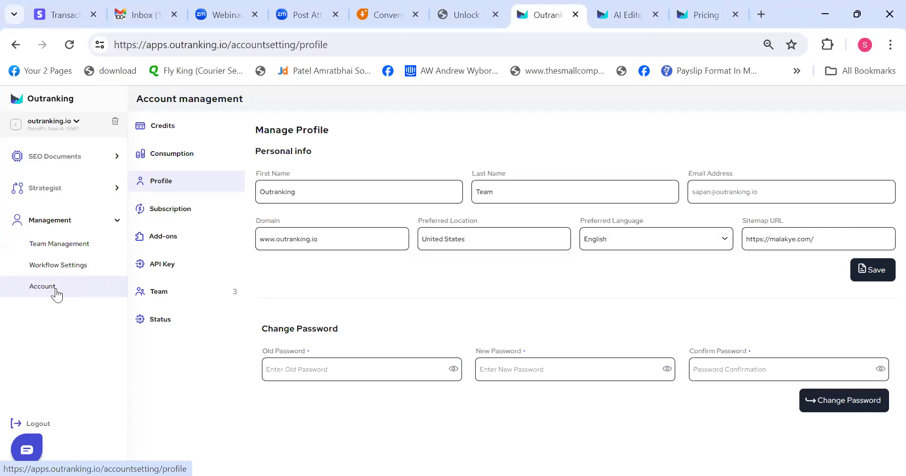
pyautogui.click(161, 239)
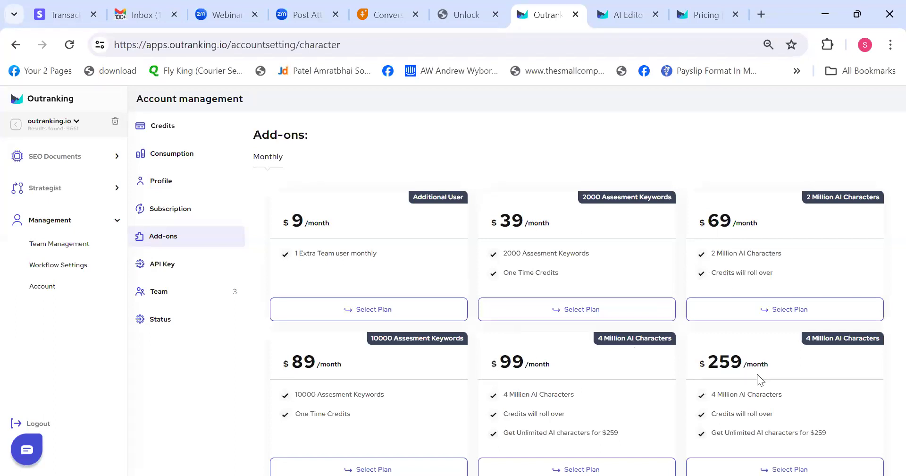
# Point out the unlimited AI characters add-on and its $259 monthly price by highlighting them
pyautogui.tripleClick(744, 432)
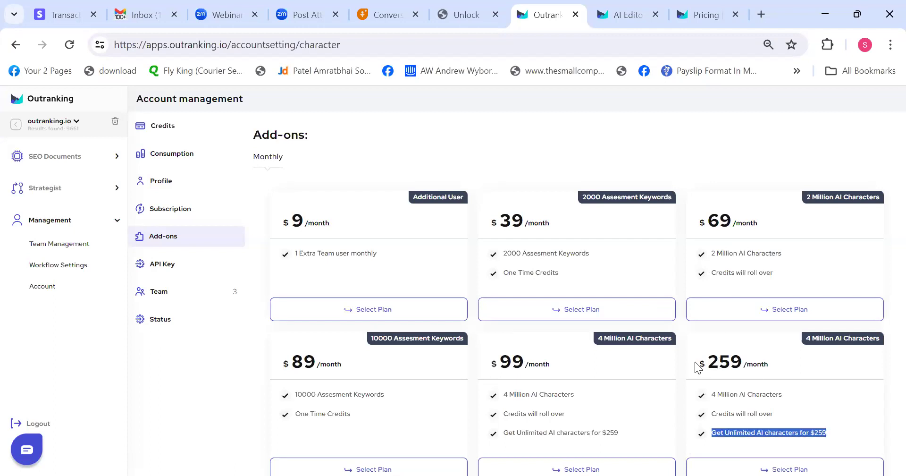
pyautogui.tripleClick(791, 366)
pyautogui.click(791, 366)
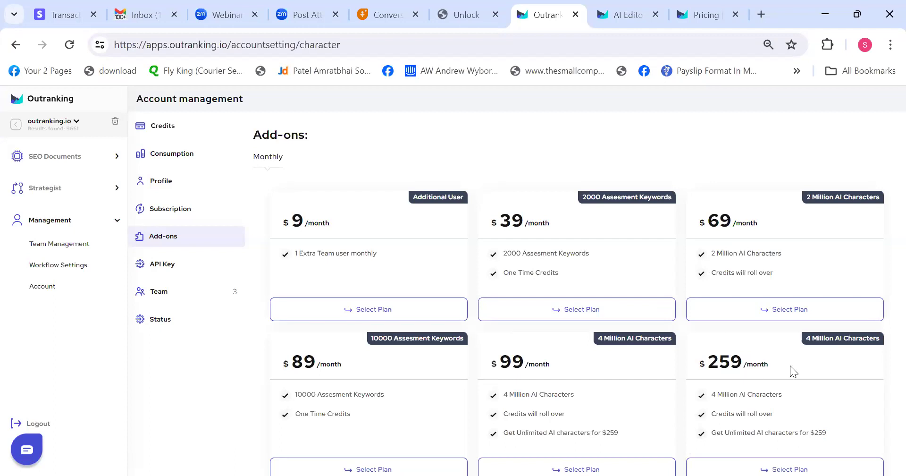
pyautogui.moveTo(695, 364); pyautogui.dragTo(786, 370)
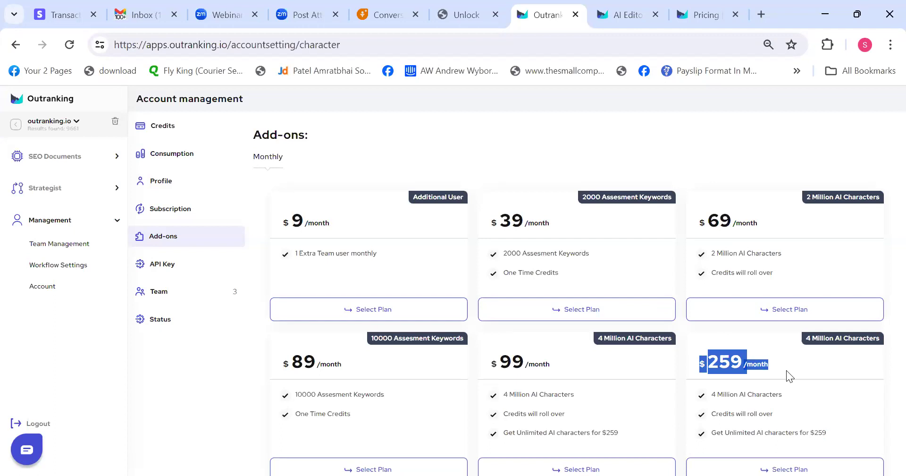
pyautogui.click(786, 370)
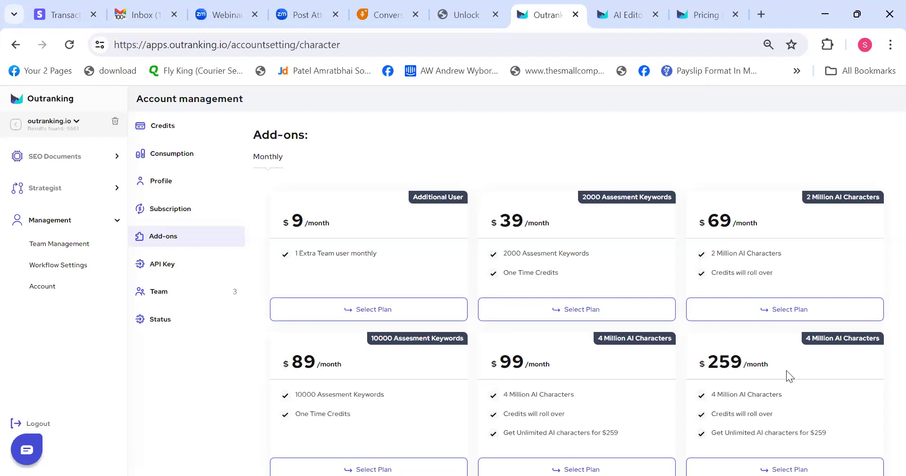
pyautogui.moveTo(696, 364); pyautogui.dragTo(771, 368)
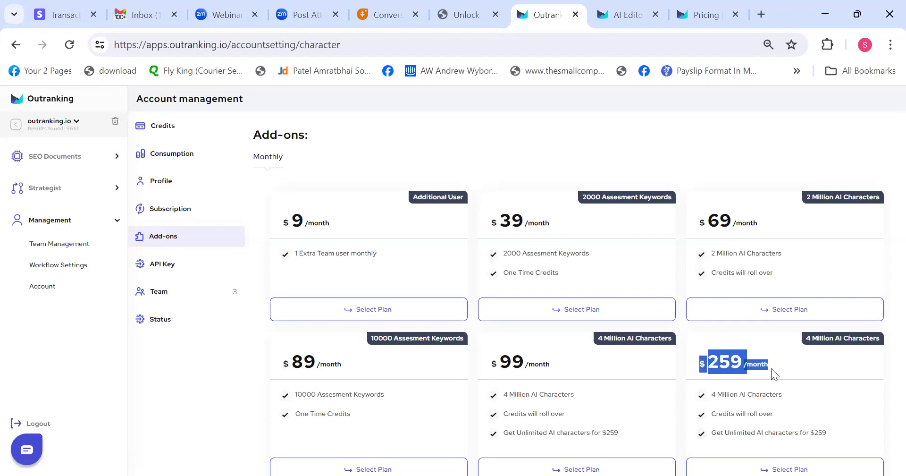
pyautogui.click(663, 153)
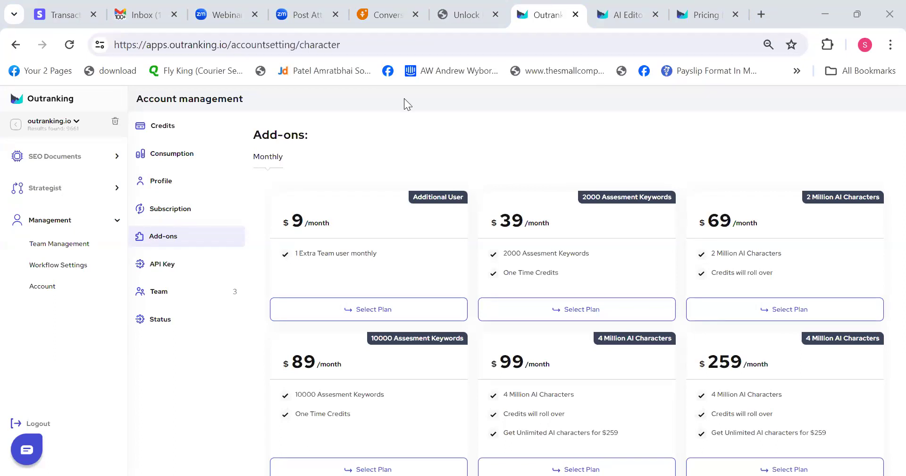
# Switch to the open miami nightlife article
pyautogui.click(616, 6)
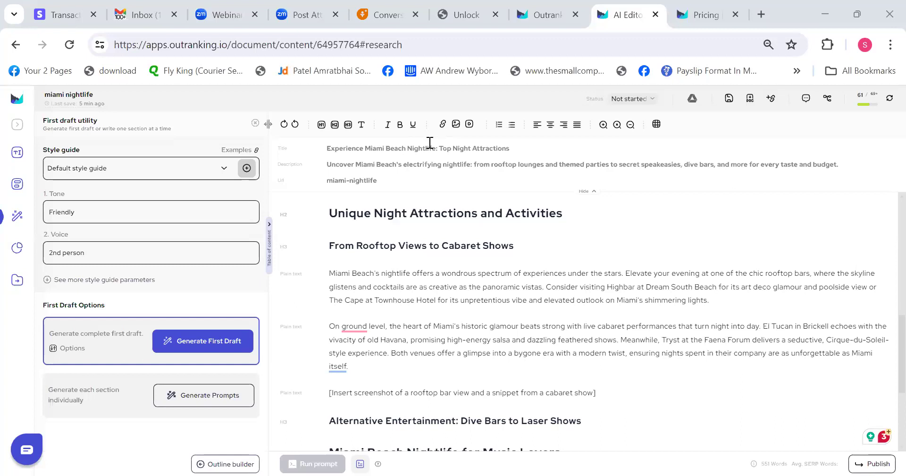
# Leave the article for the documents dashboard and point out the SEO Wizard plan's $159 monthly price on the pricing page
pyautogui.click(19, 100)
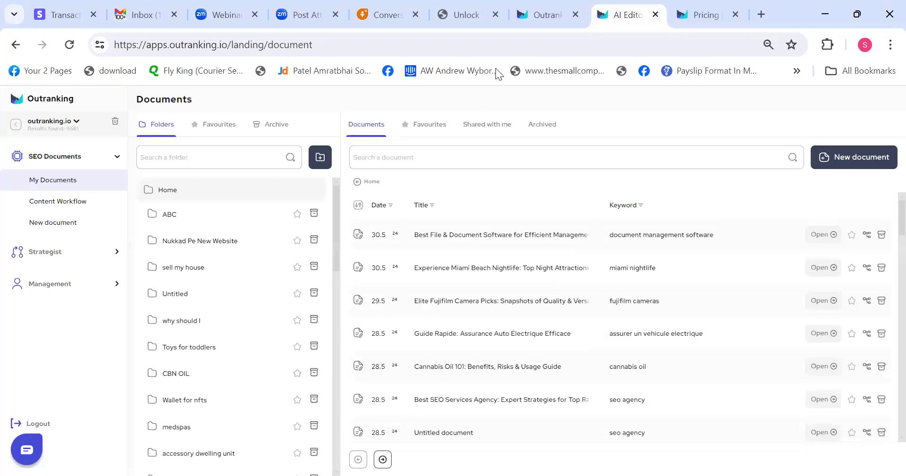
pyautogui.hotkey('ctrl', 'Tab')
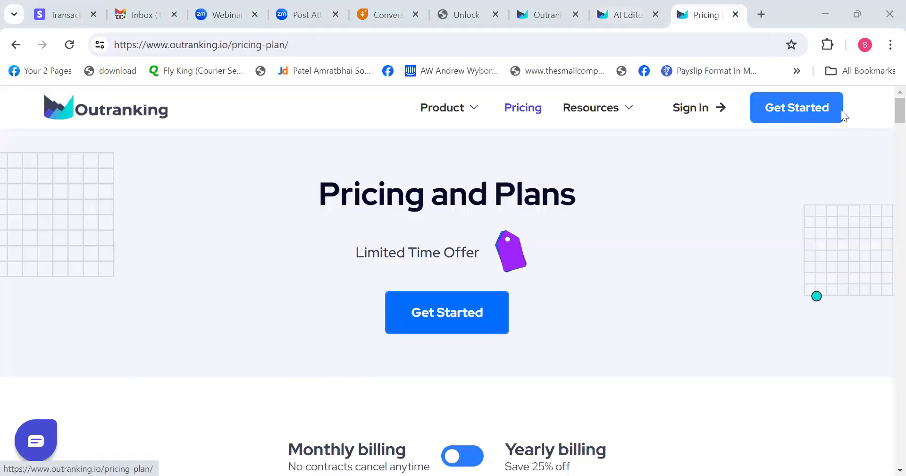
pyautogui.scroll(-5, 557, 254)
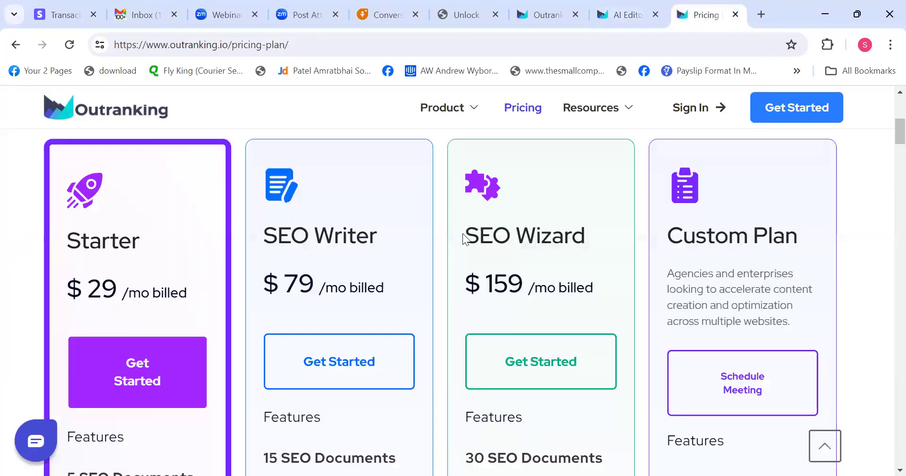
pyautogui.moveTo(464, 235); pyautogui.dragTo(595, 242)
pyautogui.click(595, 242)
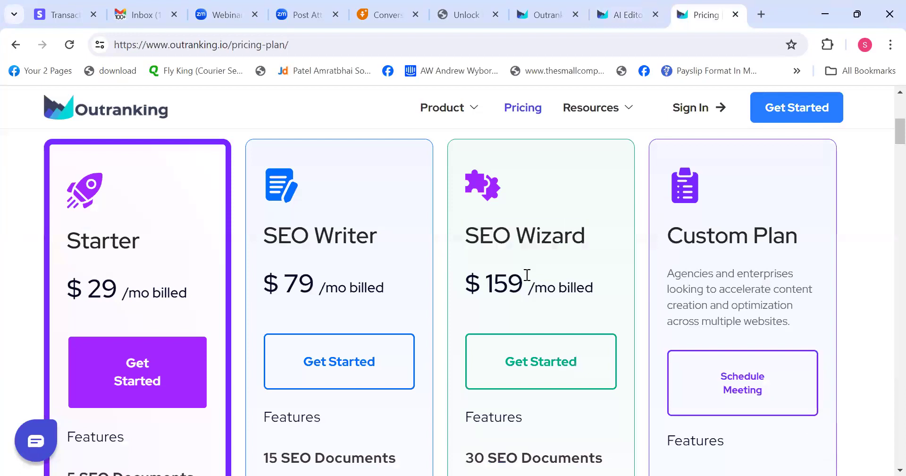
pyautogui.moveTo(490, 290); pyautogui.dragTo(524, 289)
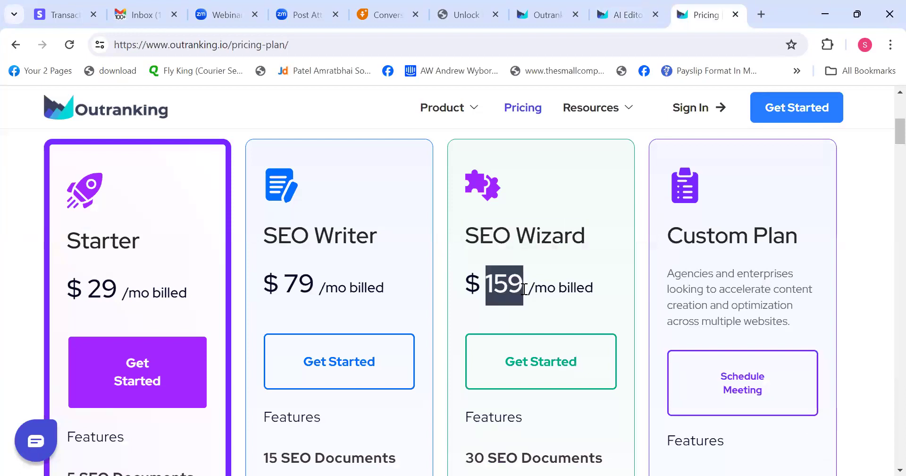
pyautogui.click(563, 279)
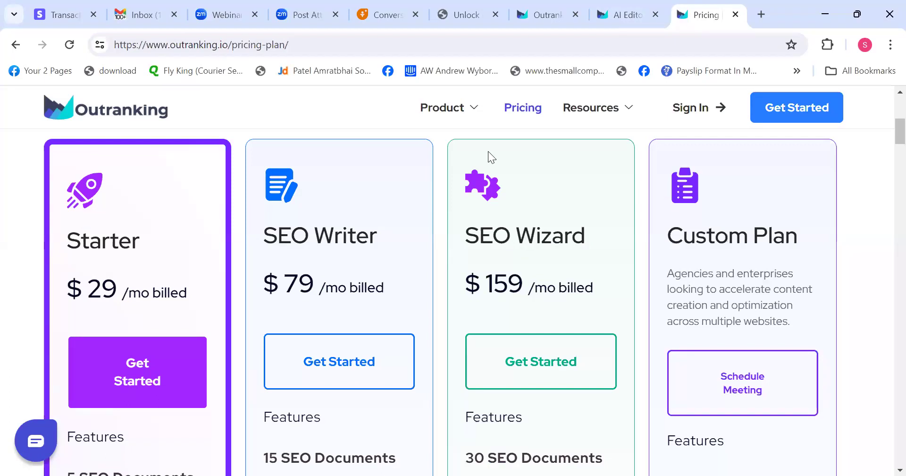
# Highlight the SEO Wizard plan's 30 SEO Documents allowance and review the features listed under the pricing plans
pyautogui.moveTo(467, 456); pyautogui.dragTo(613, 457)
pyautogui.click(612, 458)
pyautogui.scroll(-3, 886, 144)
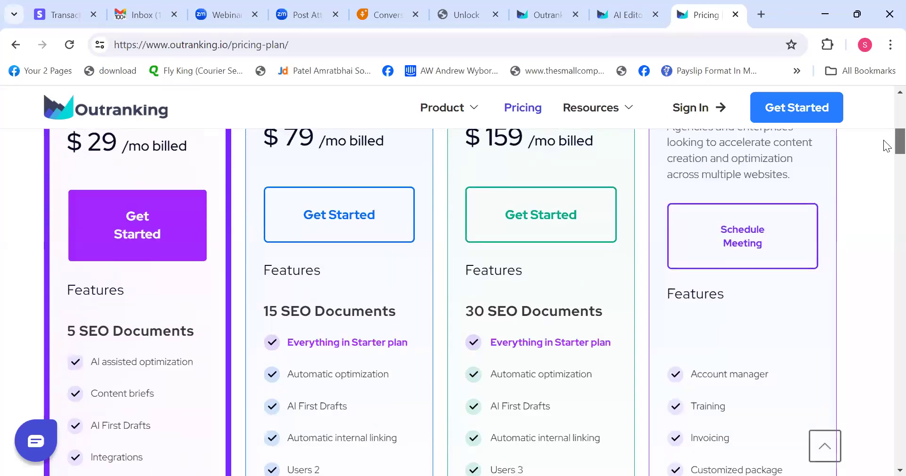
pyautogui.scroll(2, 886, 141)
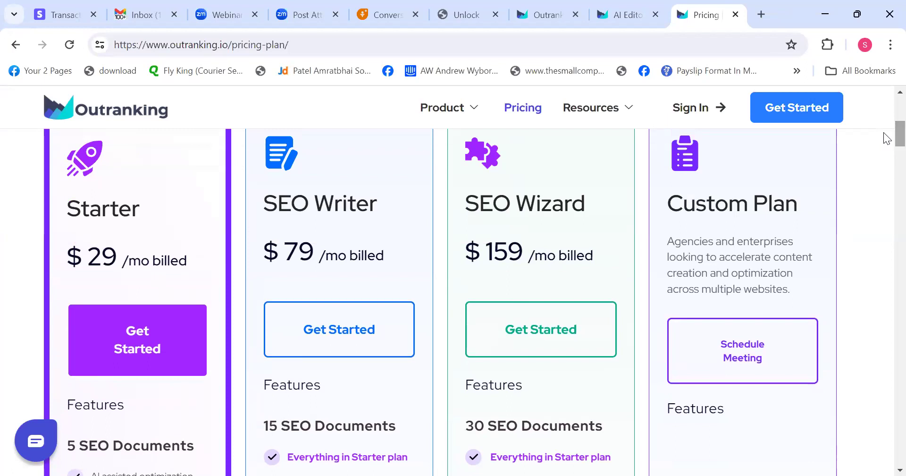
pyautogui.scroll(7, 888, 137)
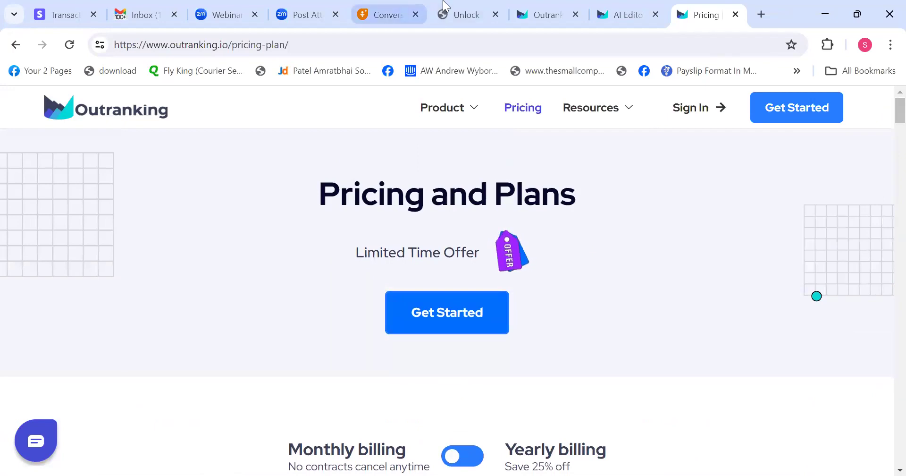
# Enter the outranking.io/onboarding address in a new browser tab without loading it
pyautogui.click(763, 17)
pyautogui.write('out')
pyautogui.press('Down')
pyautogui.hotkey('ctrl', 'a')
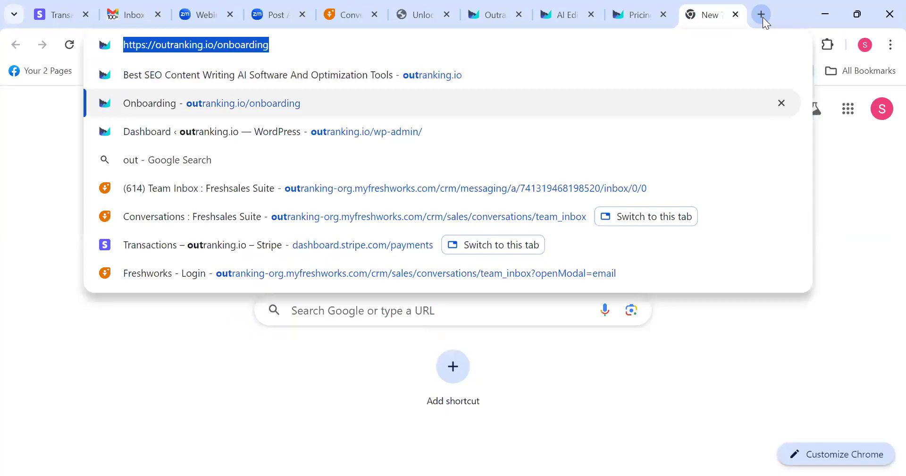
pyautogui.click(466, 1)
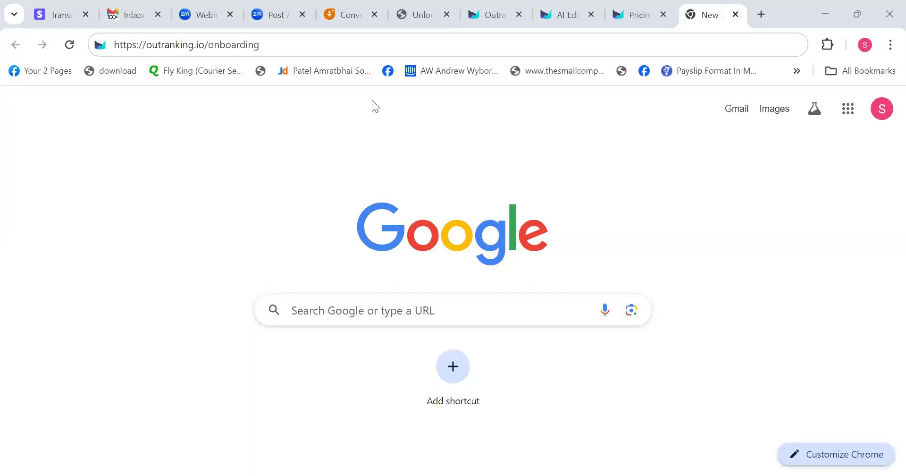
# Return to account management to check the subscription credits and open the consumption report
pyautogui.click(494, 15)
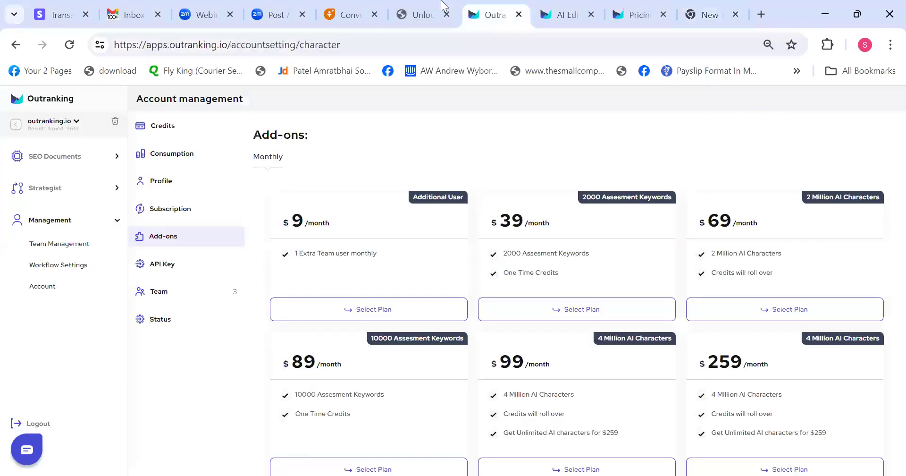
pyautogui.click(155, 127)
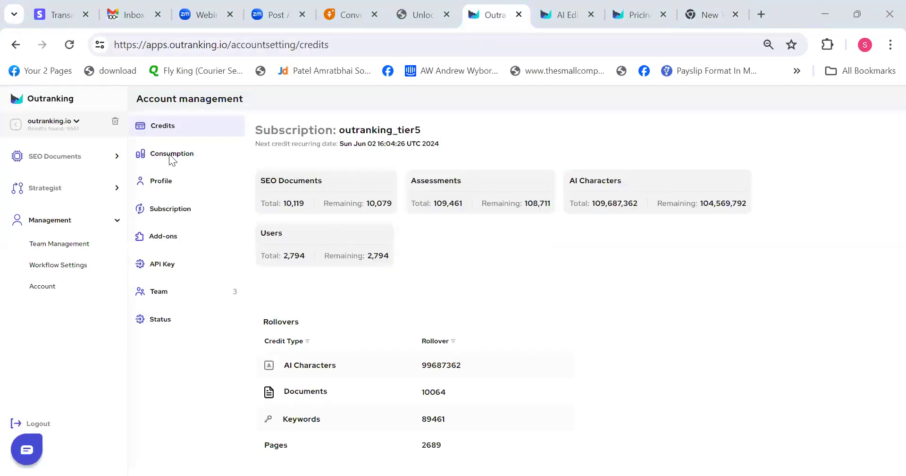
pyautogui.click(170, 155)
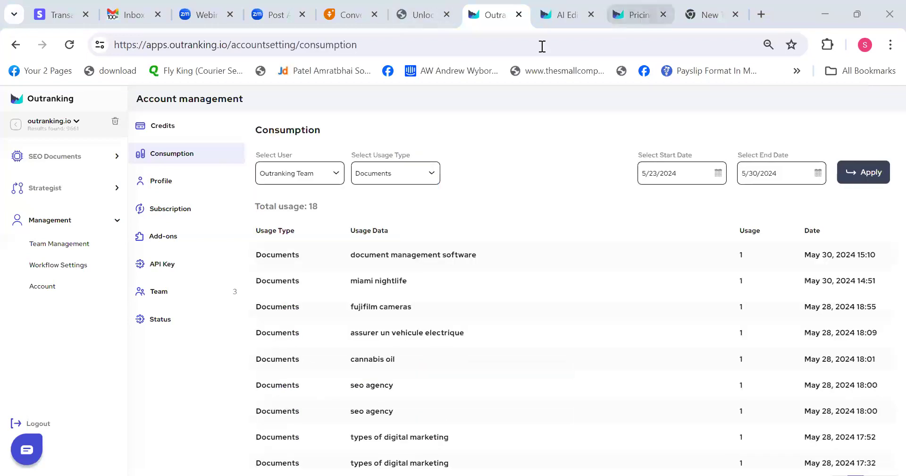
# Filter the consumption report to AI Characters with start date 5/30/2024, apply it and highlight the total usage
pyautogui.click(378, 173)
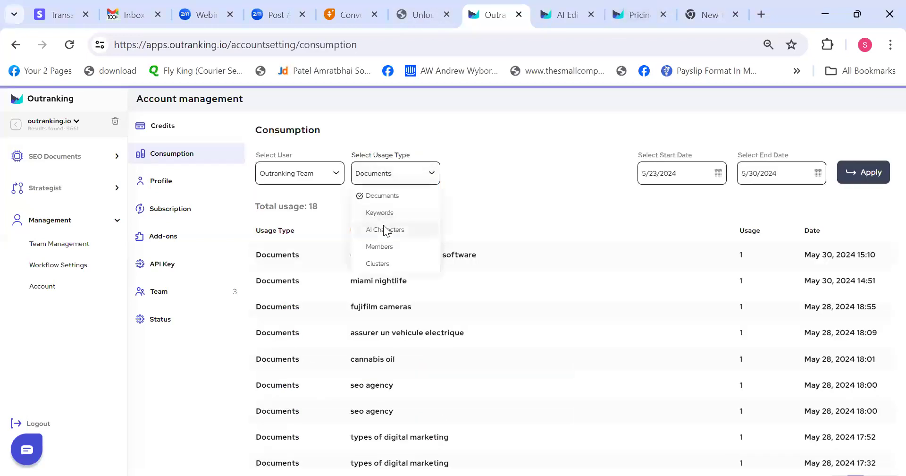
pyautogui.click(381, 231)
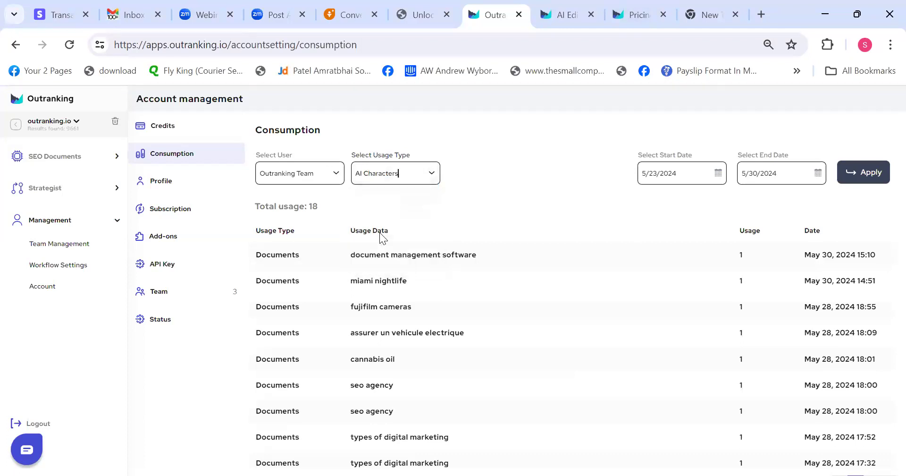
pyautogui.click(715, 174)
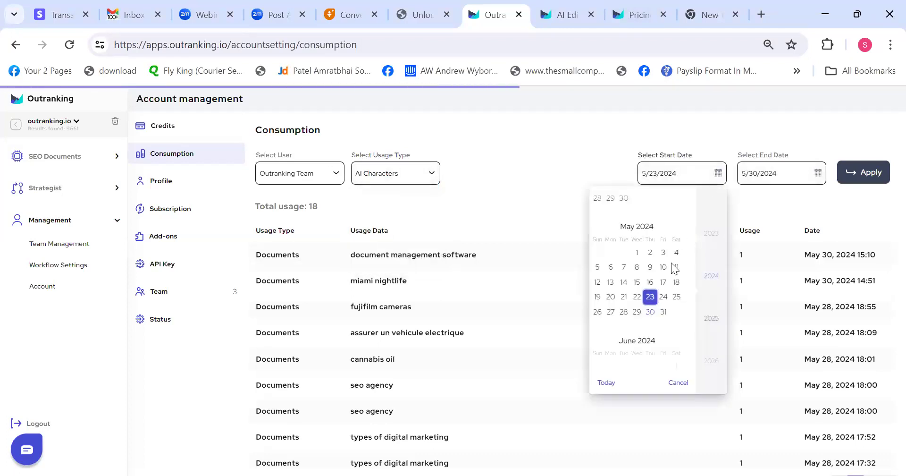
pyautogui.click(651, 297)
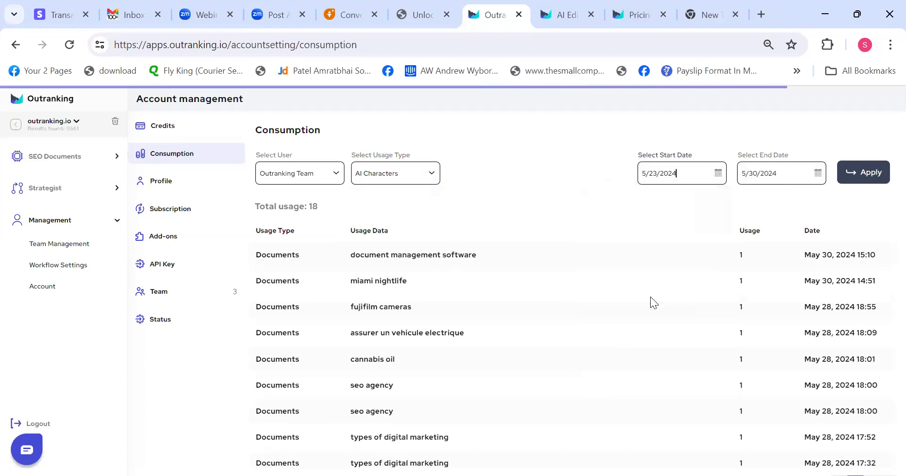
pyautogui.click(717, 173)
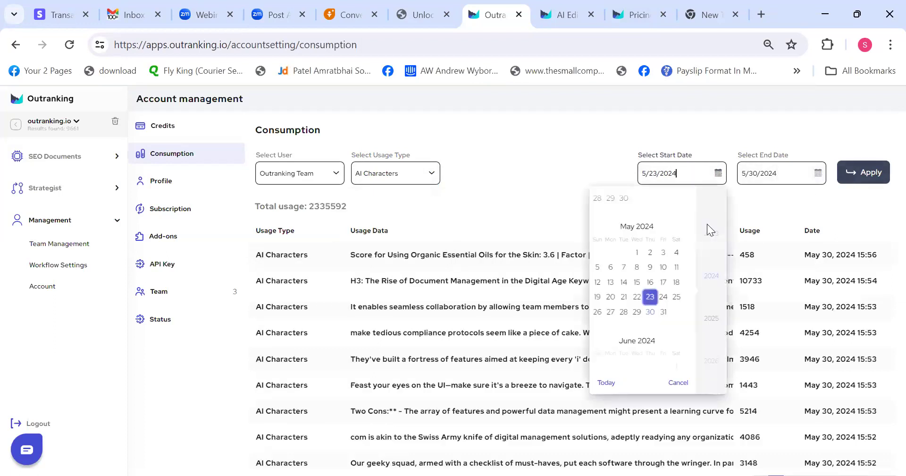
pyautogui.click(650, 311)
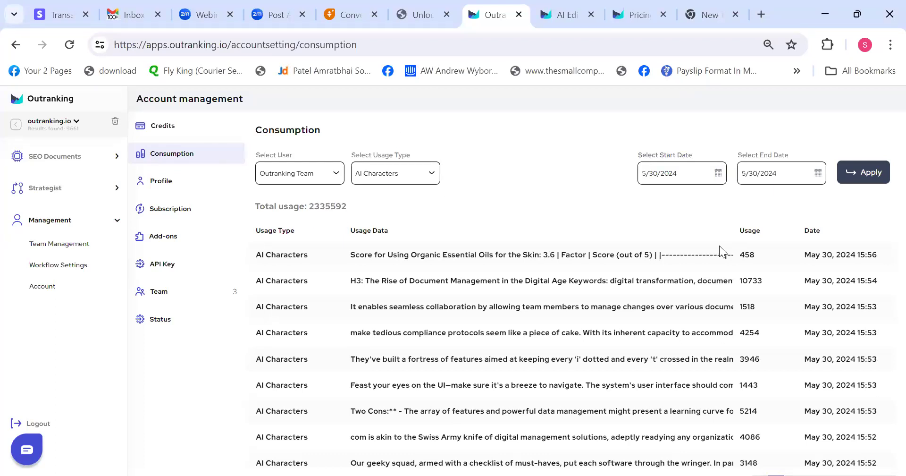
pyautogui.click(870, 174)
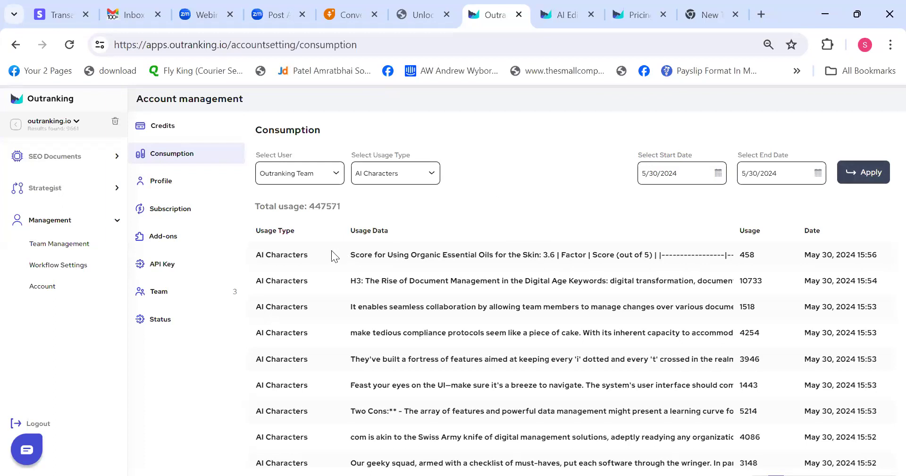
pyautogui.moveTo(311, 206); pyautogui.dragTo(332, 207)
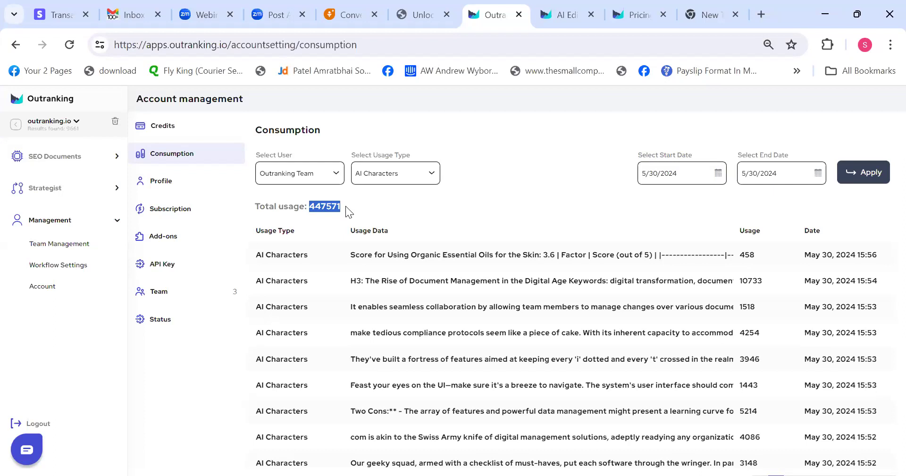
pyautogui.click(345, 206)
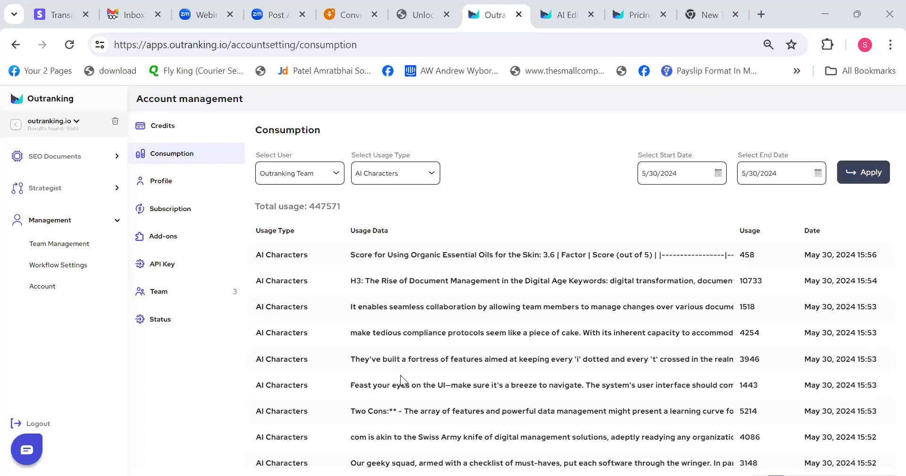
# Load the Outranking onboarding resources page from the prepared address and bring up its Get Started videos
pyautogui.click(707, 14)
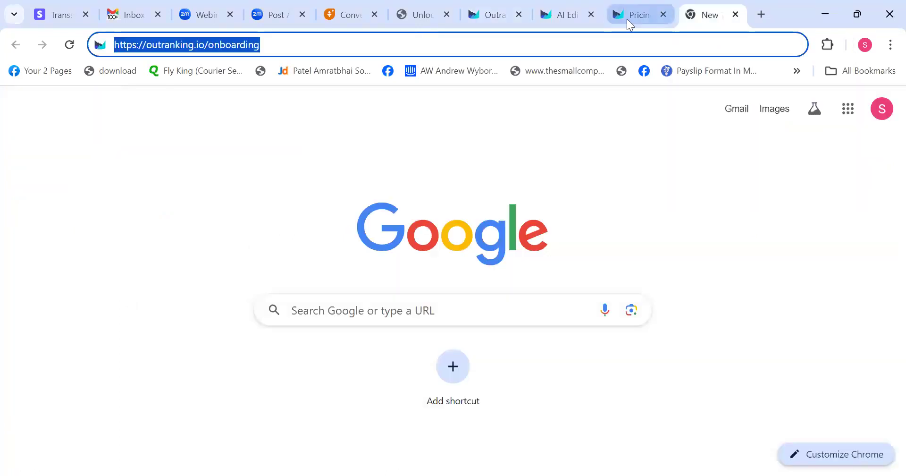
pyautogui.press('Return')
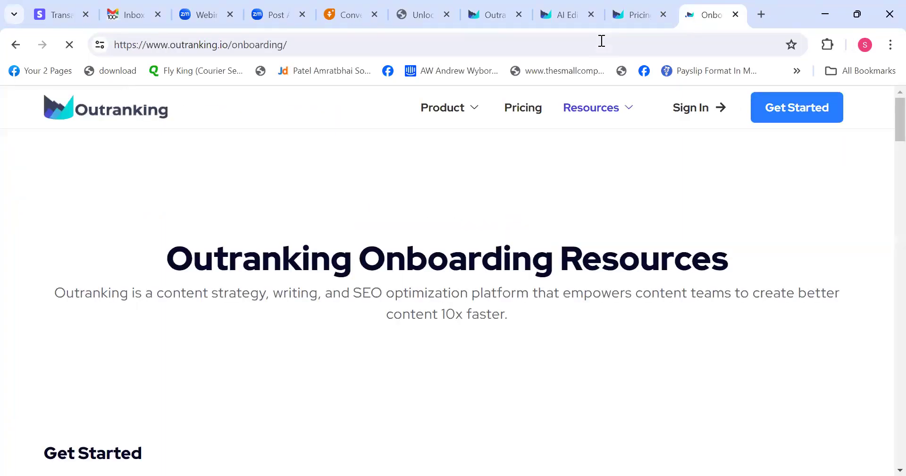
pyautogui.scroll(-15, 886, 142)
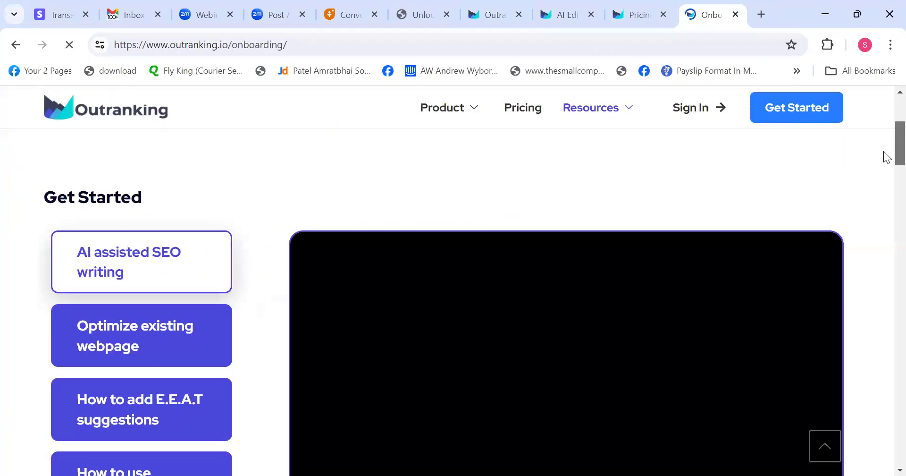
# Open the Outranking YouTube channel from the onboarding page's resources and select its web address
pyautogui.scroll(-20, 887, 248)
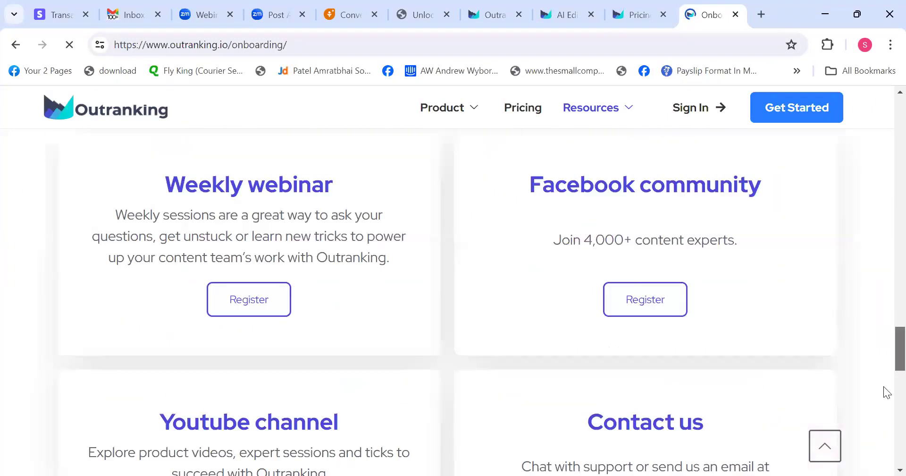
pyautogui.scroll(-5, 885, 377)
pyautogui.click(227, 261)
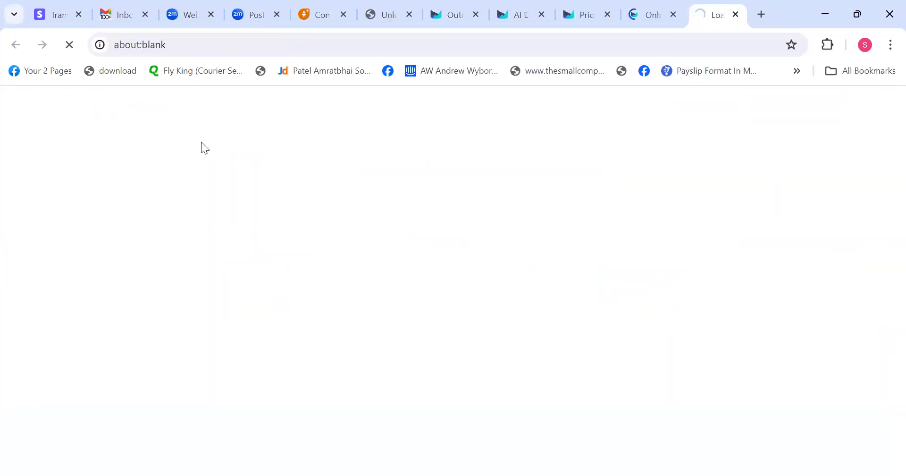
pyautogui.click(283, 46)
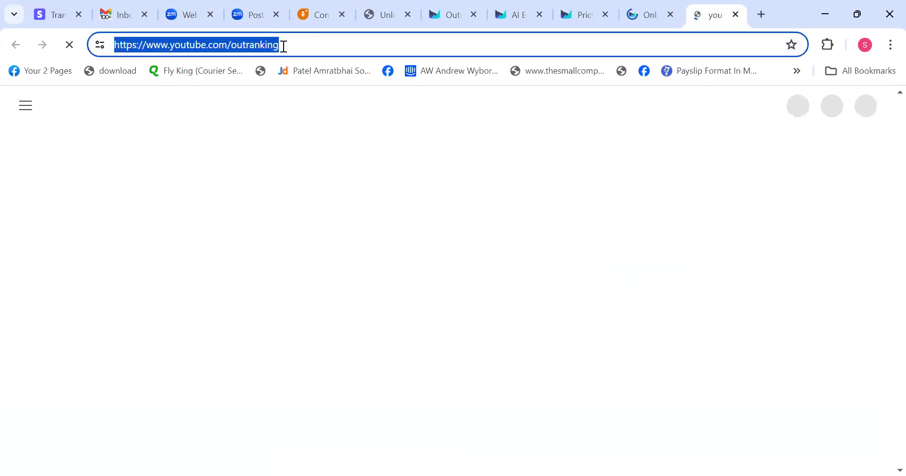